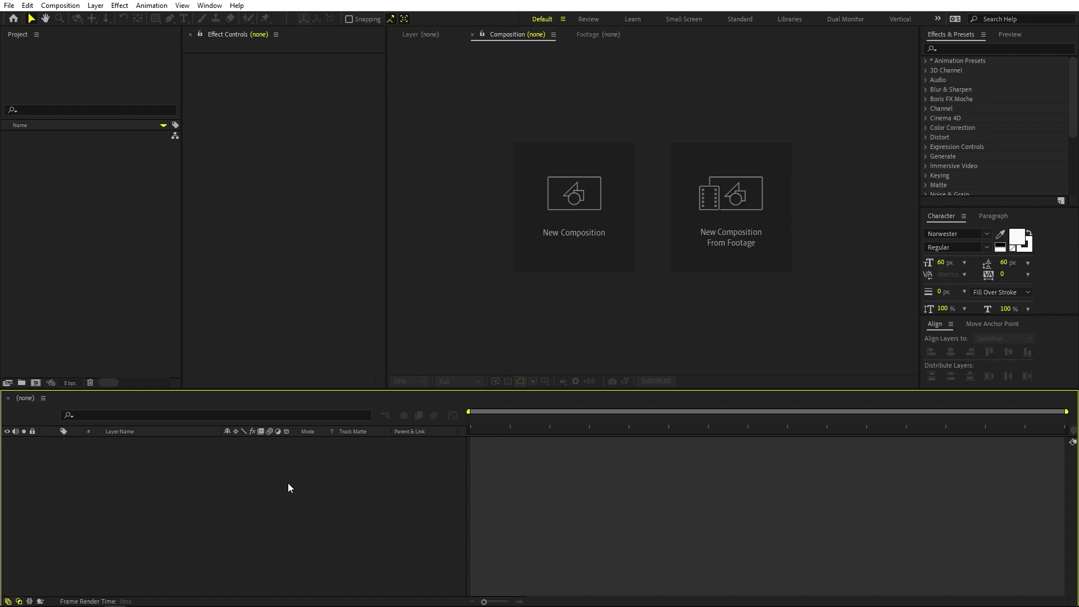
# - Create a 1920x1080, 30 fps composition named Main with a 10-second duration and fit it to the viewer
pyautogui.click(60, 5)
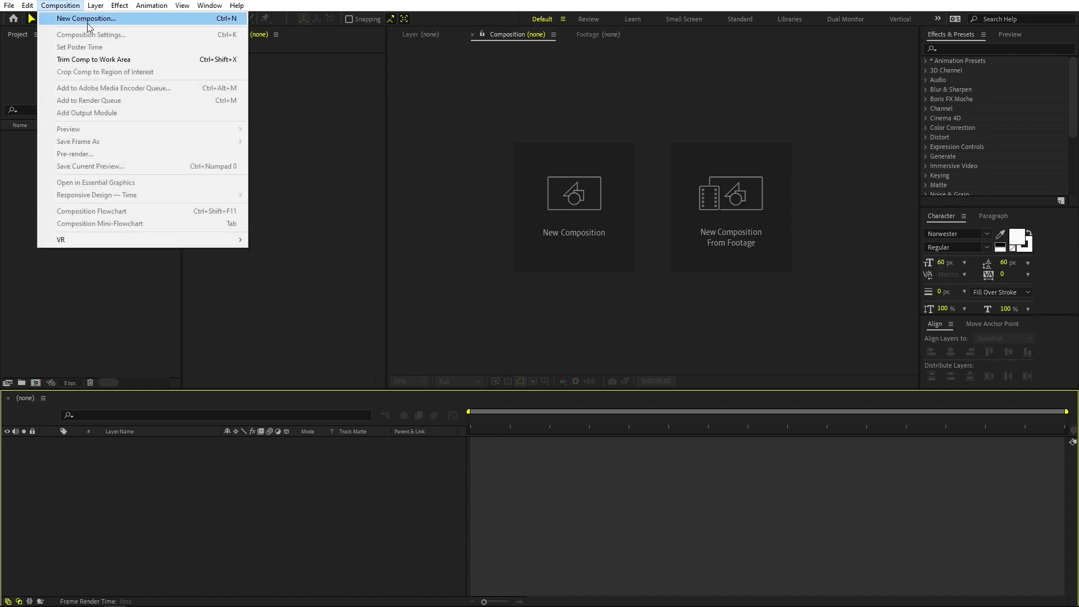
pyautogui.click(90, 17)
pyautogui.write('Main')
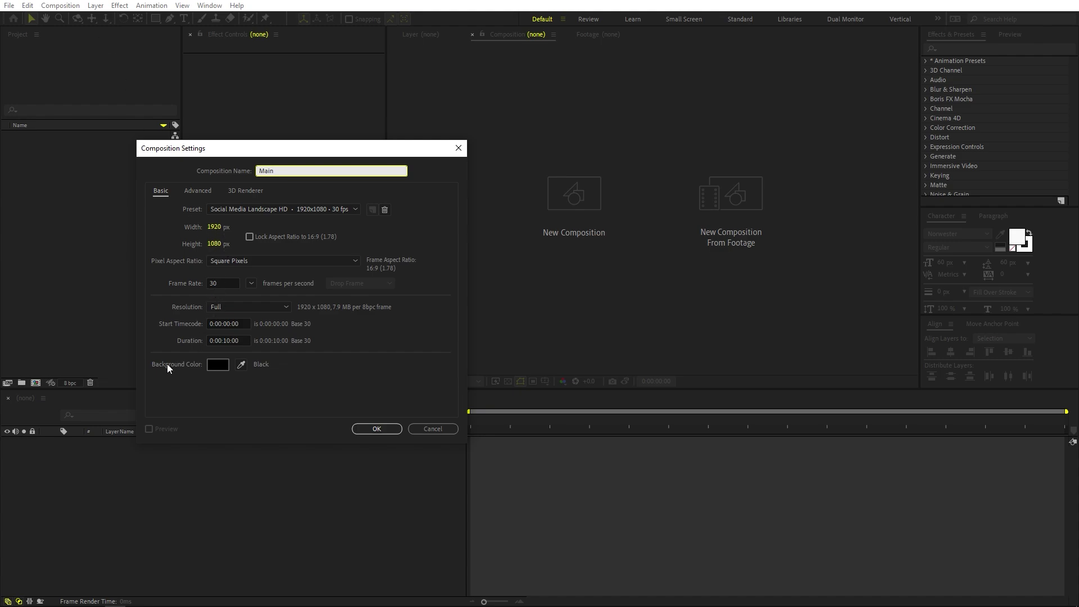
pyautogui.click(356, 427)
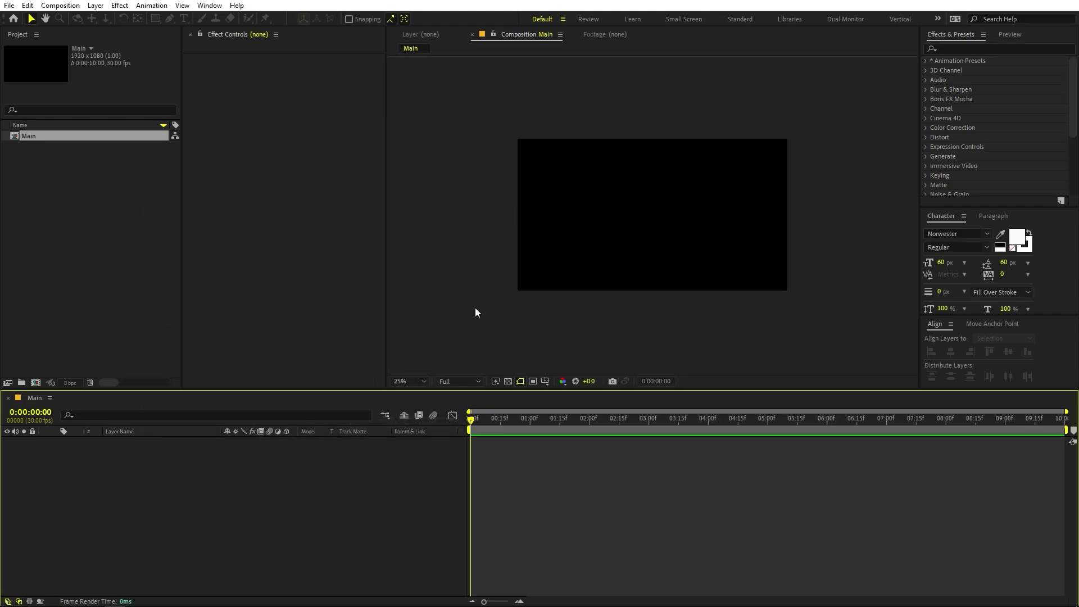
pyautogui.click(412, 379)
pyautogui.click(419, 404)
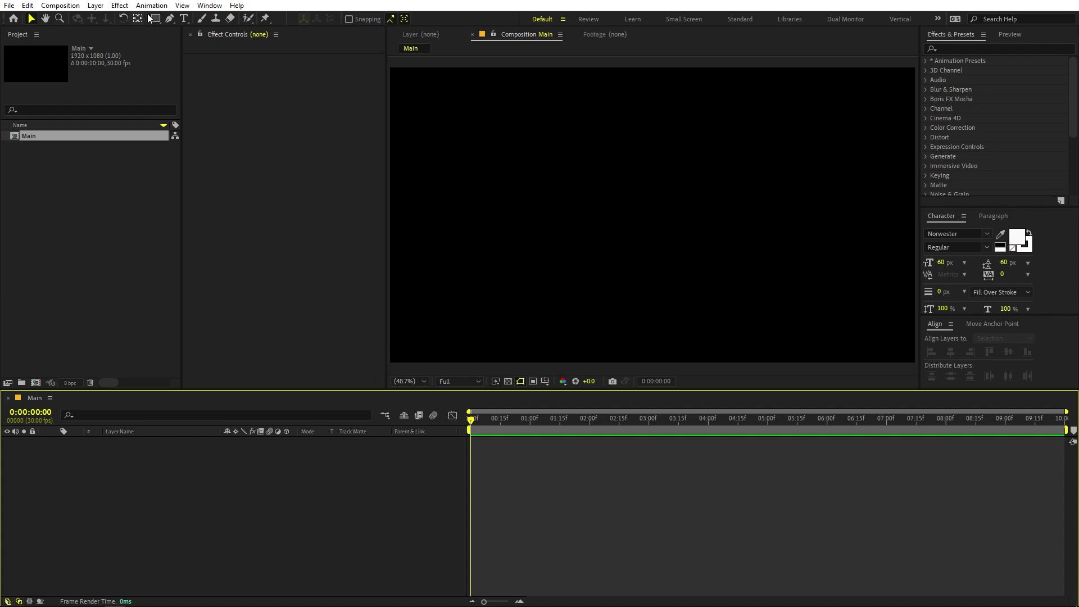
# - Add a text layer reading PIVOT to the composition
pyautogui.click(185, 20)
pyautogui.click(179, 468)
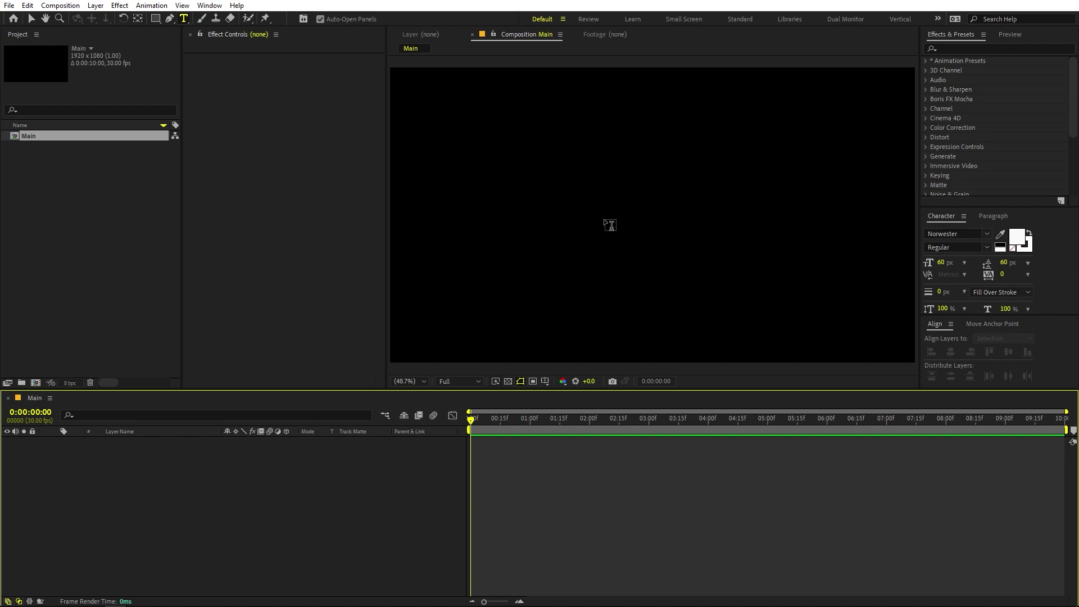
pyautogui.click(595, 201)
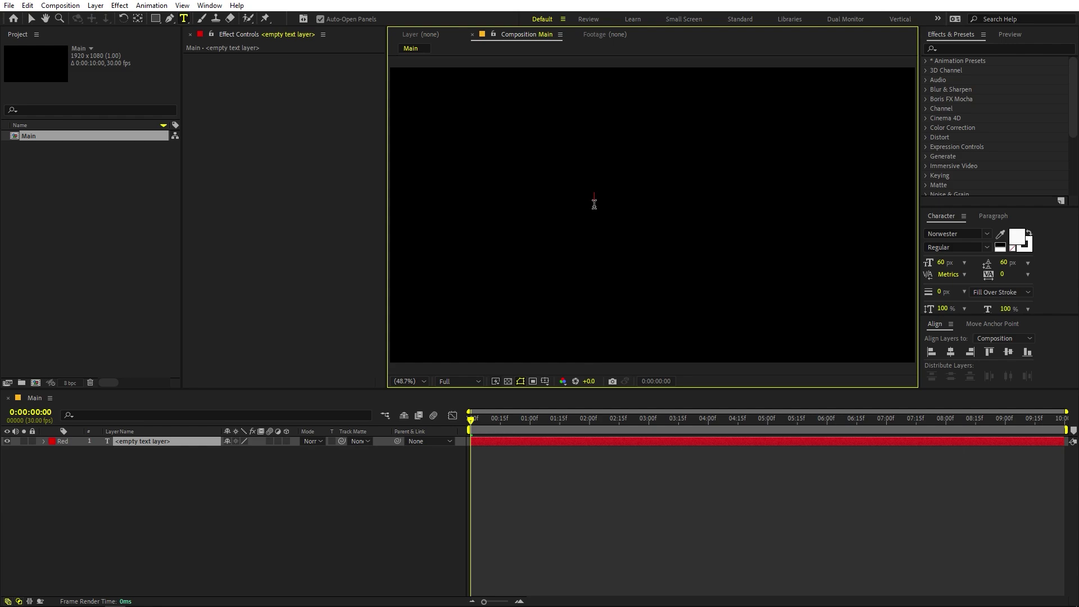
pyautogui.write('PIVOT')
# - Scale the PIVOT text layer to 859% and centre it horizontally and vertically in the composition
pyautogui.click(99, 441)
pyautogui.press('s')
pyautogui.moveTo(241, 450); pyautogui.dragTo(686, 472)
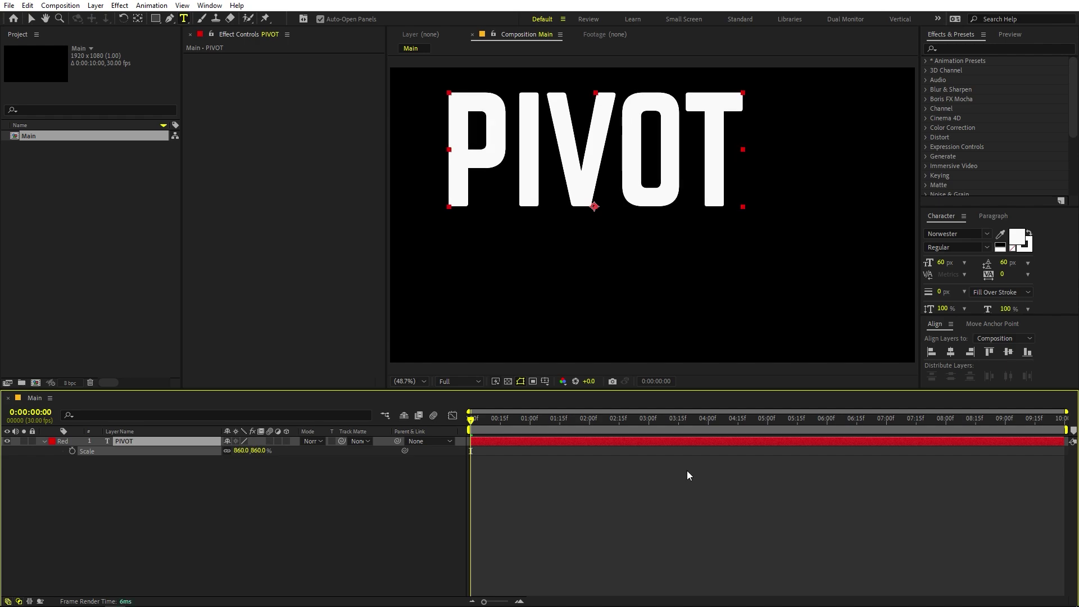
pyautogui.click(951, 353)
pyautogui.click(1008, 352)
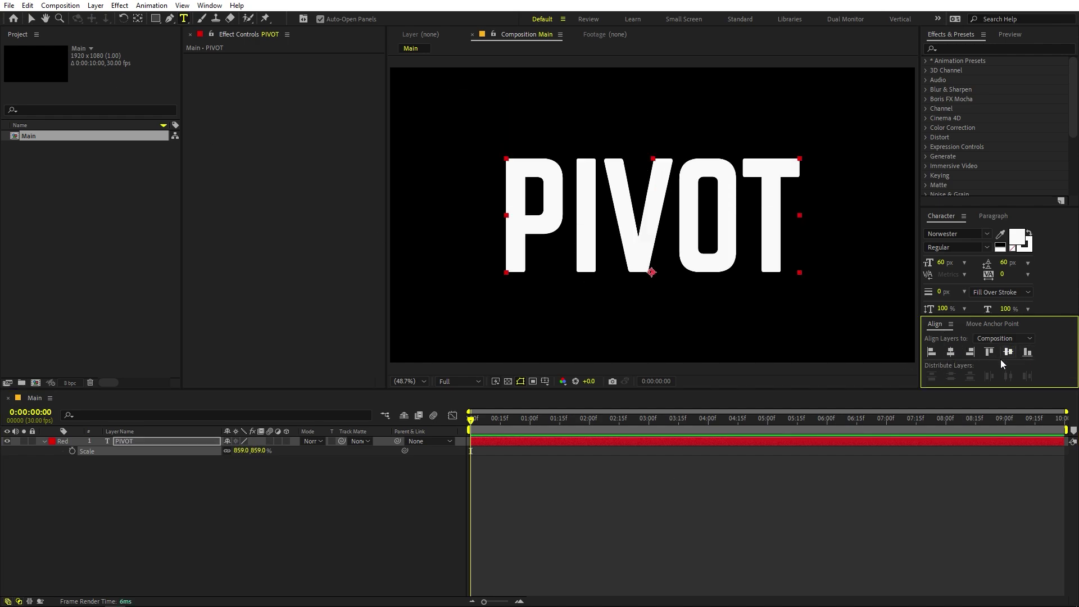
pyautogui.click(210, 6)
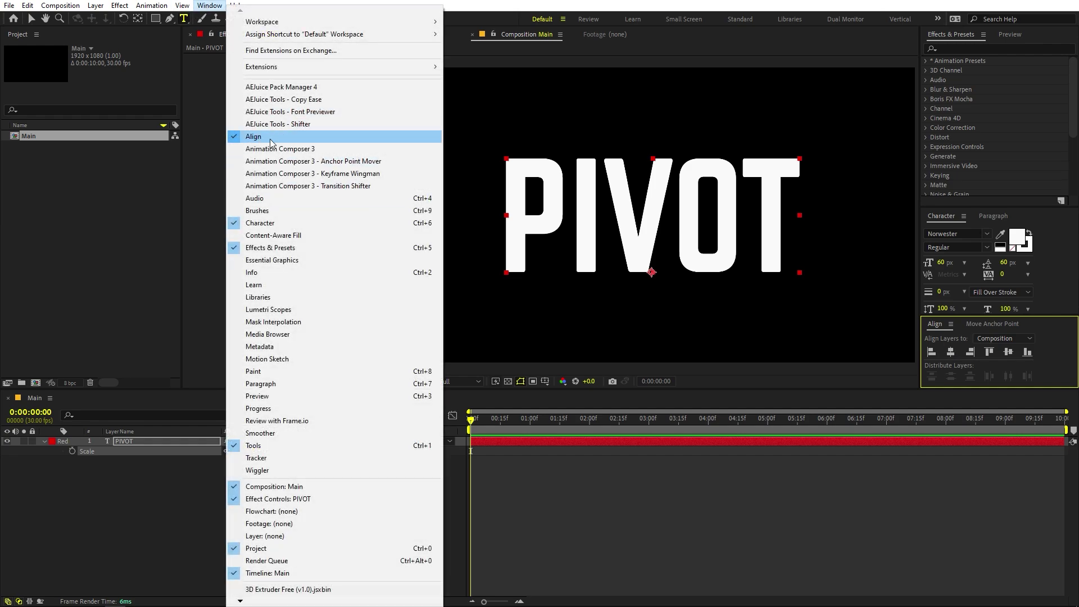
pyautogui.click(646, 559)
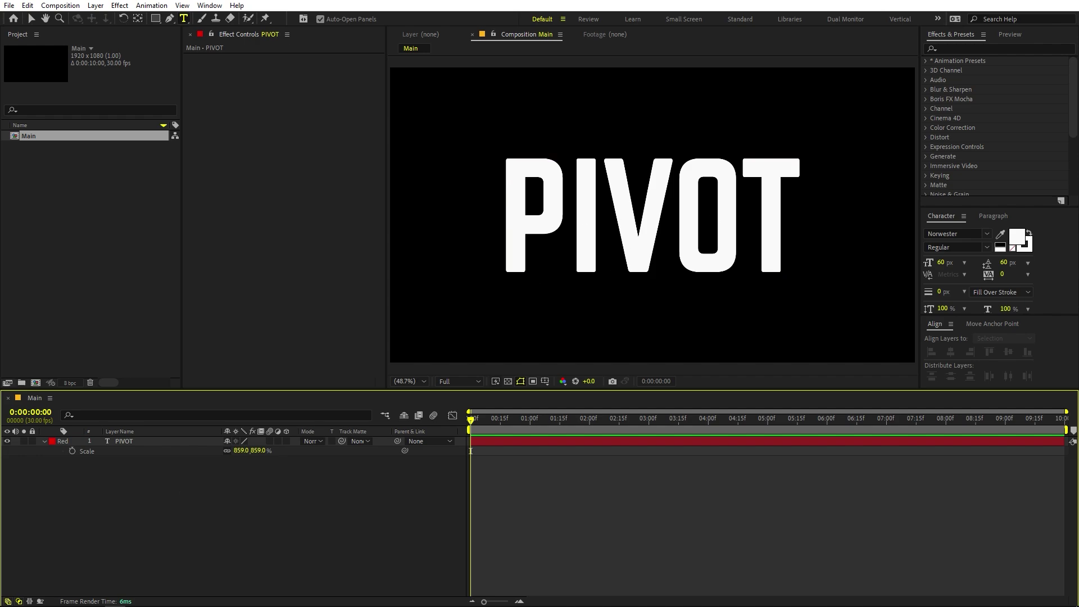
# - With no layer selected, set up the Pen tool with no fill and a red FF0000 stroke 50 px wide
pyautogui.click(45, 441)
pyautogui.click(63, 325)
pyautogui.click(169, 19)
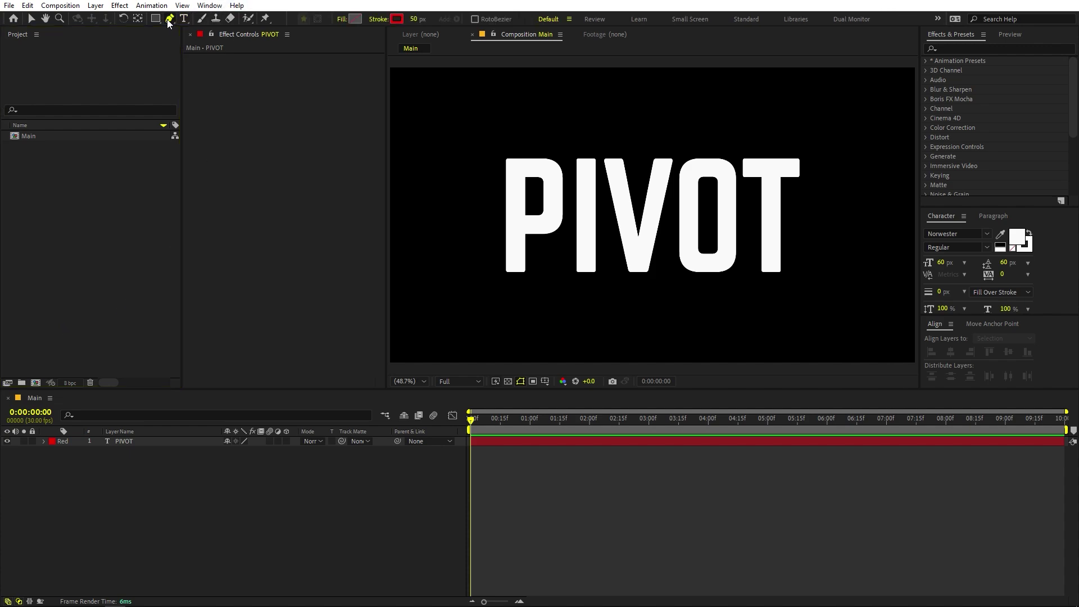
pyautogui.click(342, 20)
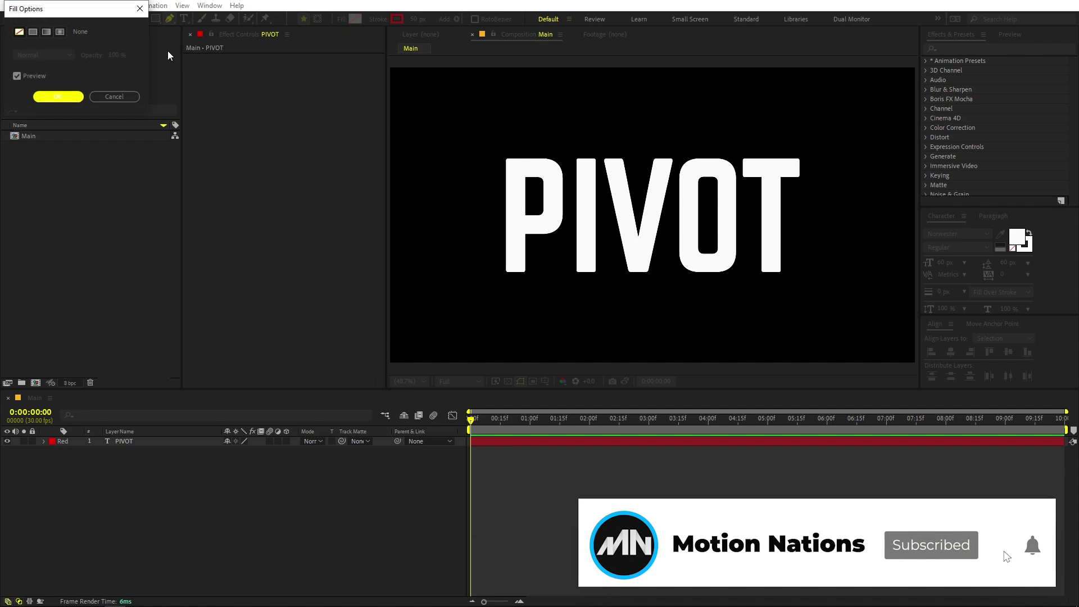
pyautogui.click(23, 33)
pyautogui.click(73, 96)
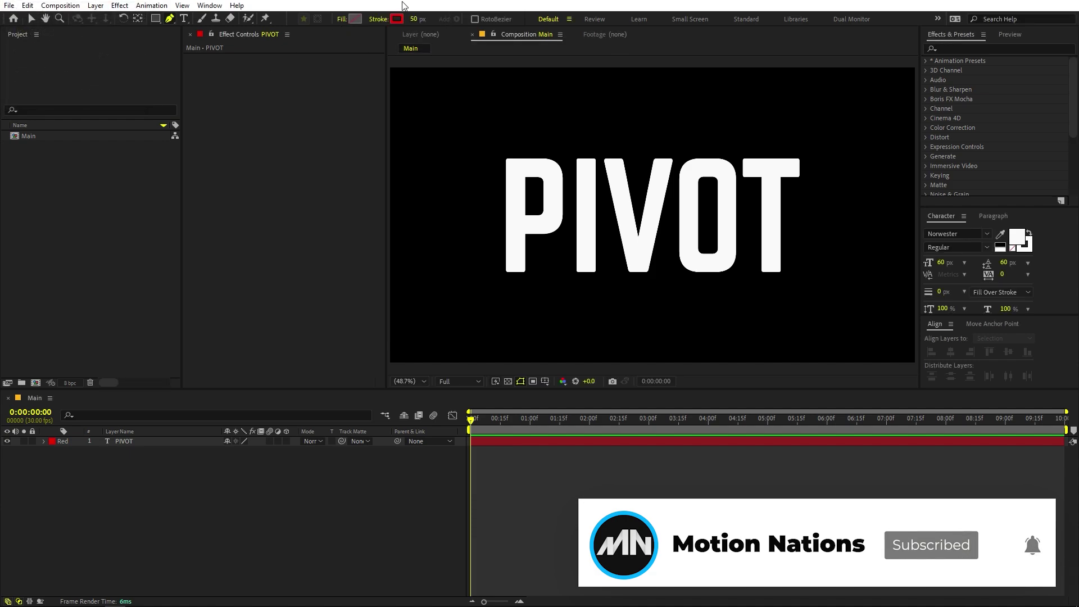
pyautogui.click(396, 19)
pyautogui.click(182, 287)
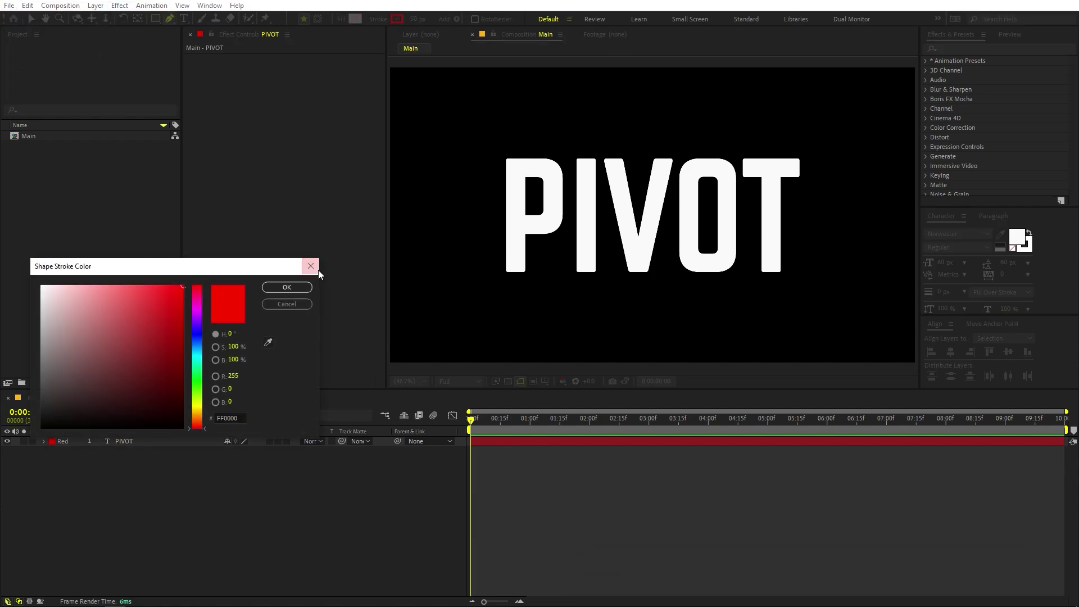
pyautogui.click(287, 287)
pyautogui.click(414, 18)
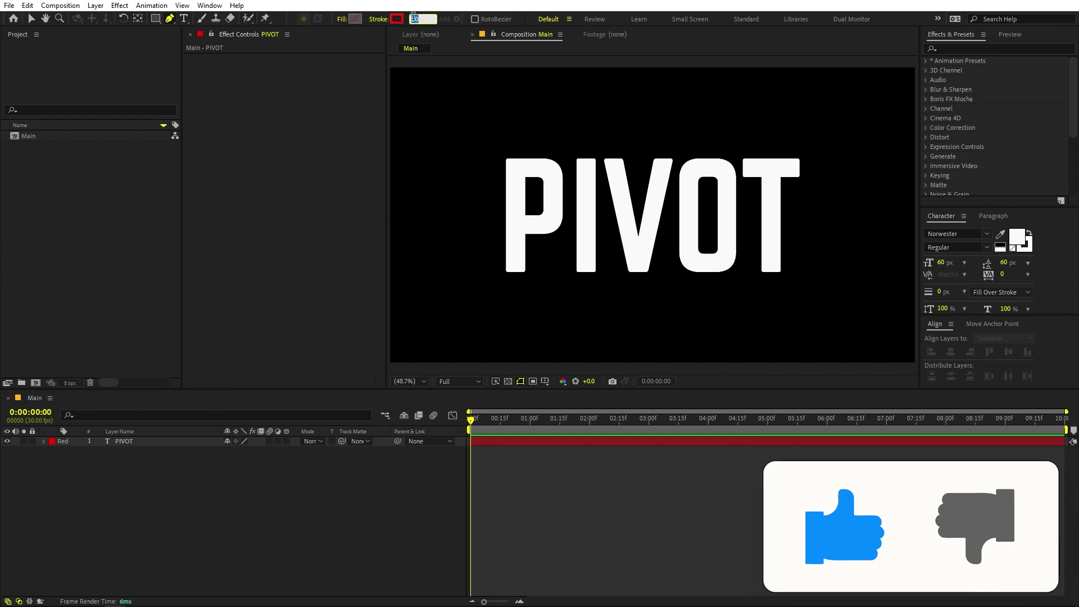
pyautogui.click(323, 548)
# - Draw a straight vertical line down the stem of the letter P, from its upper edge to its base
pyautogui.scroll(1, 542, 217)
pyautogui.moveTo(535, 174); pyautogui.dragTo(571, 176)
pyautogui.scroll(4, 571, 175)
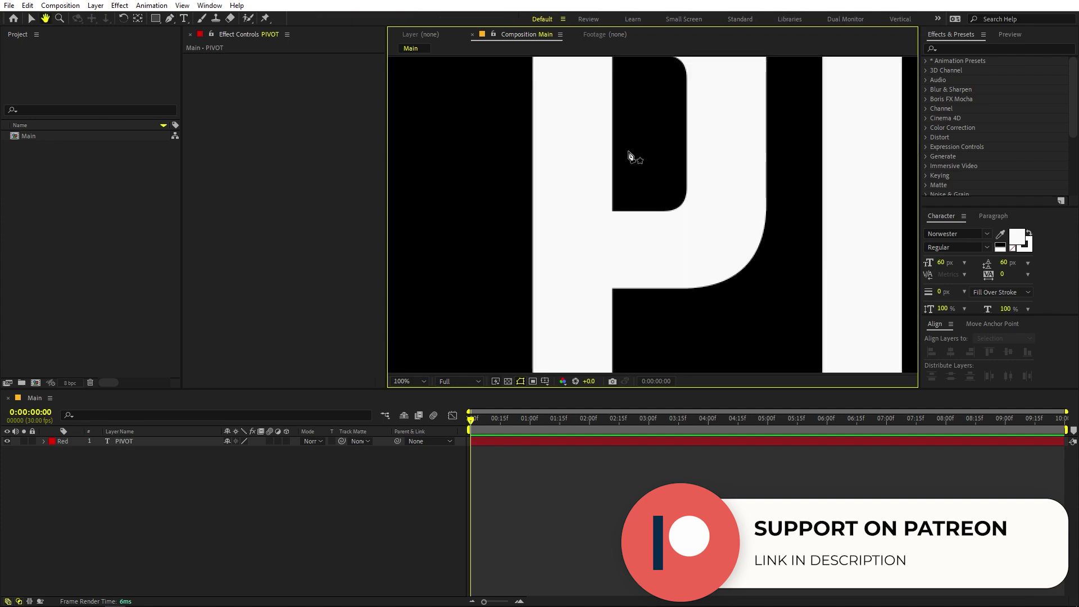
pyautogui.scroll(-2, 629, 148)
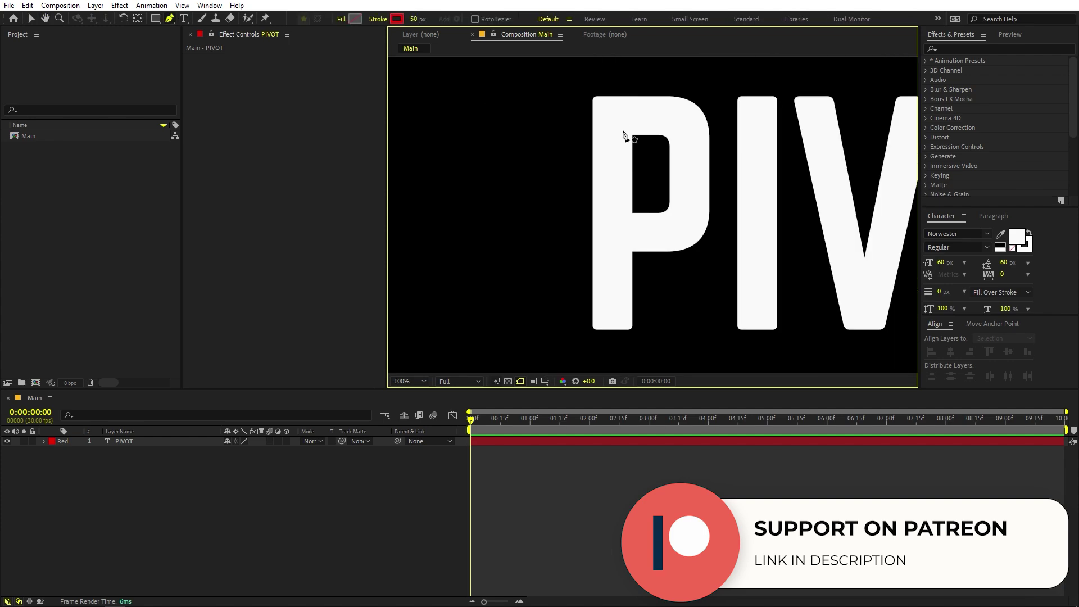
pyautogui.click(610, 96)
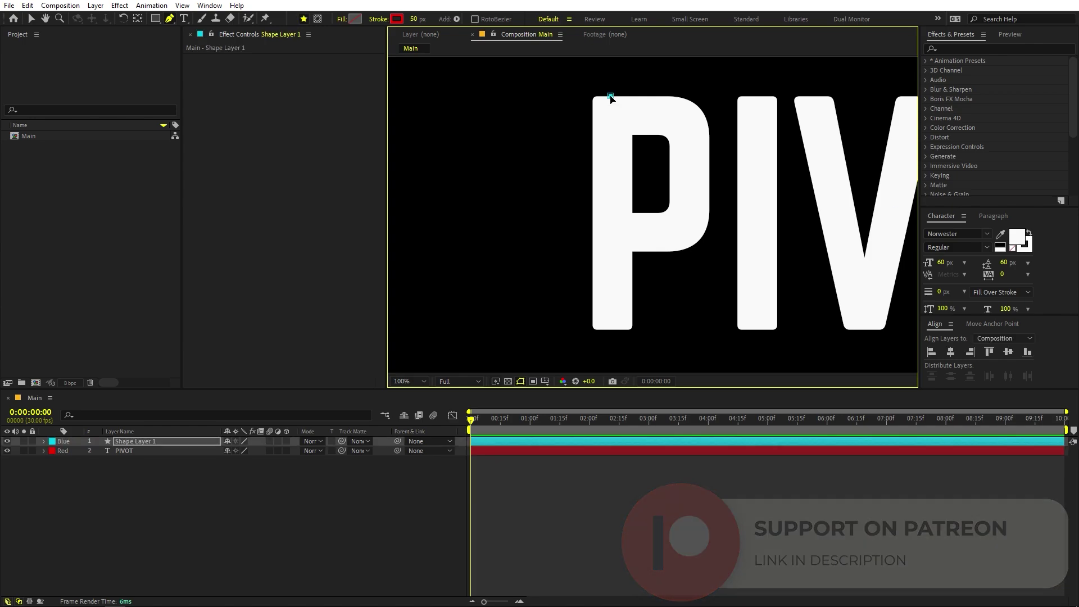
pyautogui.click(611, 330)
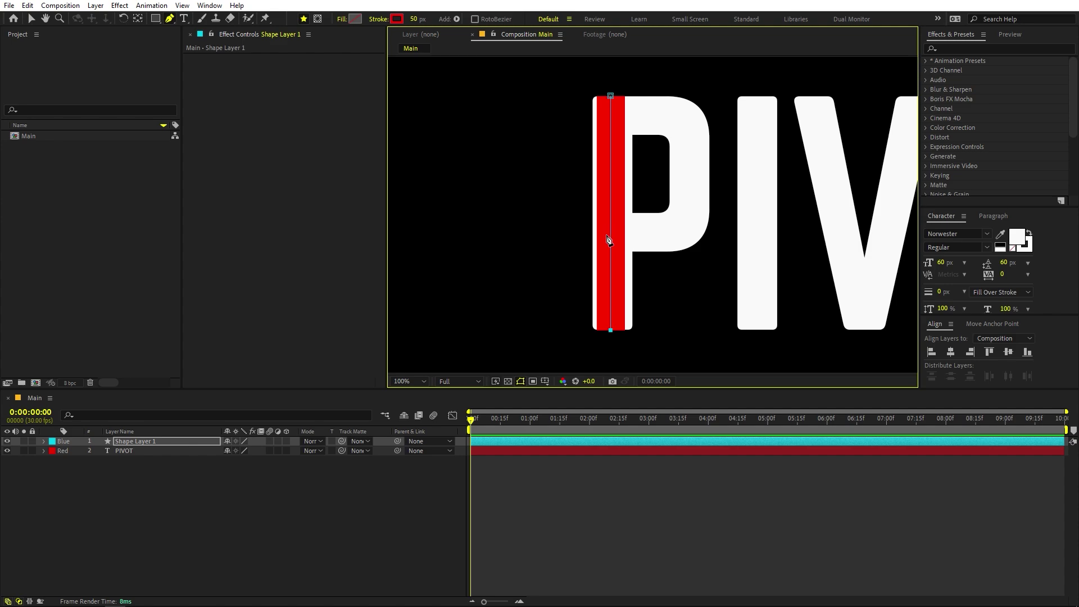
pyautogui.click(250, 531)
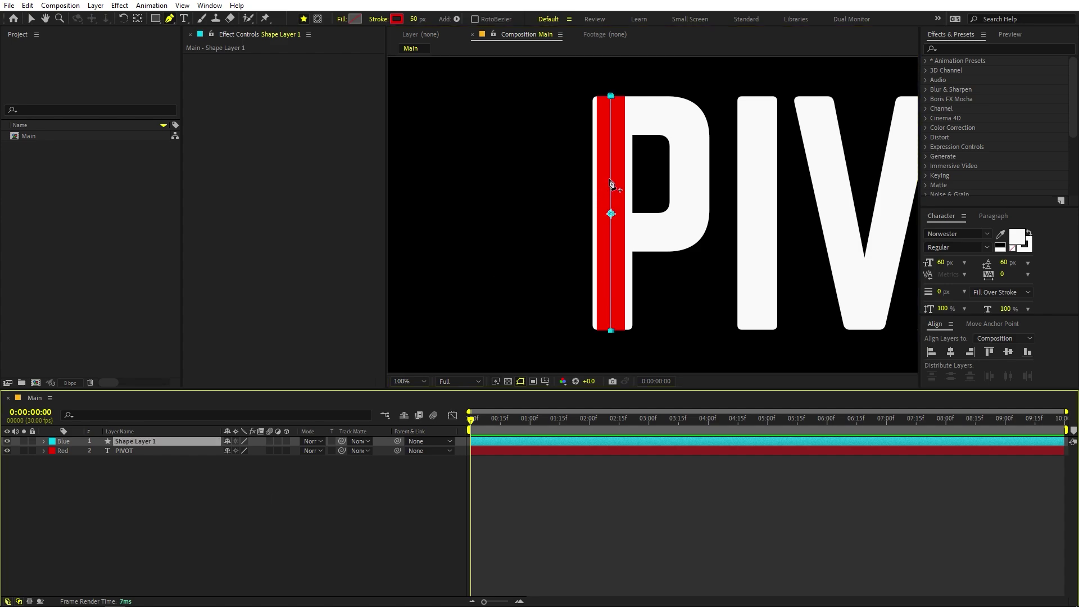
# - Try a 75 px stroke width on the P's vertical line, undo it and deselect the layer
pyautogui.moveTo(412, 20)
pyautogui.mouseDown()
pyautogui.moveTo(444, 20)
pyautogui.moveTo(426, 19)
pyautogui.mouseUp()
pyautogui.hotkey('ctrl', 'z')
pyautogui.click(214, 493)
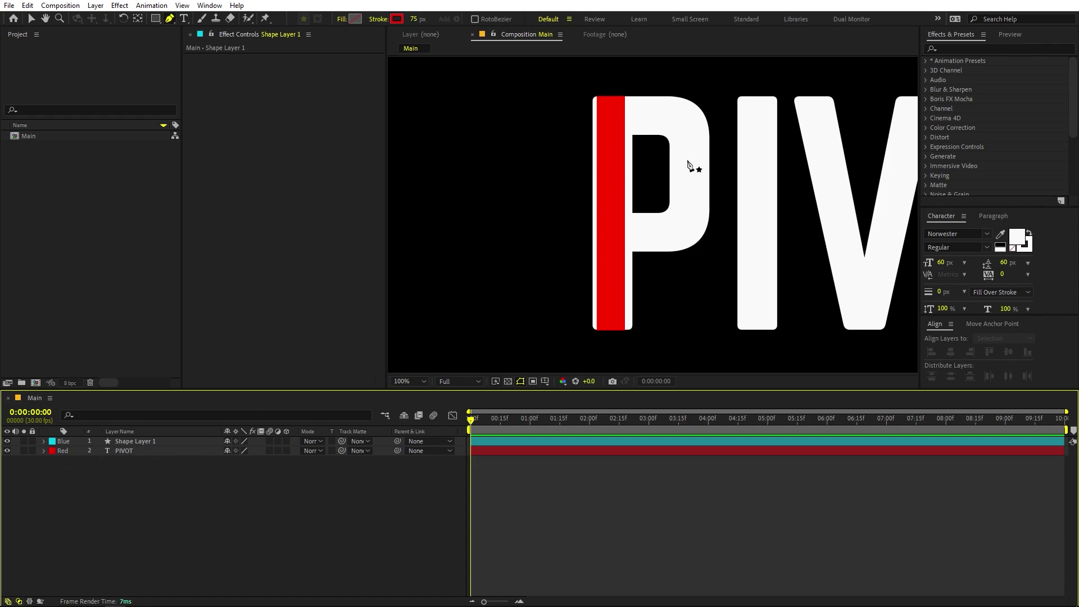
# - Draw a straight horizontal line on a new shape layer along the P's upper arm, from the stem to the outer edge
pyautogui.scroll(1, 667, 121)
pyautogui.moveTo(647, 109); pyautogui.dragTo(605, 248)
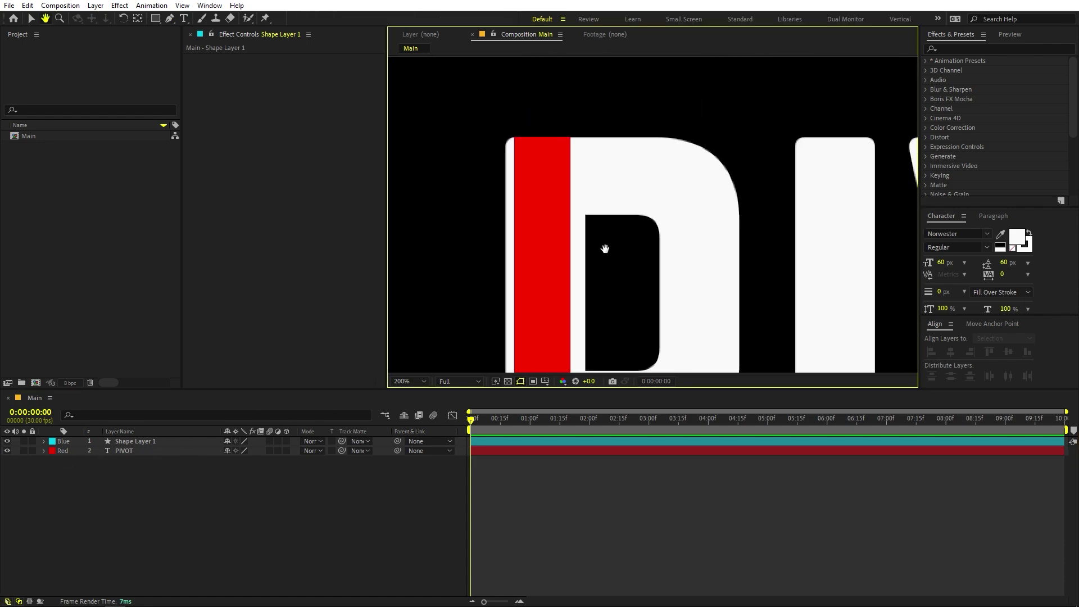
pyautogui.scroll(2, 591, 213)
pyautogui.moveTo(590, 212); pyautogui.dragTo(651, 248)
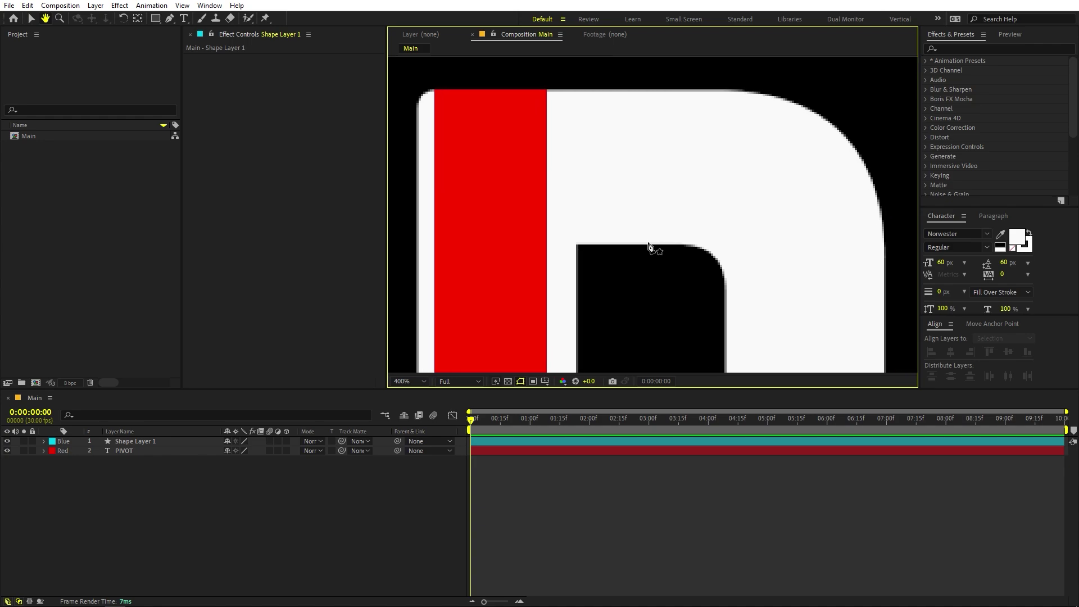
pyautogui.click(494, 147)
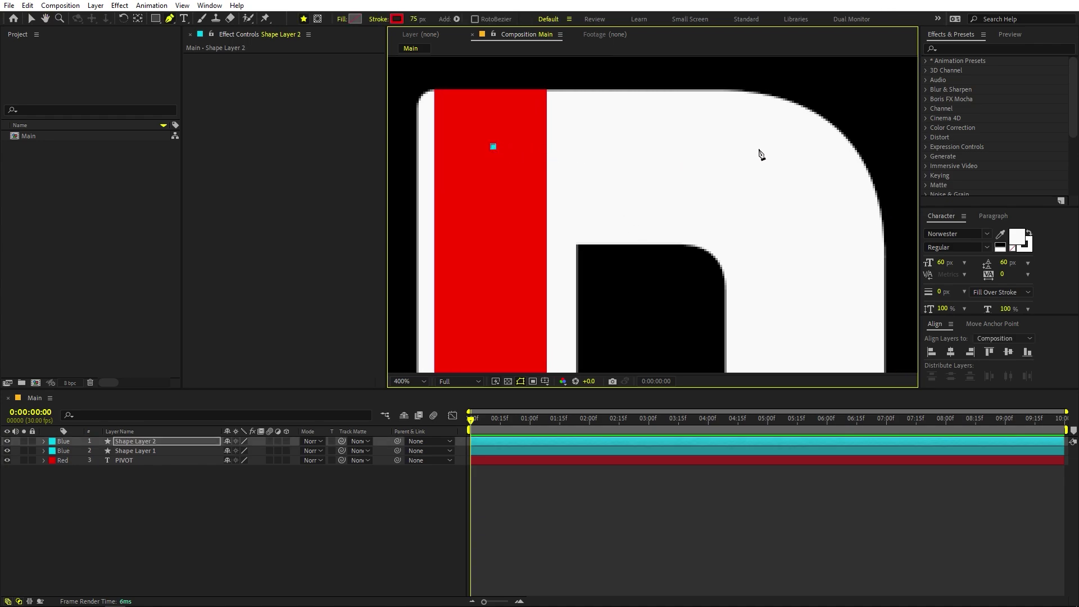
pyautogui.click(825, 147)
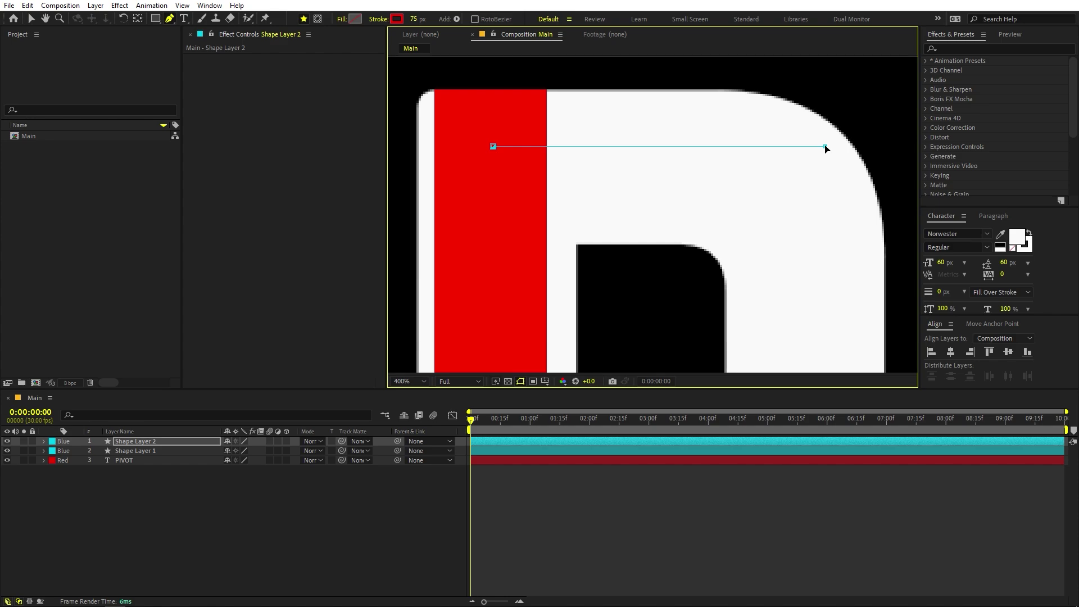
pyautogui.moveTo(841, 147); pyautogui.dragTo(884, 147)
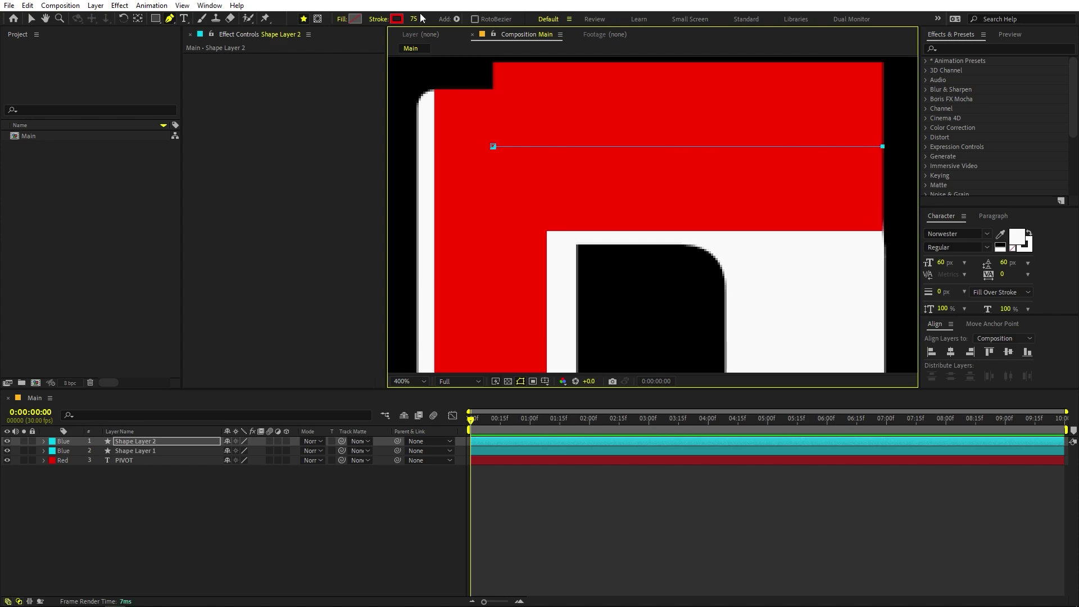
# - Set the horizontal line's stroke width to 50 px
pyautogui.click(417, 20)
pyautogui.write('50')
pyautogui.press('Return')
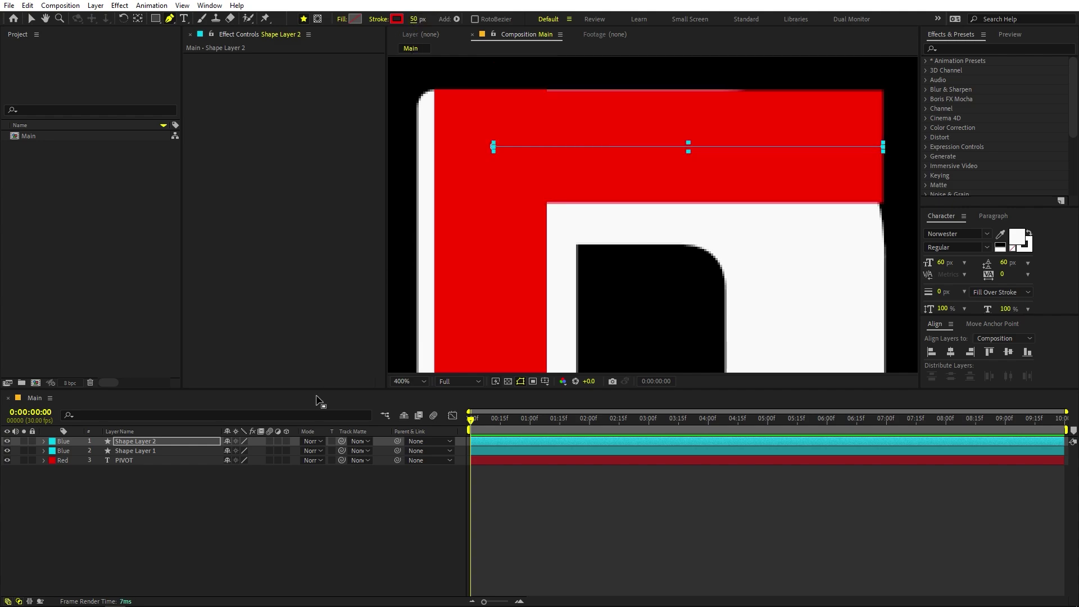
# - Pull the horizontal line's outer endpoint slightly inward and move its starting point to the inner side of the vertical bar
pyautogui.click(166, 440)
pyautogui.moveTo(883, 146)
pyautogui.mouseDown()
pyautogui.moveTo(865, 147)
pyautogui.moveTo(880, 147)
pyautogui.mouseUp()
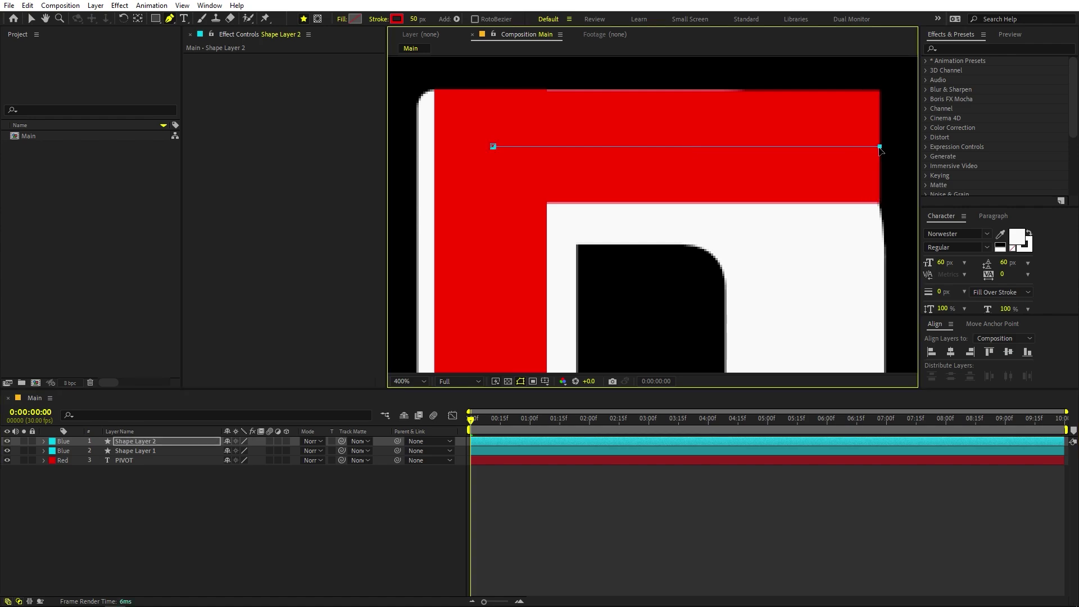
pyautogui.click(160, 451)
pyautogui.click(159, 441)
pyautogui.moveTo(493, 147)
pyautogui.mouseDown()
pyautogui.moveTo(605, 145)
pyautogui.moveTo(546, 147)
pyautogui.mouseUp()
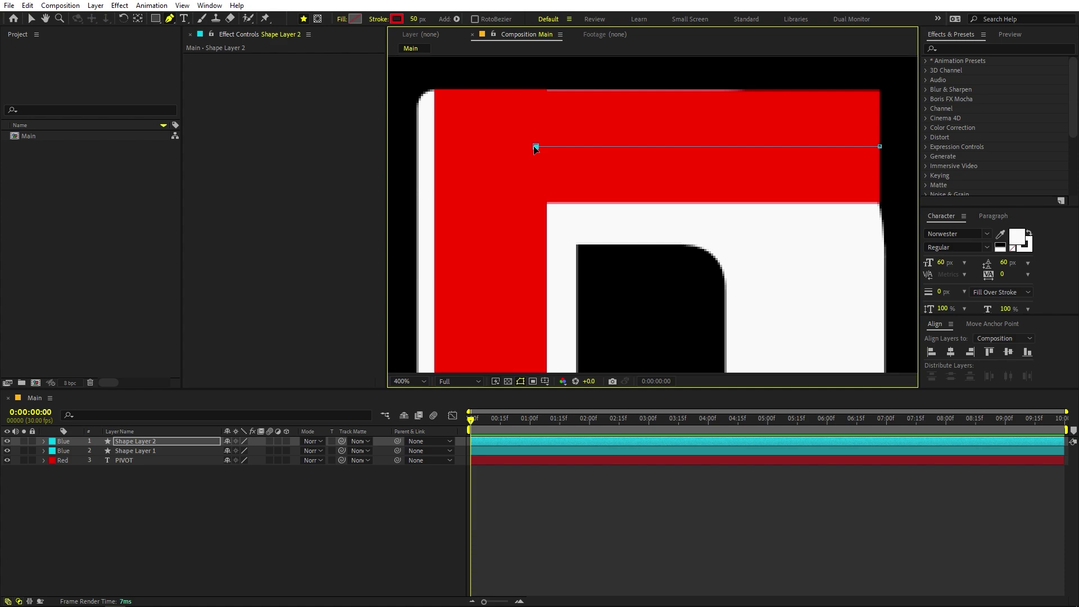
# - Duplicate the horizontal line's layer and move the copy down onto the lower arm of the P
pyautogui.press(',')
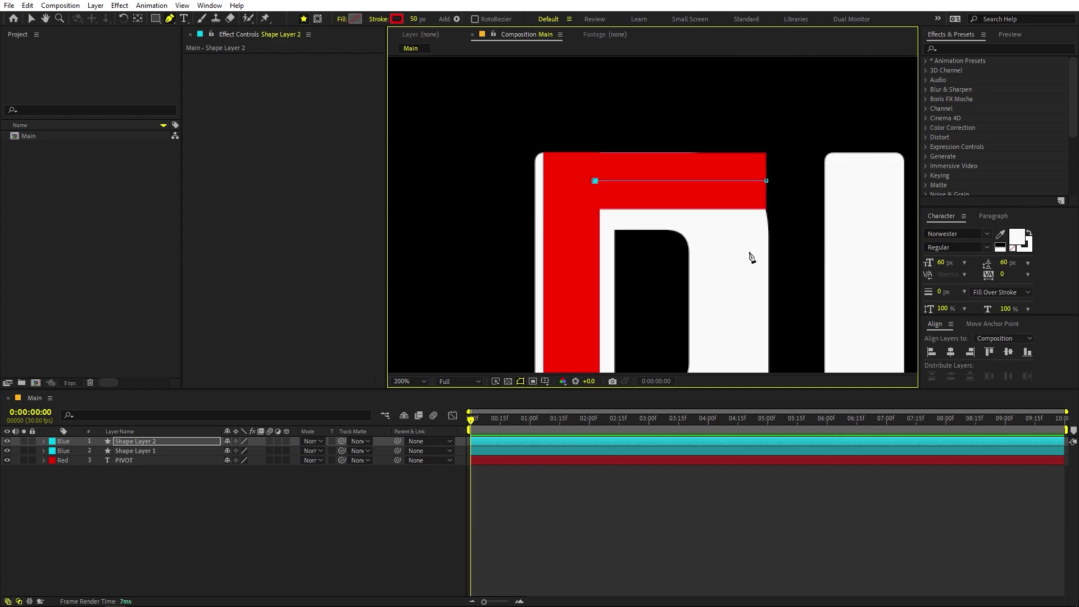
pyautogui.press(',')
pyautogui.click(144, 444)
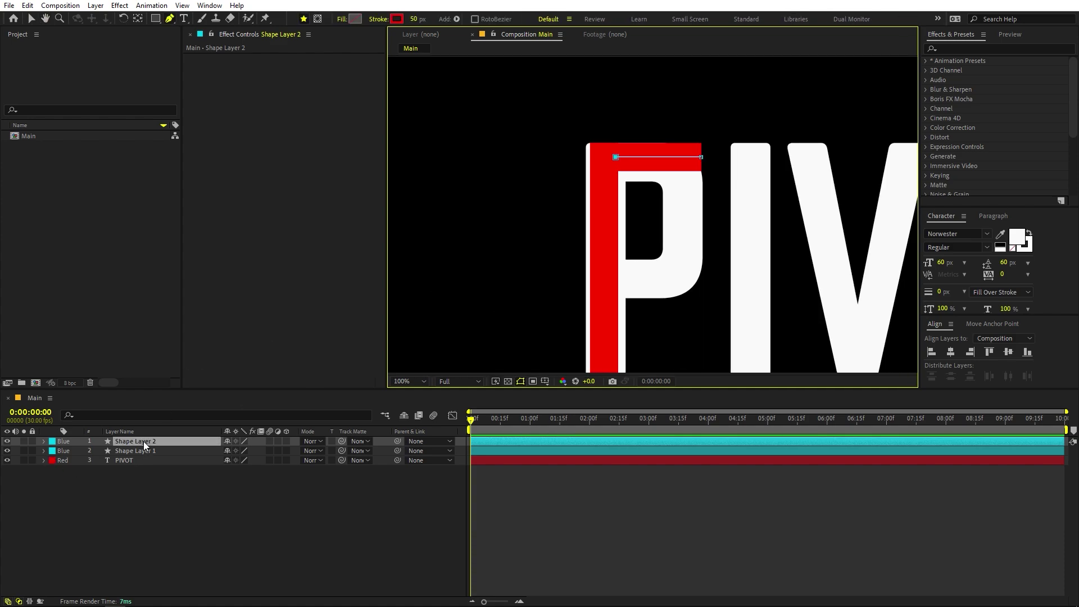
pyautogui.hotkey('ctrl', 'd')
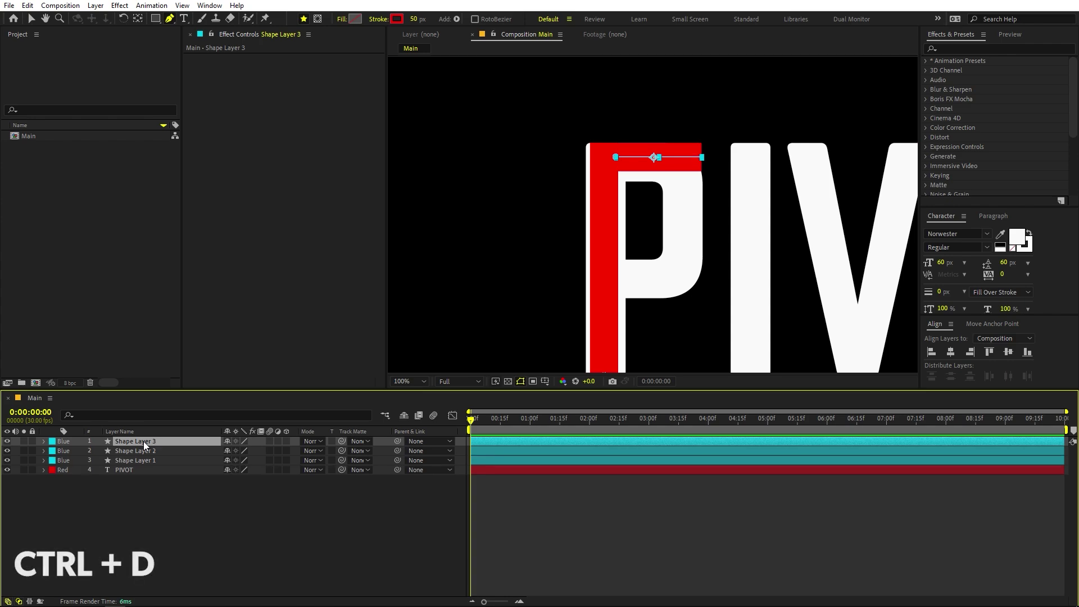
pyautogui.hotkey('shift', 'Down')
pyautogui.hotkey('shift', 'Down')
pyautogui.hotkey('shift', 'Down')
pyautogui.hotkey('shift', 'Down')
pyautogui.hotkey('shift', 'Down')
pyautogui.hotkey('shift', 'Down')
pyautogui.hotkey('shift', 'Down')
pyautogui.hotkey('shift', 'Down')
pyautogui.hotkey('shift', 'Down')
pyautogui.hotkey('shift', 'Down')
pyautogui.hotkey('shift', 'Down')
pyautogui.hotkey('shift', 'Down')
pyautogui.hotkey('shift', 'Down')
pyautogui.hotkey('shift', 'Down')
pyautogui.hotkey('shift', 'Down')
pyautogui.hotkey('shift', 'Down')
pyautogui.hotkey('shift', 'Down')
pyautogui.hotkey('shift', 'Down')
pyautogui.hotkey('shift', 'Down')
pyautogui.hotkey('shift', 'Down')
pyautogui.hotkey('shift', 'Down')
pyautogui.hotkey('shift', 'Down')
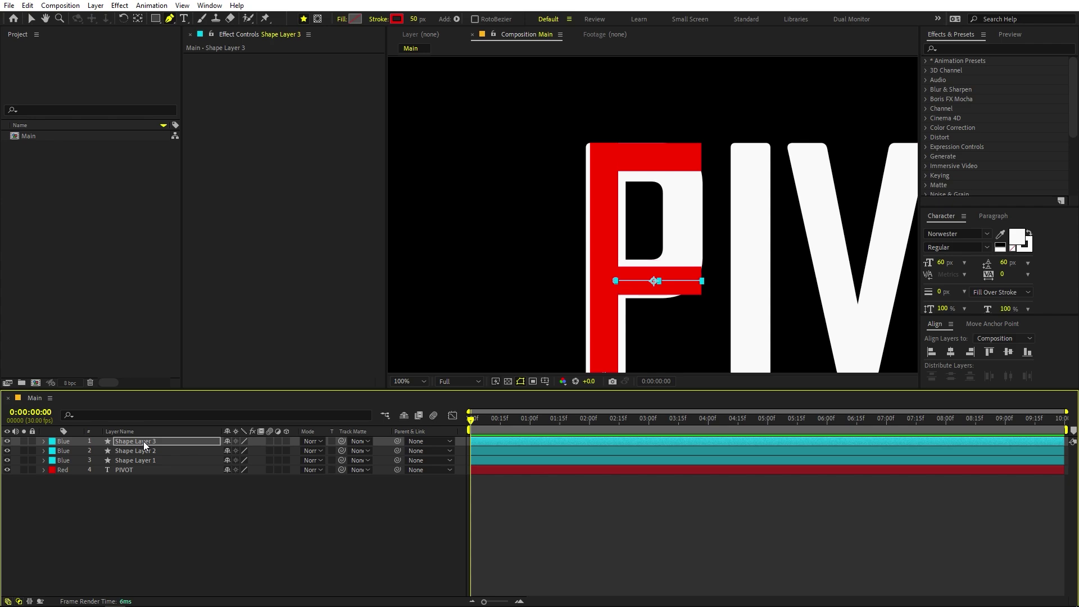
pyautogui.press('Up')
pyautogui.press('Up')
pyautogui.press('Up')
pyautogui.press('Up')
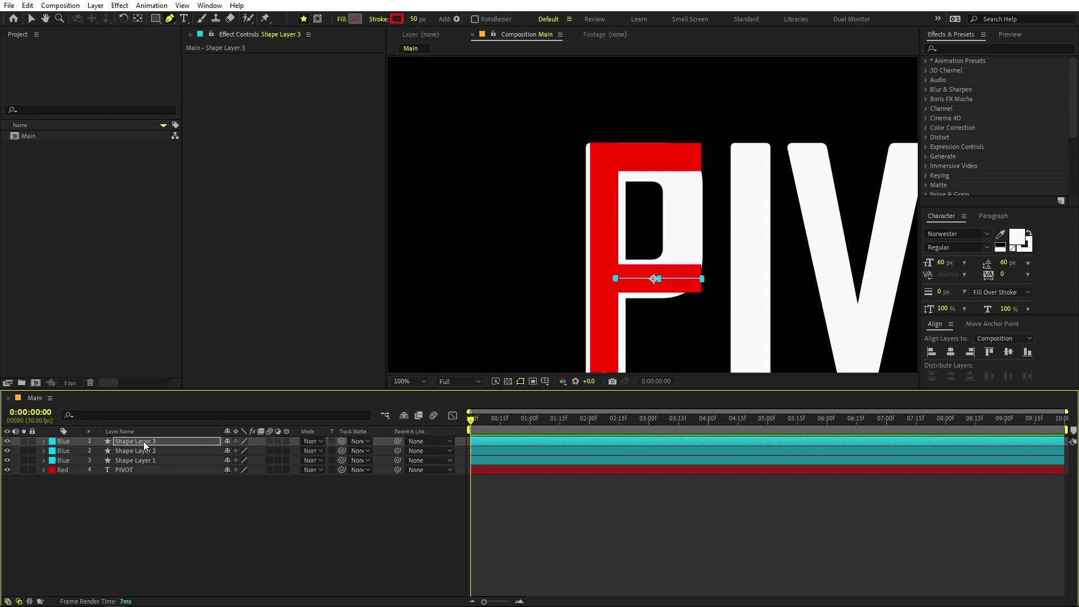
# - Duplicate the P's vertical bar layer, Shape Layer 1, and move the copy to the top of the layer stack
pyautogui.click(154, 460)
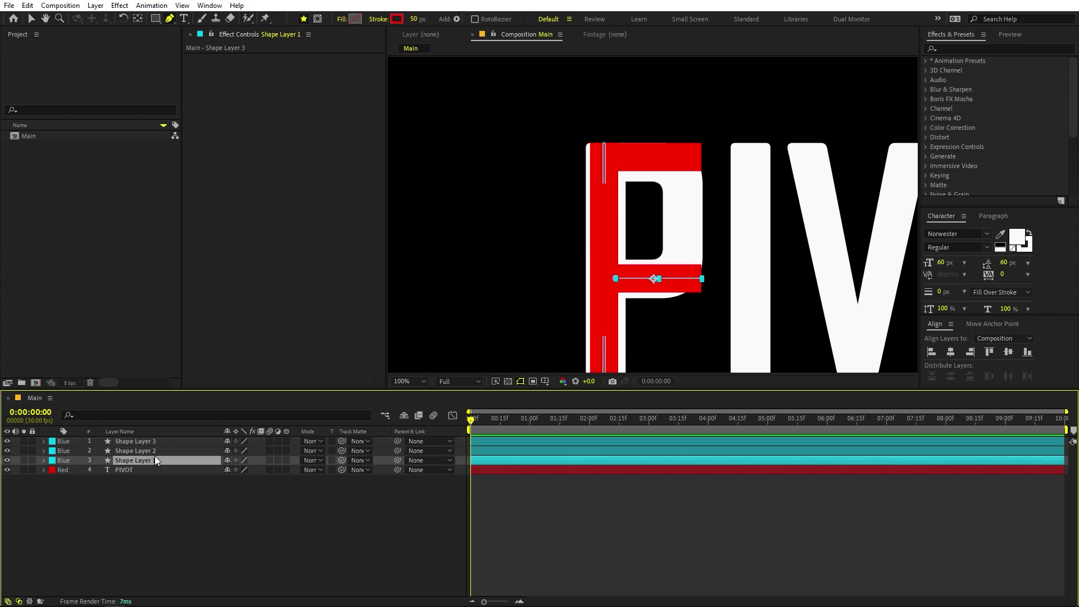
pyautogui.press(',')
pyautogui.press(',')
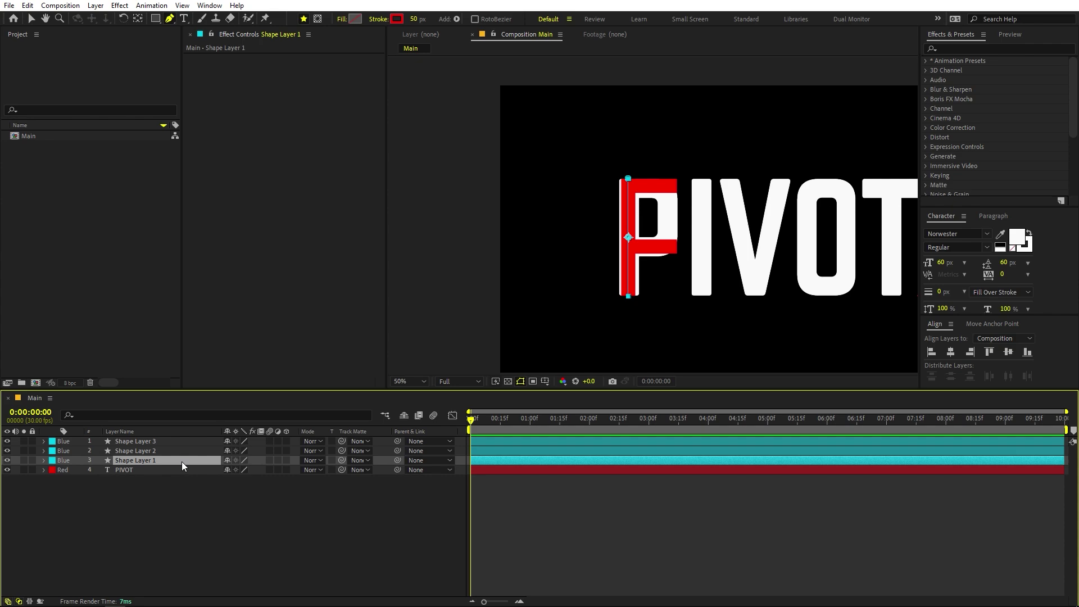
pyautogui.hotkey('ctrl', 'd')
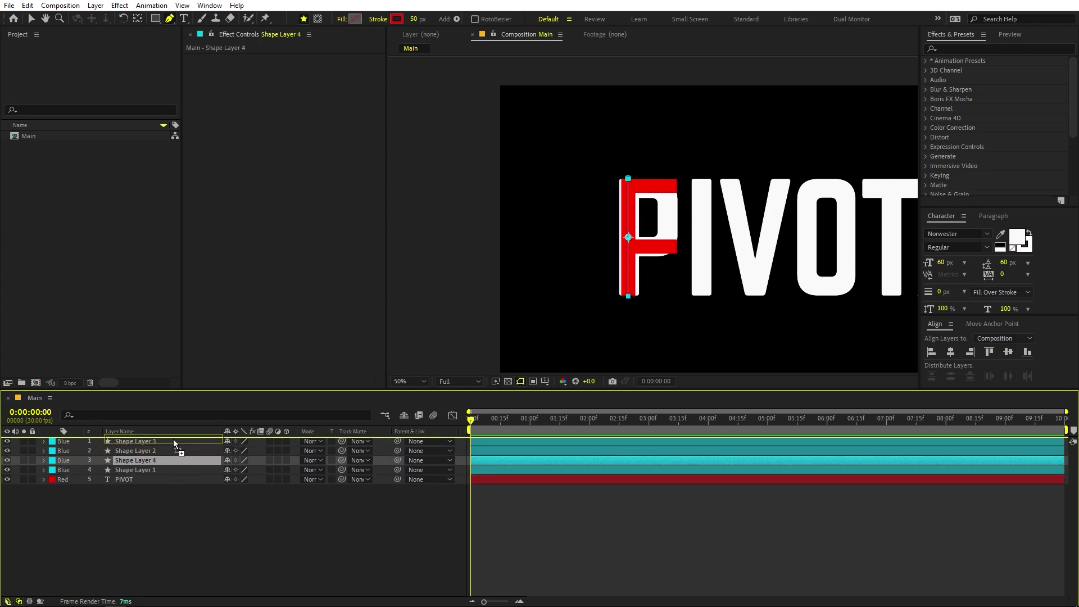
pyautogui.moveTo(174, 438); pyautogui.dragTo(173, 437)
# - Shorten the duplicated vertical line by raising its lower endpoint to the middle of the P's lower arm
pyautogui.scroll(1, 596, 234)
pyautogui.moveTo(722, 284); pyautogui.dragTo(734, 199)
pyautogui.press('g')
pyautogui.moveTo(617, 293); pyautogui.dragTo(618, 201)
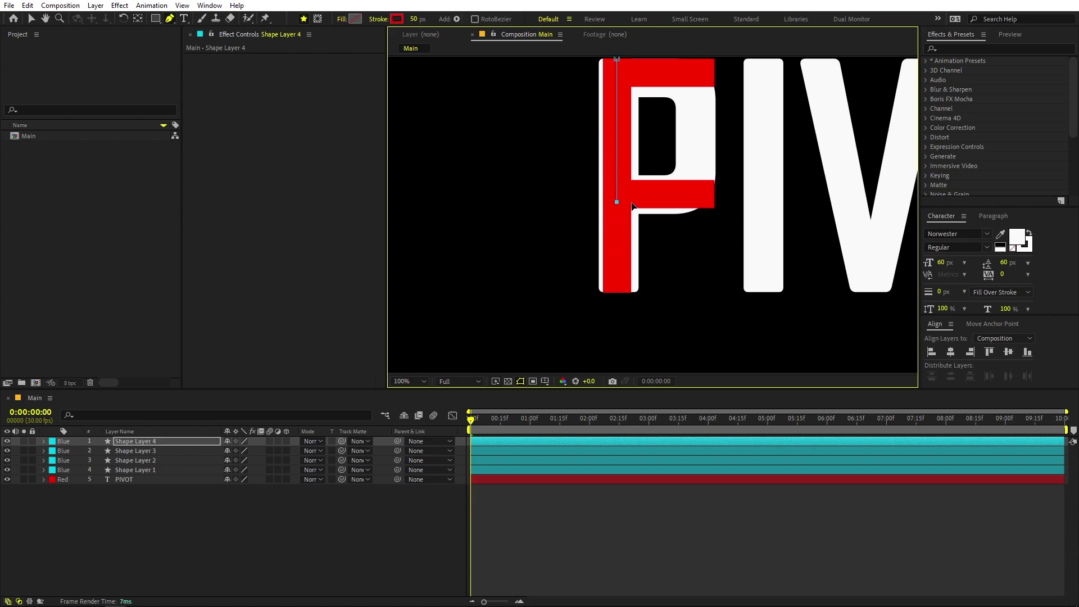
# - Move the shortened vertical line across to the outer side of the P's bowl
pyautogui.click(146, 441)
pyautogui.hotkey('shift', 'Right')
pyautogui.hotkey('shift', 'Right')
pyautogui.hotkey('shift', 'Right')
pyautogui.hotkey('shift', 'Right')
pyautogui.hotkey('shift', 'Right')
pyautogui.hotkey('shift', 'Right')
pyautogui.hotkey('shift', 'Right')
pyautogui.hotkey('shift', 'Right')
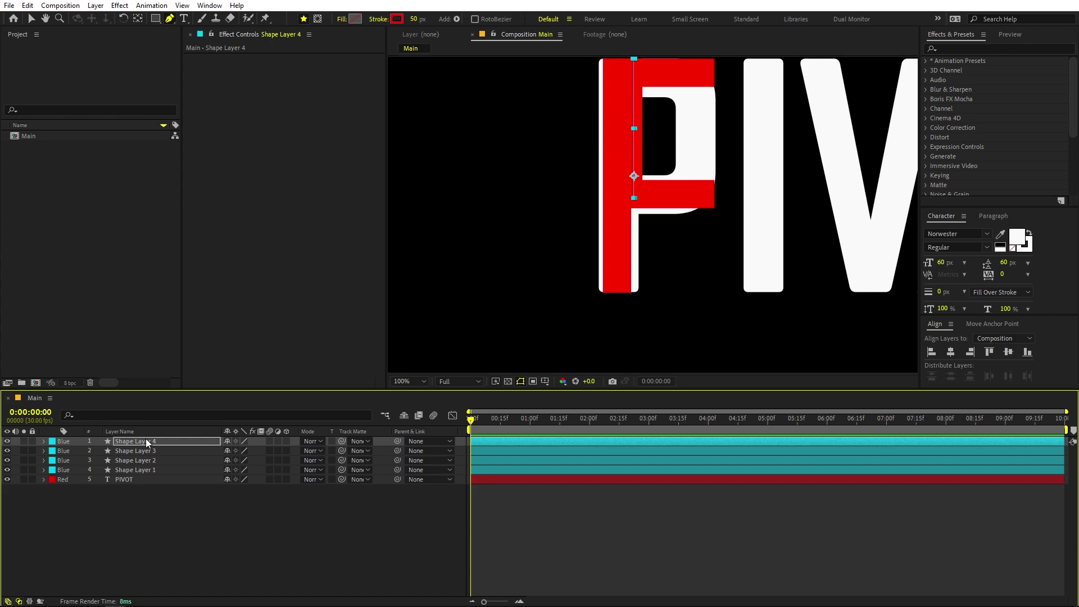
pyautogui.hotkey('shift', 'Right')
pyautogui.hotkey('shift', 'Right')
pyautogui.hotkey('shift', 'Right')
pyautogui.hotkey('shift', 'Right')
pyautogui.hotkey('shift', 'Right')
pyautogui.hotkey('shift', 'Right')
pyautogui.hotkey('shift', 'Right')
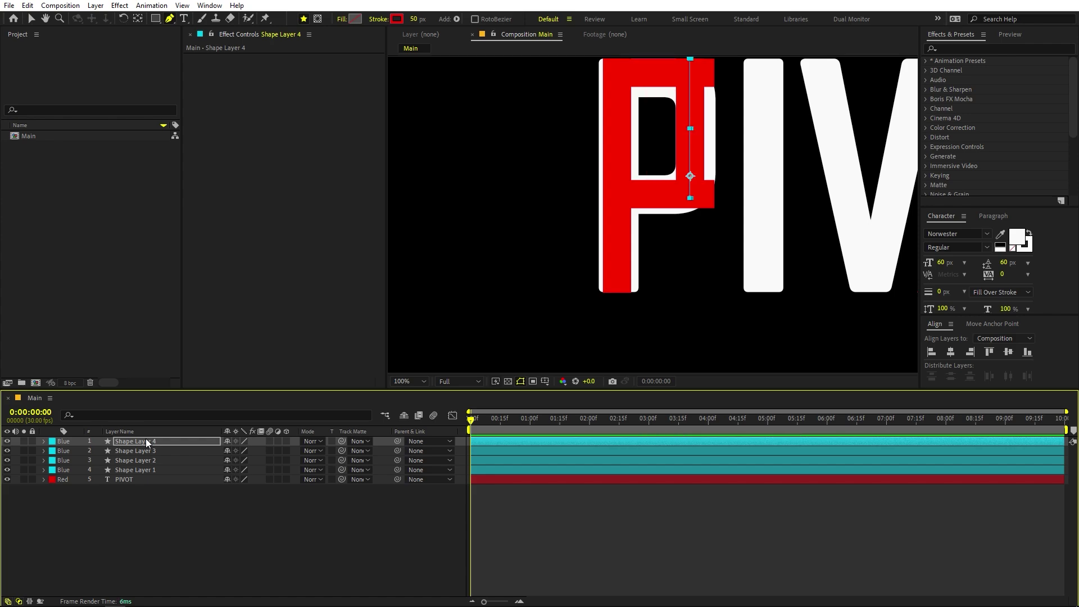
# - Nudge the bowl's vertical line slightly left so its outer edge lines up with the ends of both horizontal arms
pyautogui.scroll(5, 738, 144)
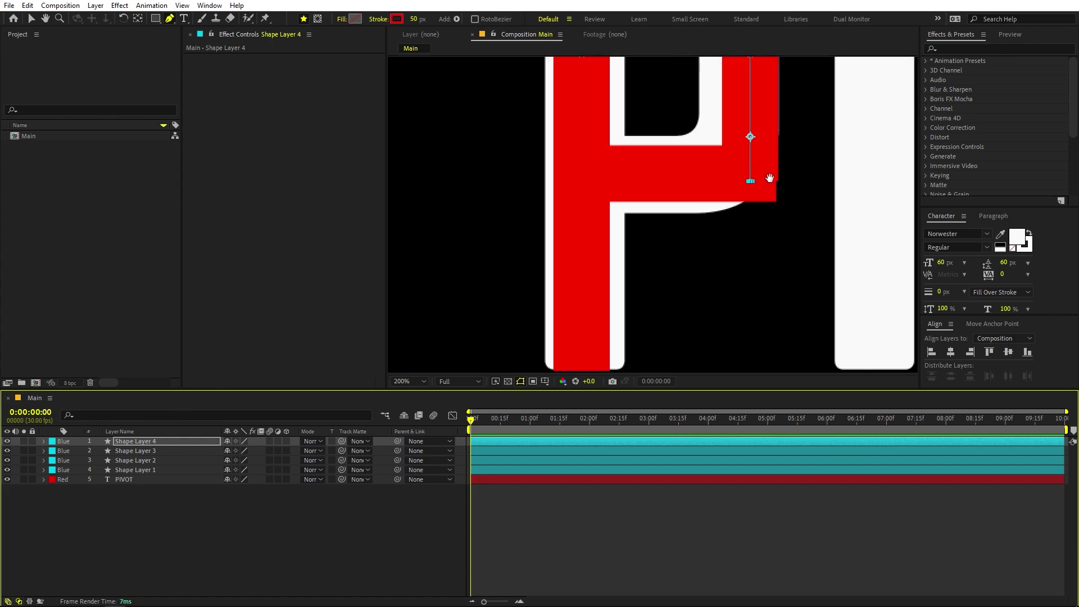
pyautogui.scroll(10, 738, 144)
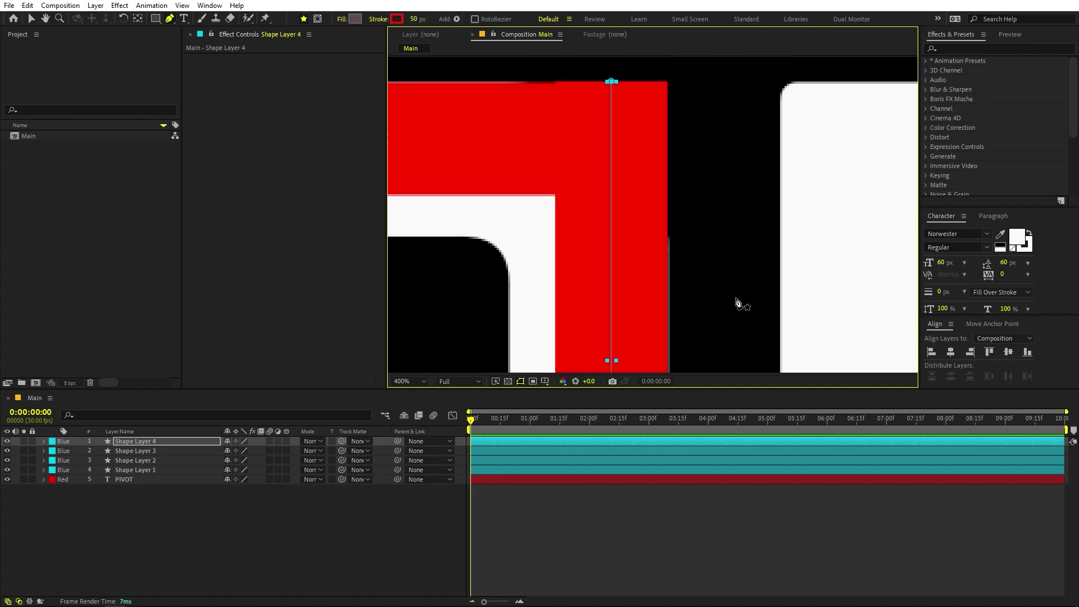
pyautogui.press('Left')
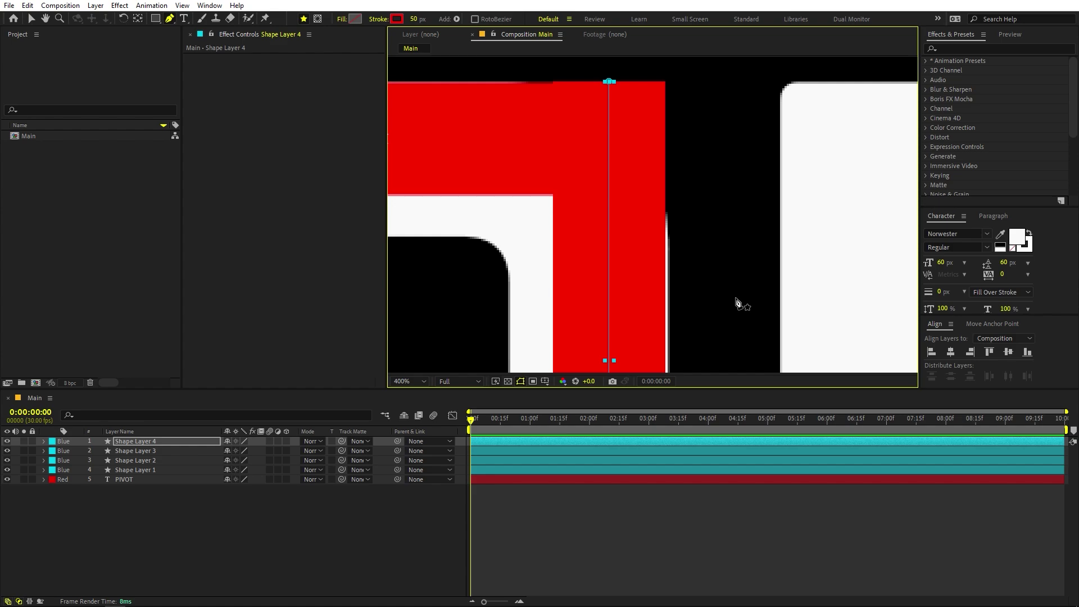
pyautogui.scroll(-6, 734, 297)
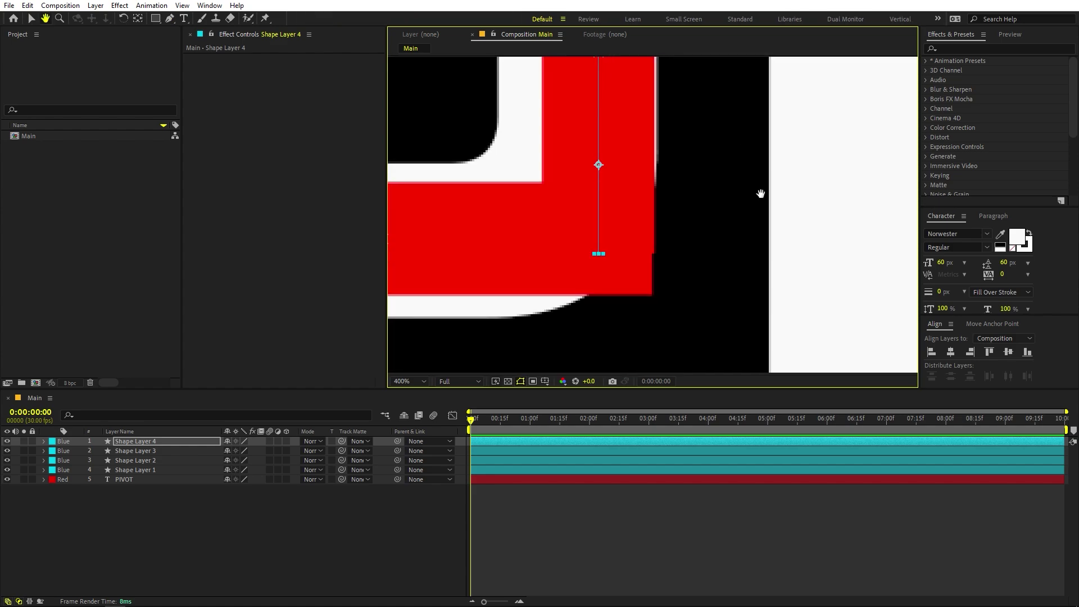
pyautogui.press('g')
pyautogui.press('Left')
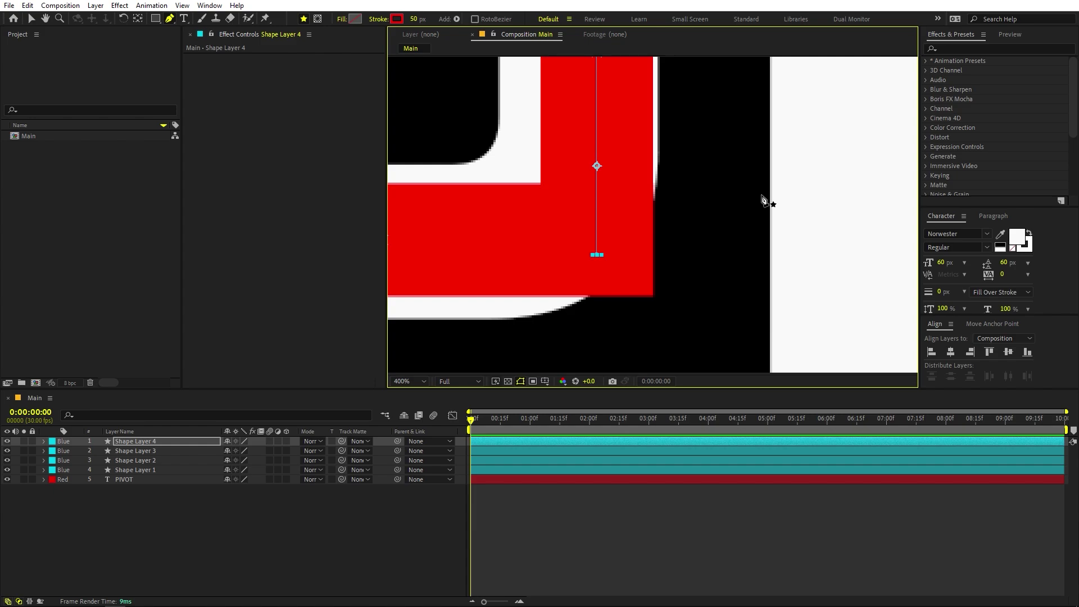
pyautogui.moveTo(711, 169); pyautogui.dragTo(731, 506)
pyautogui.moveTo(754, 103); pyautogui.dragTo(772, 275)
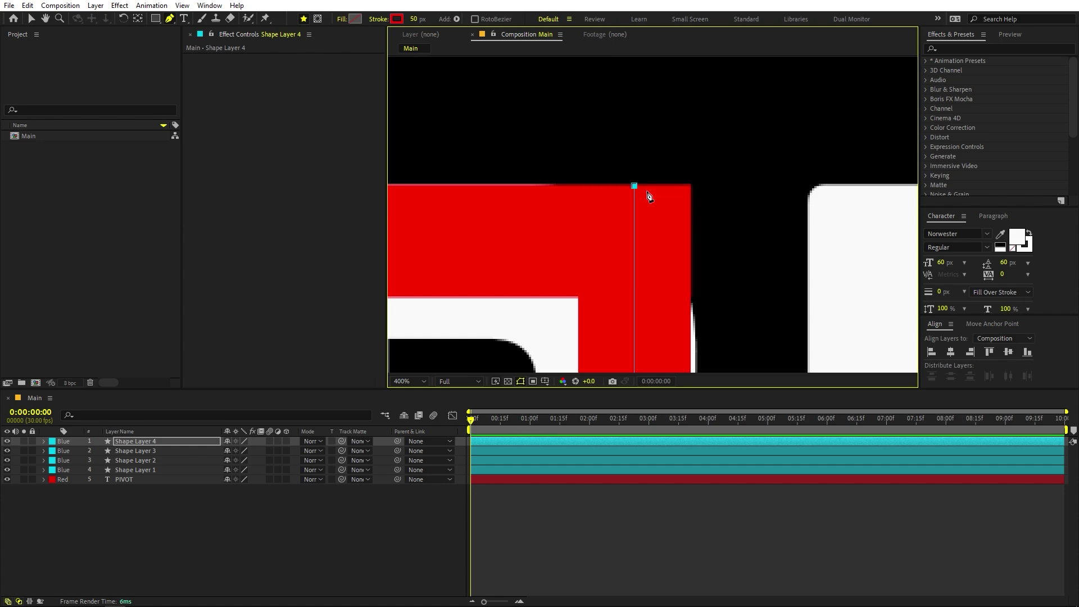
pyautogui.scroll(-3, 648, 194)
pyautogui.moveTo(687, 310); pyautogui.dragTo(653, 259)
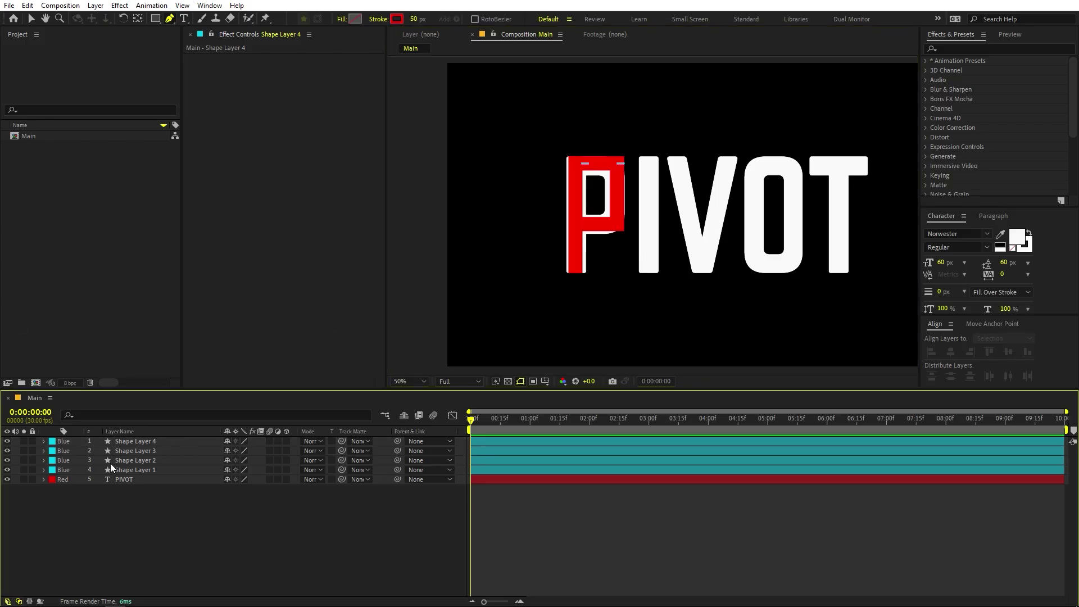
# - Duplicate Shape Layer 1 again, move the copy to the top of the stack, and give it a Yellow label
pyautogui.click(127, 469)
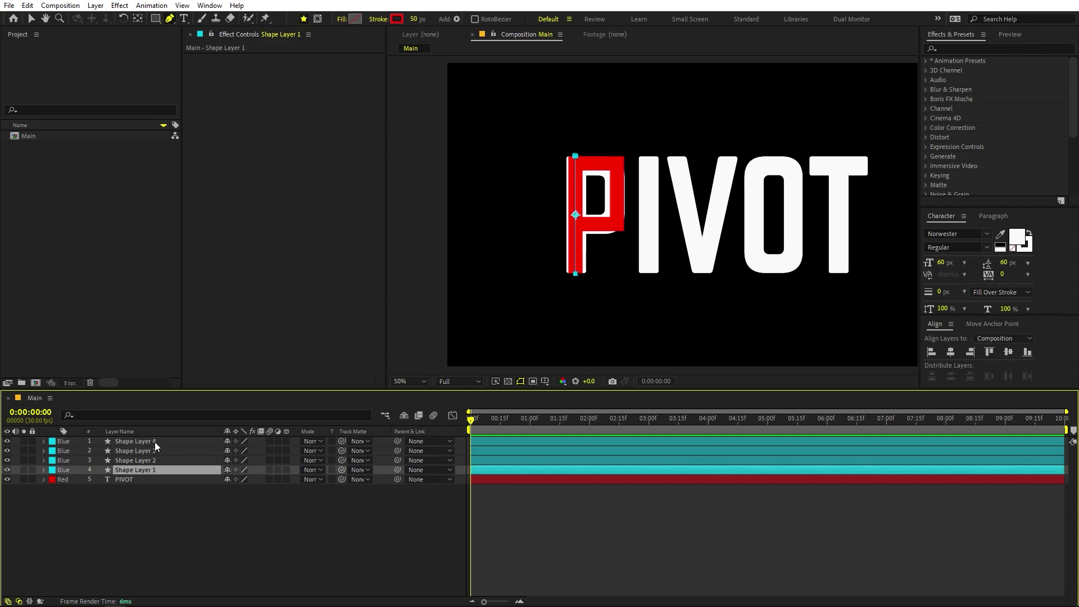
pyautogui.hotkey('ctrl', 'd')
pyautogui.moveTo(136, 471); pyautogui.dragTo(140, 439)
pyautogui.click(52, 442)
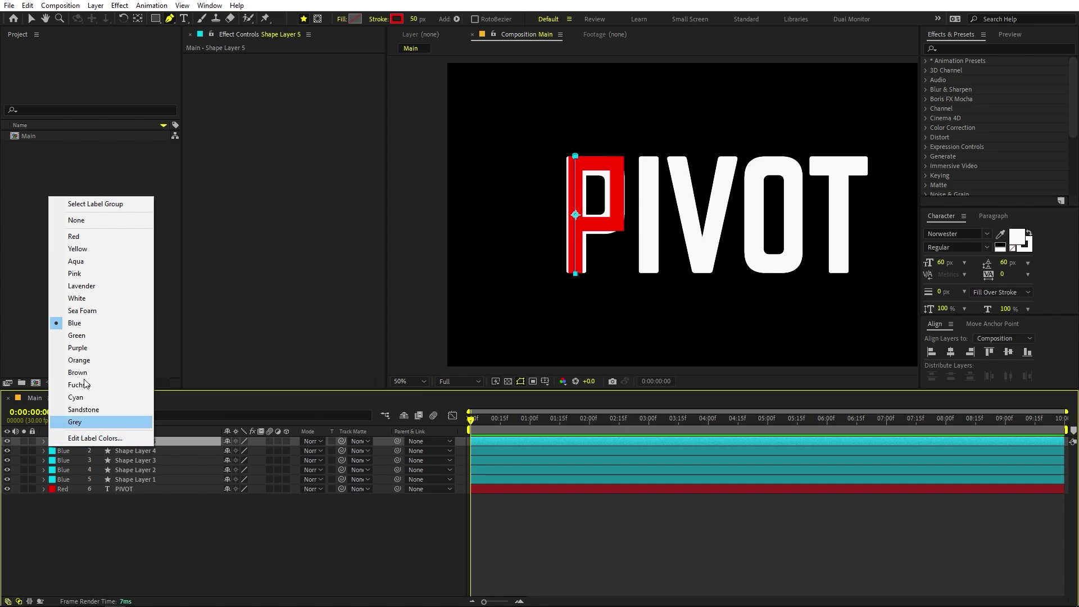
pyautogui.click(100, 248)
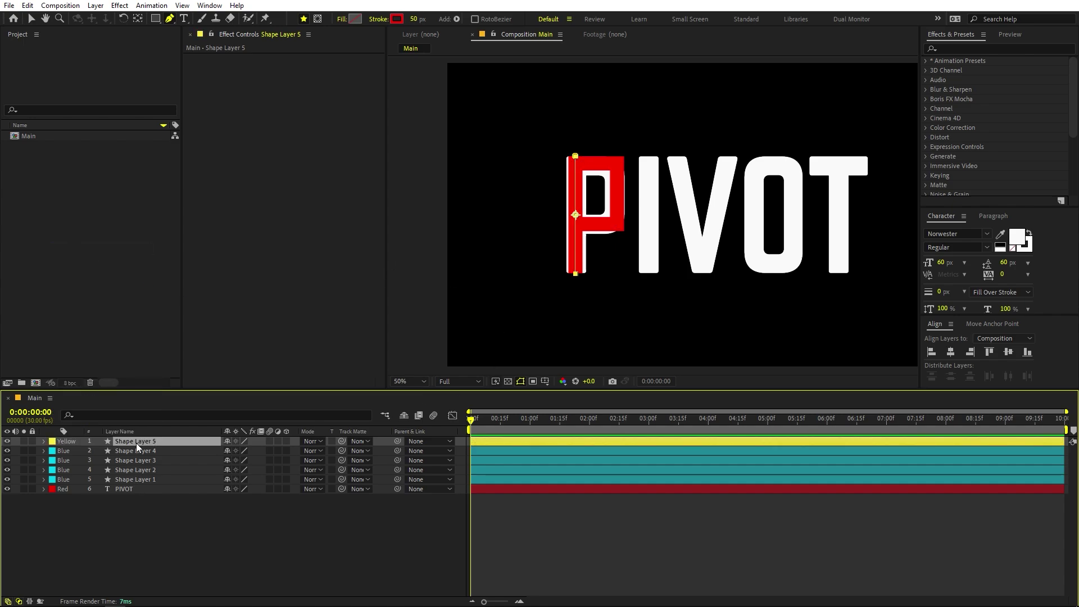
# - Move the yellow-labelled vertical line to the right until it is centred on the letter I
pyautogui.hotkey('shift', 'Right')
pyautogui.hotkey('shift', 'Right')
pyautogui.hotkey('shift', 'Right')
pyautogui.hotkey('shift', 'Right')
pyautogui.hotkey('shift', 'Right')
pyautogui.hotkey('shift', 'Right')
pyautogui.hotkey('shift', 'Right')
pyautogui.hotkey('shift', 'Right')
pyautogui.hotkey('shift', 'Right')
pyautogui.hotkey('shift', 'Right')
pyautogui.hotkey('shift', 'Right')
pyautogui.hotkey('shift', 'Right')
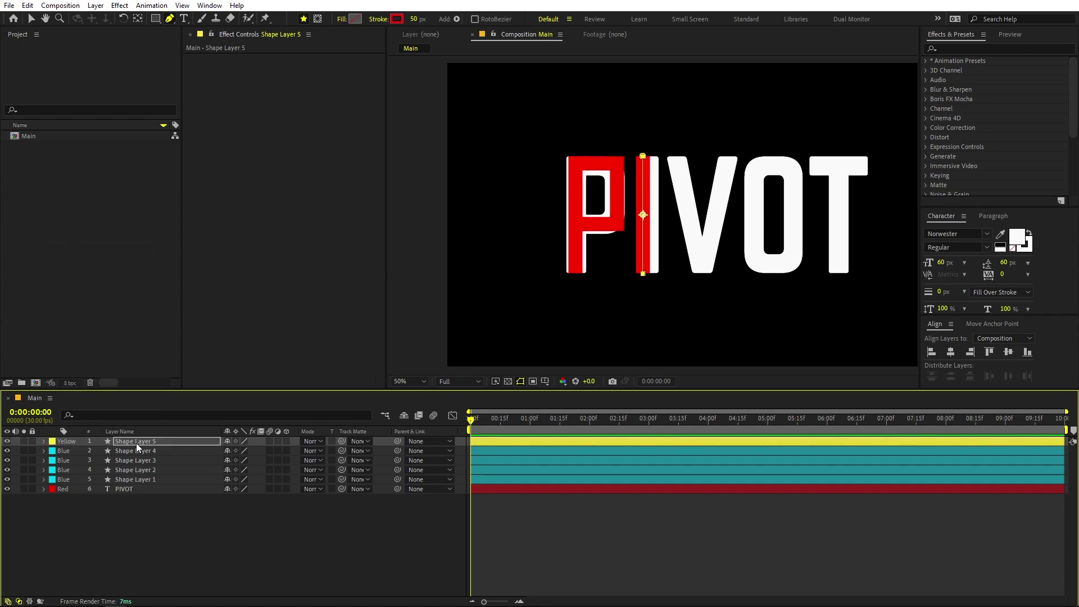
pyautogui.press('Right')
pyautogui.press('Right')
pyautogui.press('Right')
pyautogui.press('Right')
pyautogui.press('Right')
pyautogui.press('Right')
pyautogui.press('Right')
pyautogui.press('Right')
pyautogui.press('Right')
pyautogui.press('Right')
pyautogui.press('Right')
pyautogui.press('Right')
pyautogui.press('Right')
pyautogui.press('Right')
pyautogui.press('Right')
pyautogui.press('Right')
pyautogui.press('Right')
pyautogui.press('Right')
pyautogui.press('Right')
pyautogui.press('Right')
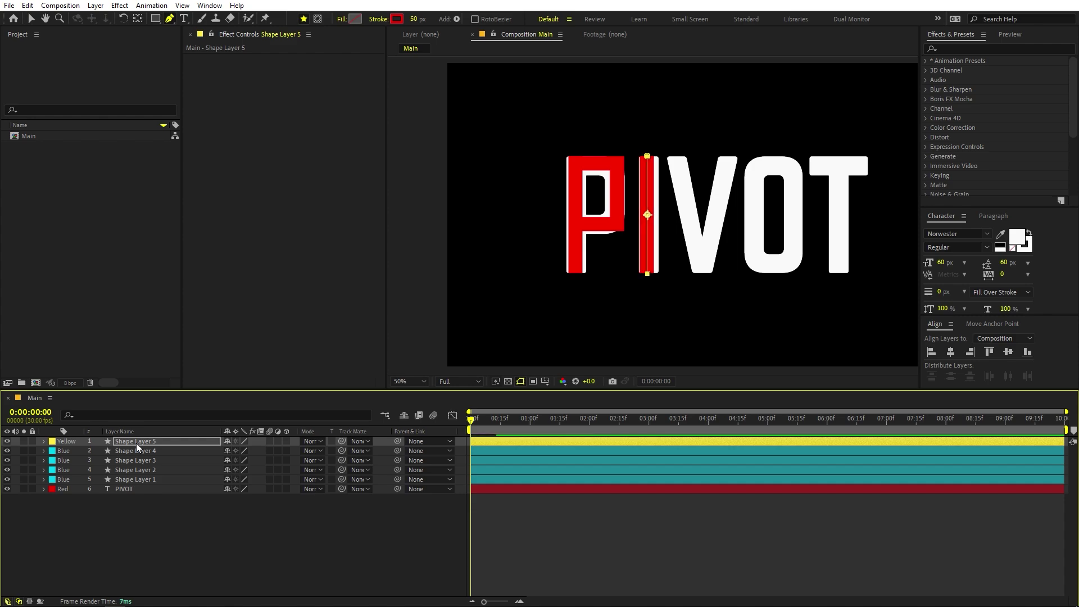
pyautogui.press('Right')
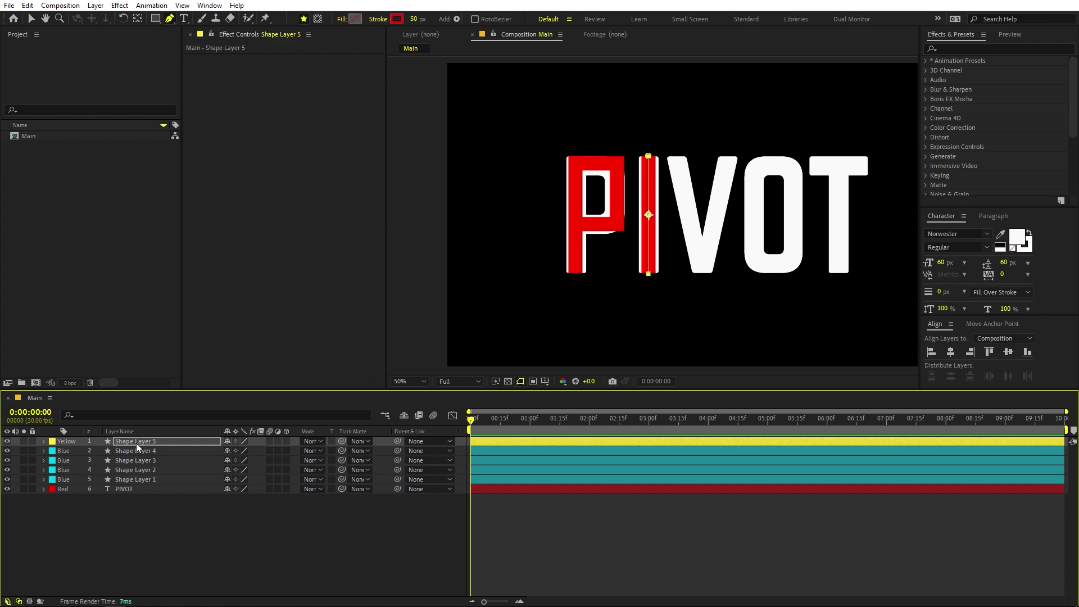
# - Duplicate the letter I's line layer and give the copy a Pink label
pyautogui.click(165, 441)
pyautogui.hotkey('ctrl', 'd')
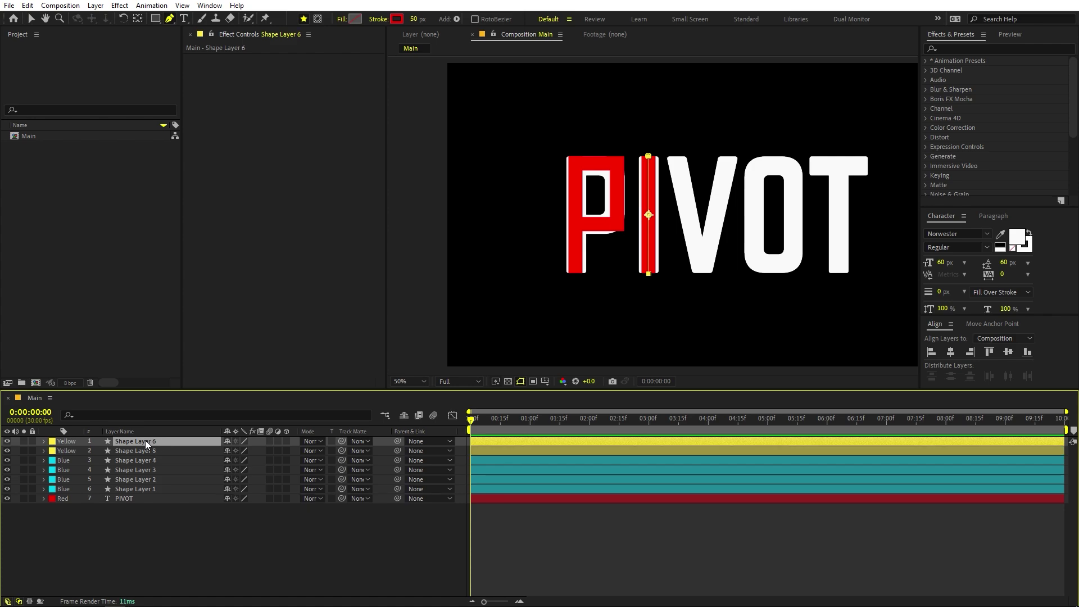
pyautogui.click(52, 441)
pyautogui.click(88, 274)
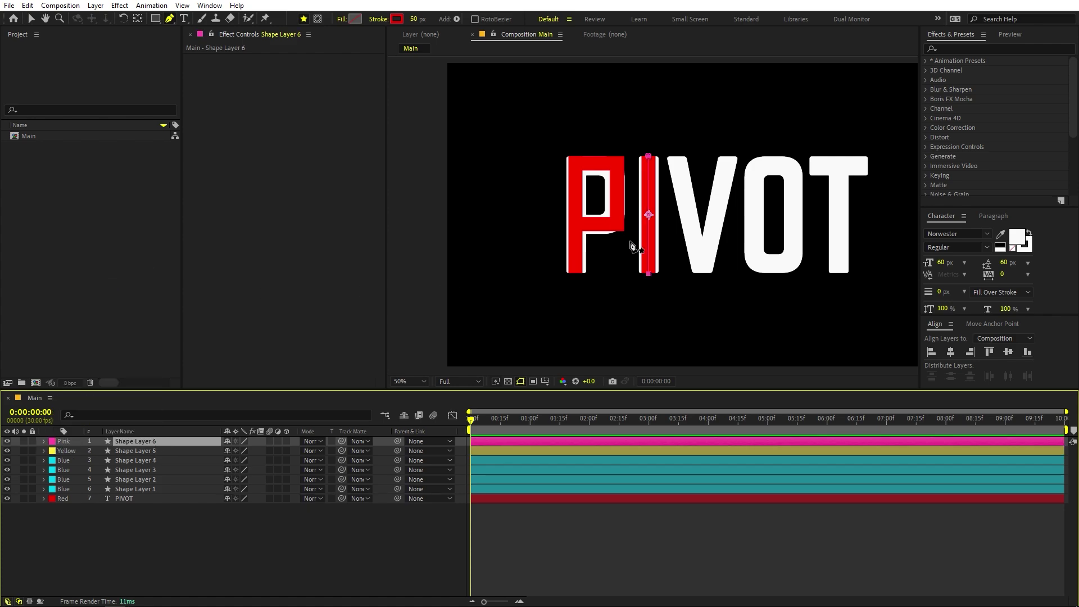
# - Move the pink-labelled line to the right onto the upper end of the V's left arm
pyautogui.scroll(1, 632, 248)
pyautogui.moveTo(797, 198); pyautogui.dragTo(666, 194)
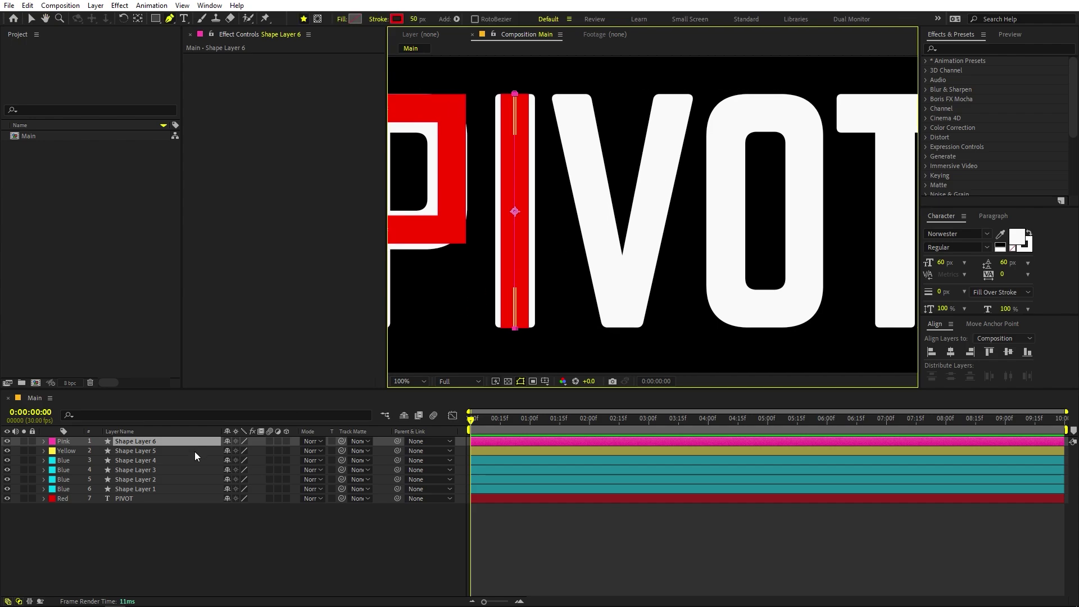
pyautogui.hotkey('shift', 'Right')
pyautogui.hotkey('shift', 'Right')
pyautogui.hotkey('shift', 'Right')
pyautogui.hotkey('shift', 'Right')
pyautogui.hotkey('shift', 'Right')
pyautogui.hotkey('shift', 'Right')
pyautogui.hotkey('shift', 'Right')
pyautogui.hotkey('shift', 'Right')
pyautogui.hotkey('shift', 'Right')
pyautogui.hotkey('shift', 'Right')
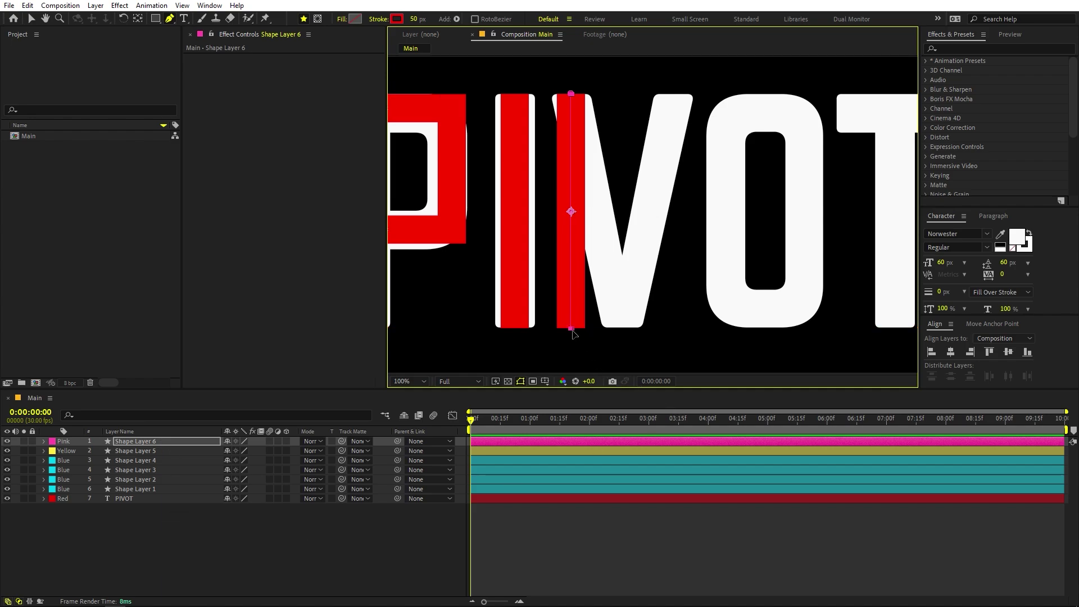
# - Slant the line along the V's left arm, extending both endpoints slightly past the top and base of the letter
pyautogui.moveTo(571, 327); pyautogui.dragTo(618, 328)
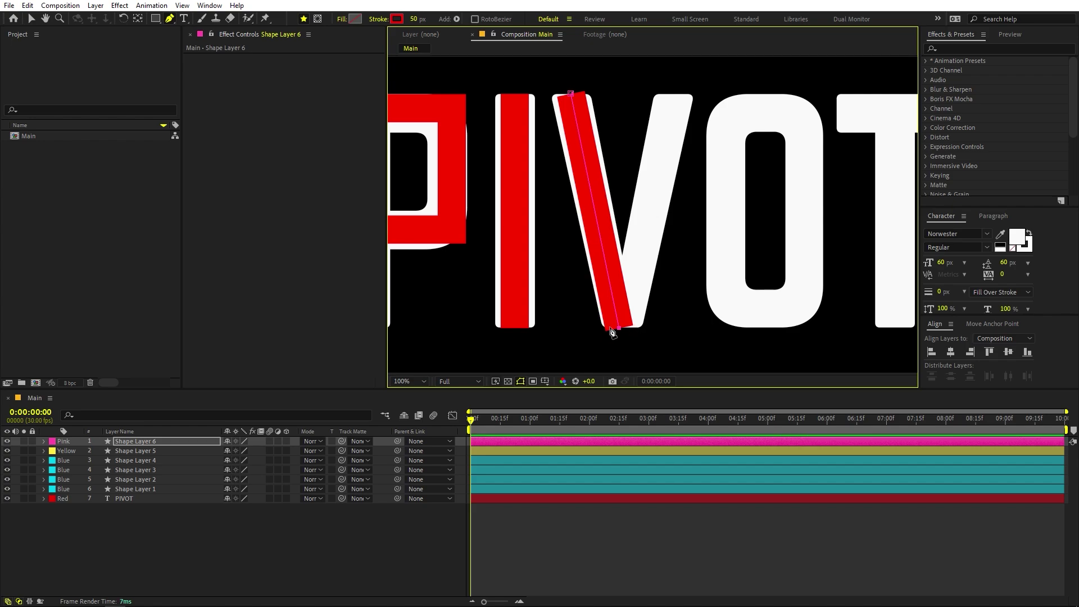
pyautogui.moveTo(621, 330); pyautogui.dragTo(624, 340)
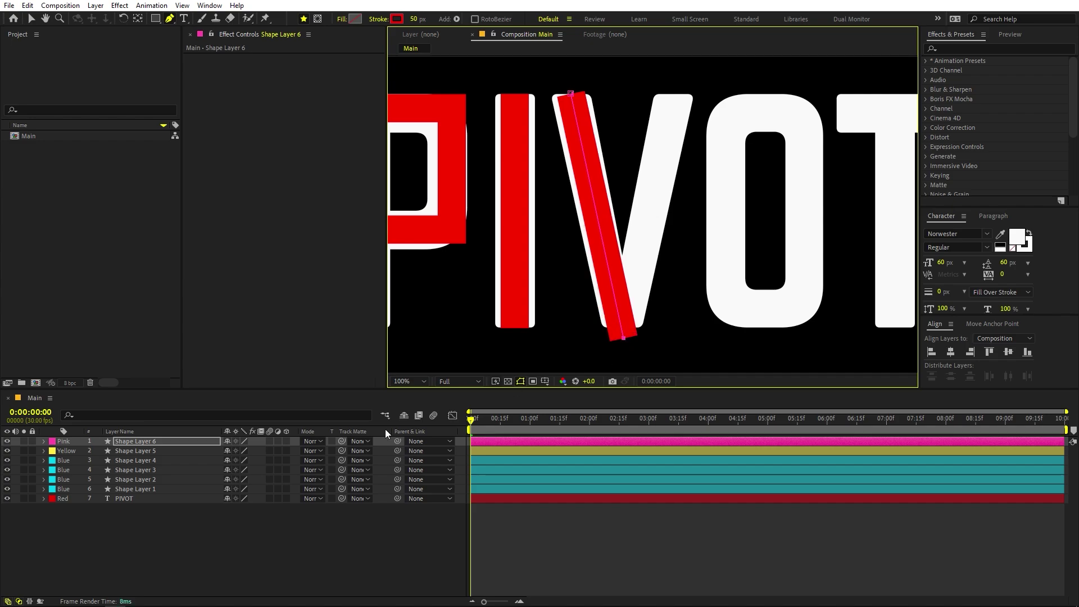
pyautogui.click(171, 442)
pyautogui.moveTo(570, 98); pyautogui.dragTo(566, 85)
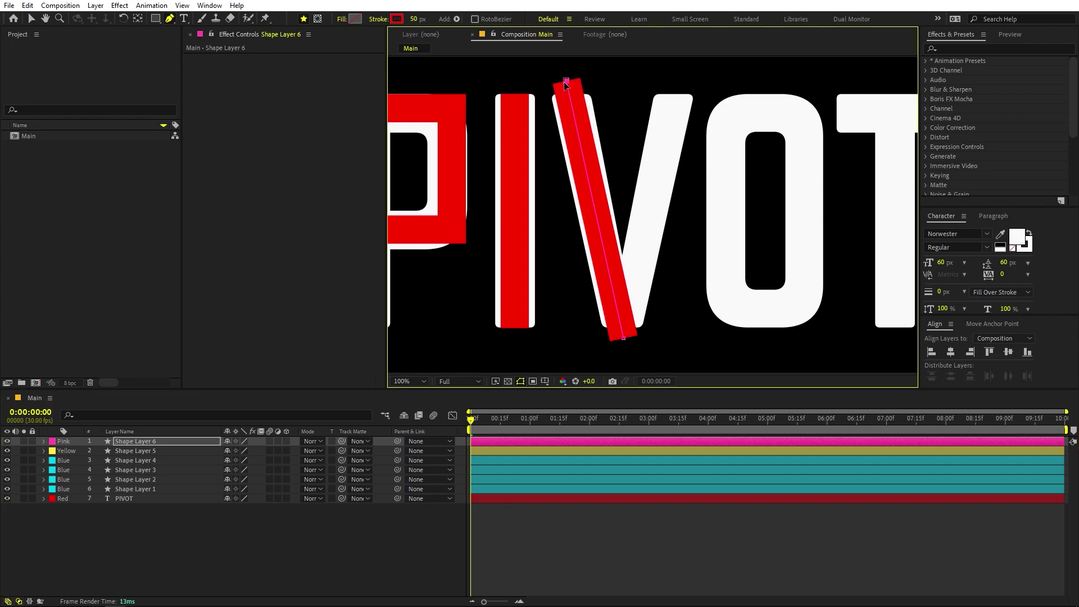
# - Duplicate the V's left-arm layer and move the copy's anchor point to the base of the V
pyautogui.click(171, 442)
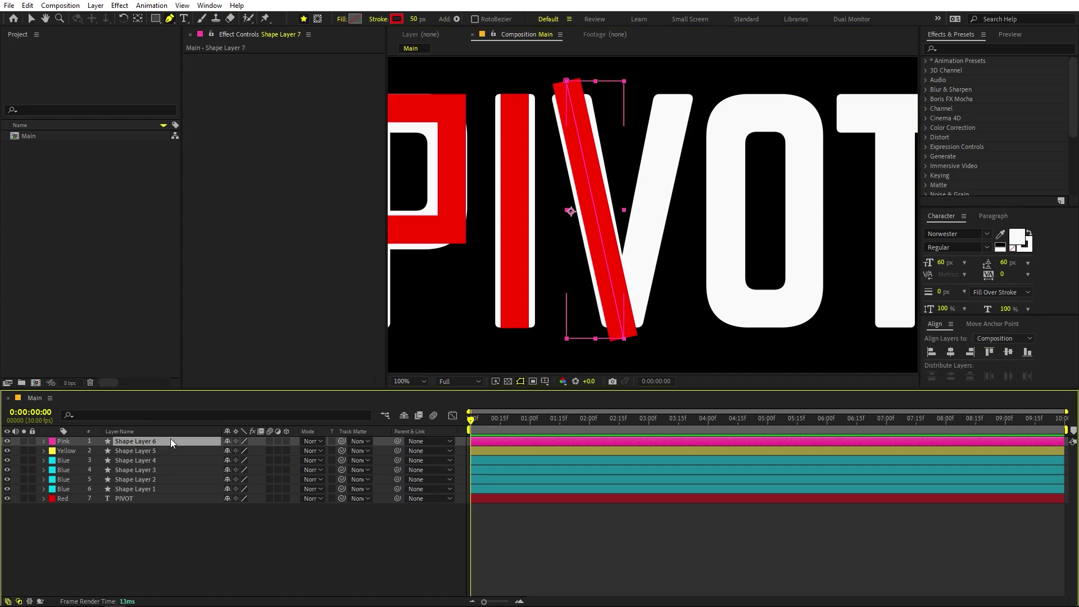
pyautogui.hotkey('ctrl', 'd')
pyautogui.click(138, 20)
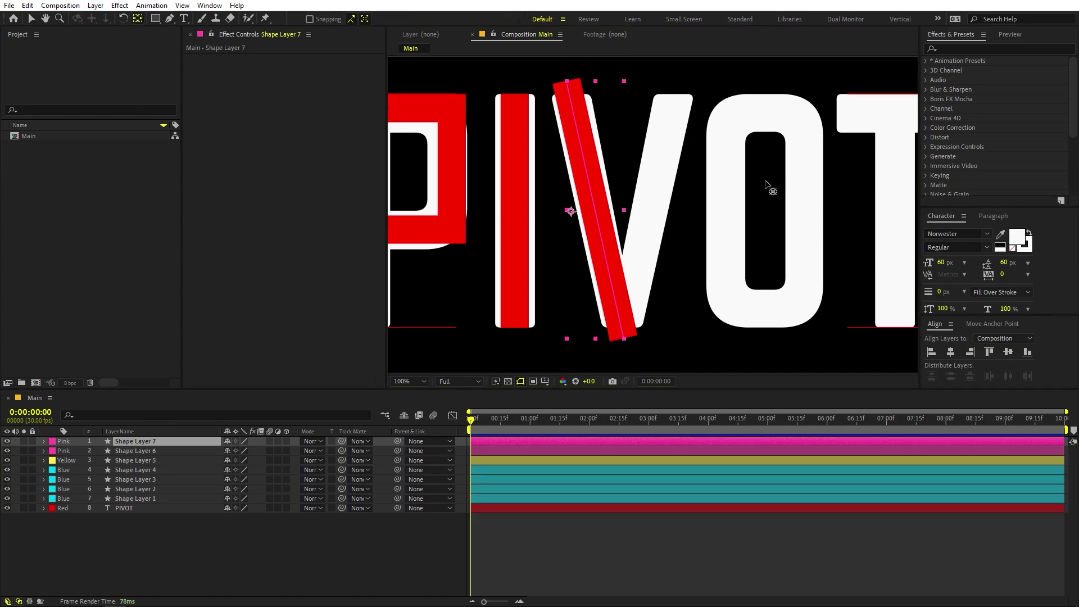
pyautogui.moveTo(572, 214); pyautogui.dragTo(622, 329)
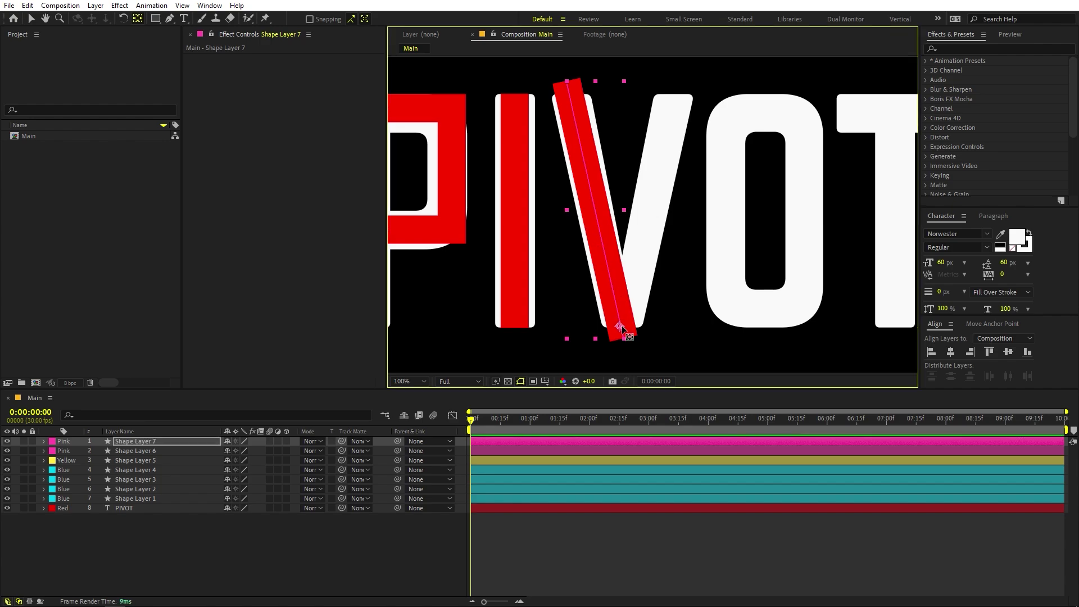
# - Rotate the duplicated line to 25.4° so it follows the V's right arm
pyautogui.click(170, 443)
pyautogui.press('r')
pyautogui.moveTo(243, 451); pyautogui.dragTo(255, 453)
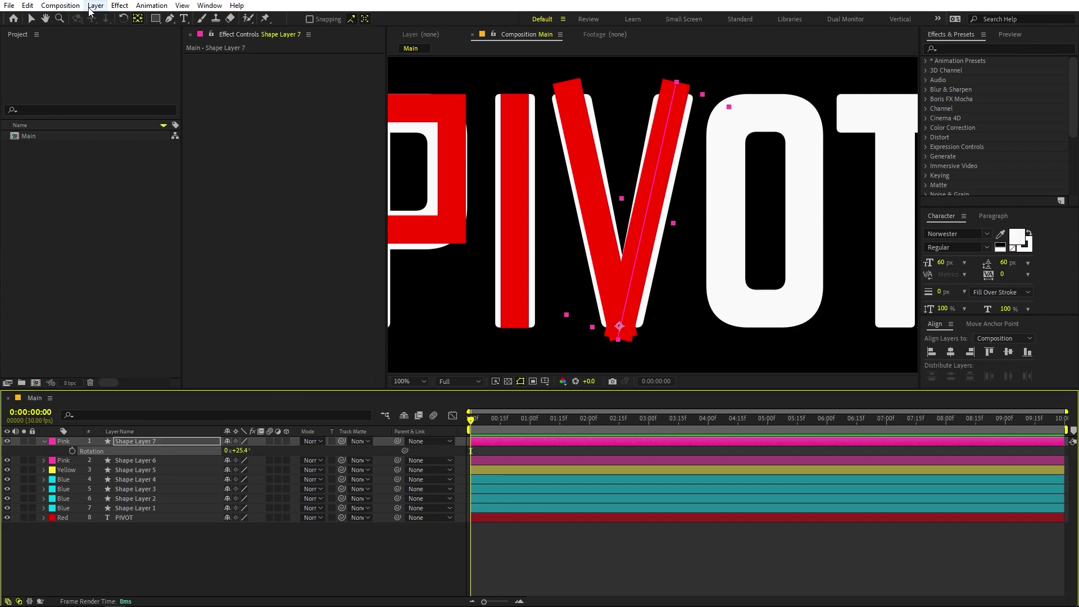
# - Shift the lower endpoint of the V's right-arm line slightly right to meet the left arm's end, and deselect the layer
pyautogui.click(169, 19)
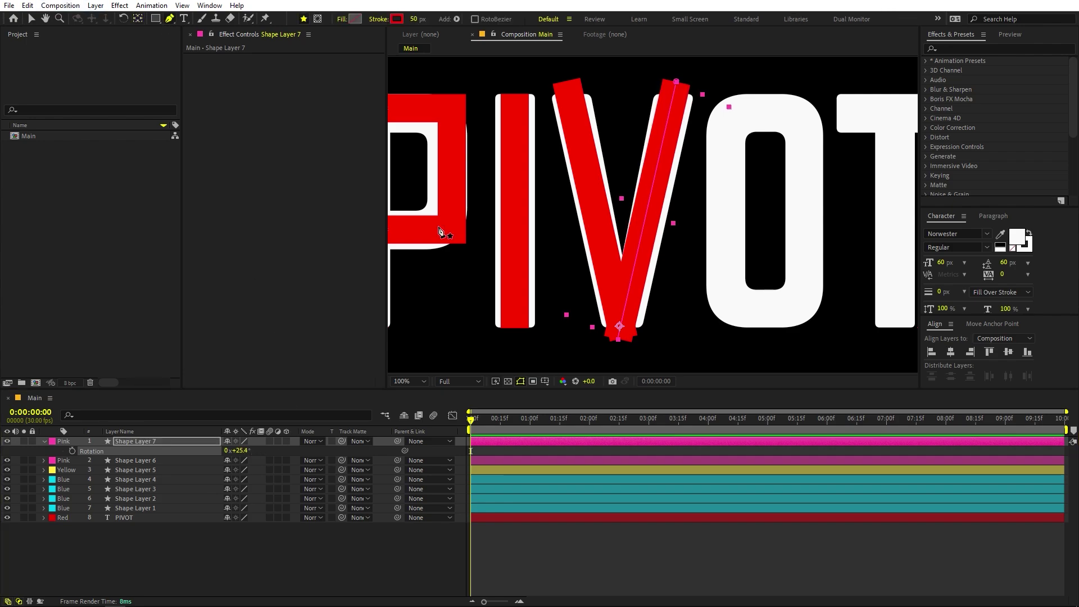
pyautogui.click(619, 339)
pyautogui.moveTo(620, 339); pyautogui.dragTo(622, 339)
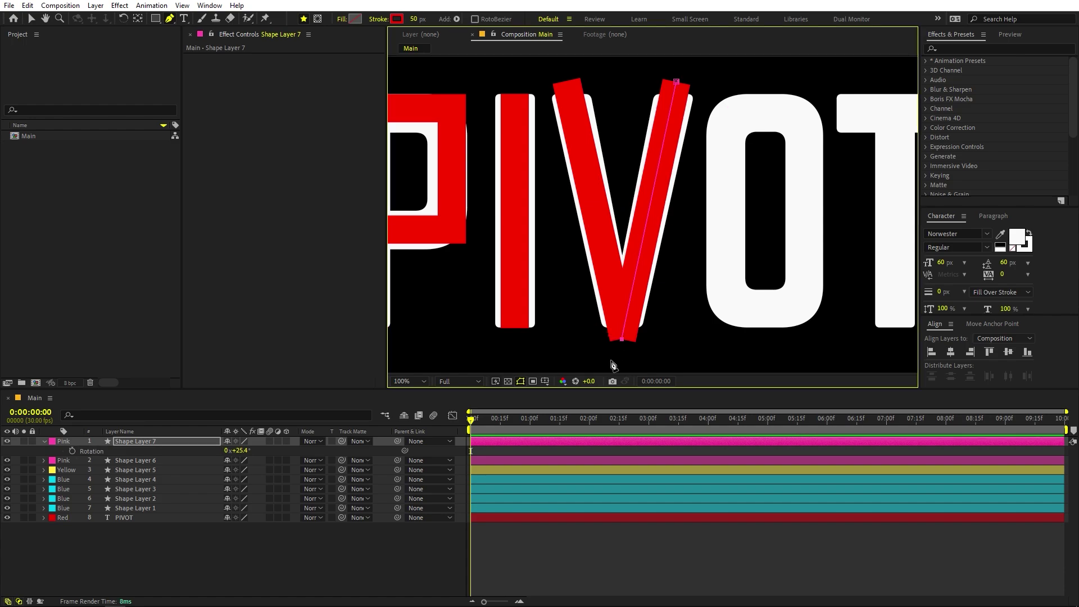
pyautogui.click(603, 543)
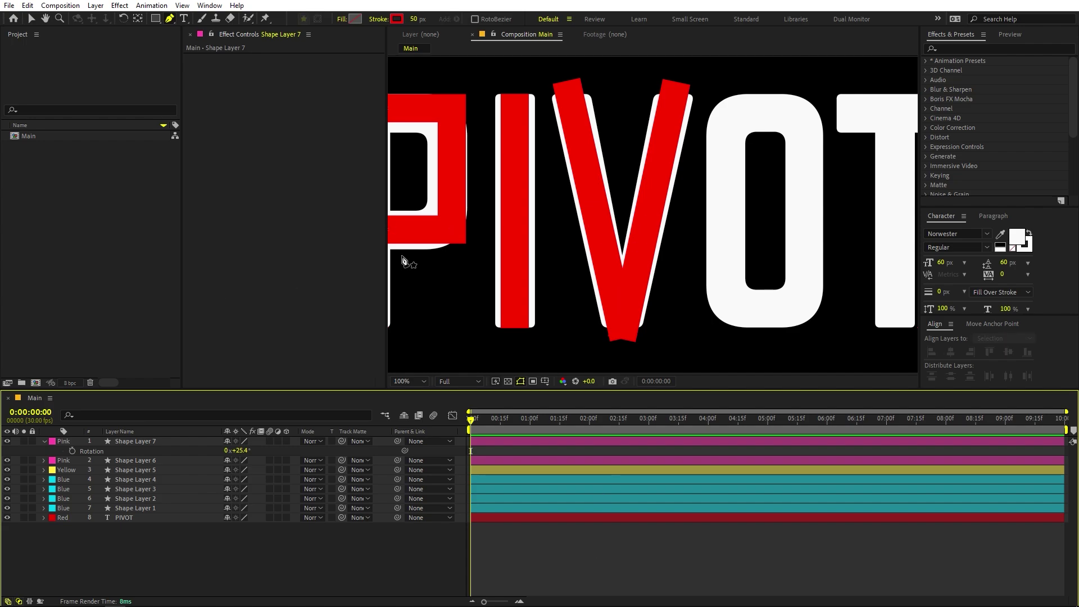
# - Collapse Shape Layer 7's rotation property and activate the Selection tool
pyautogui.scroll(-2, 403, 260)
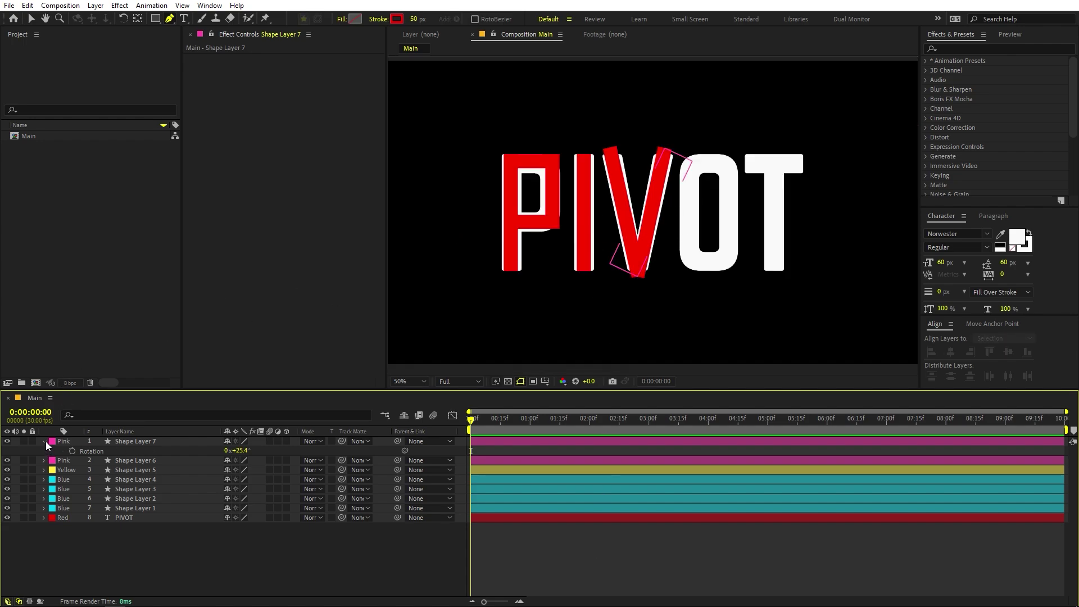
pyautogui.click(46, 440)
pyautogui.click(31, 18)
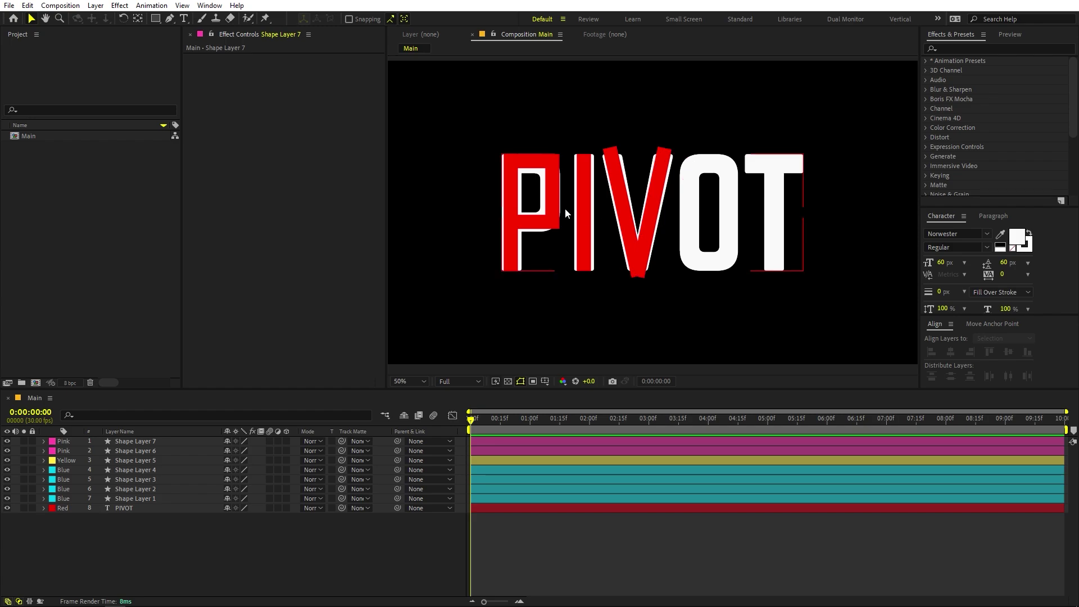
# - Duplicate the I's line layer (Shape Layer 5) and place the copy at the top of the layer stack
pyautogui.click(152, 461)
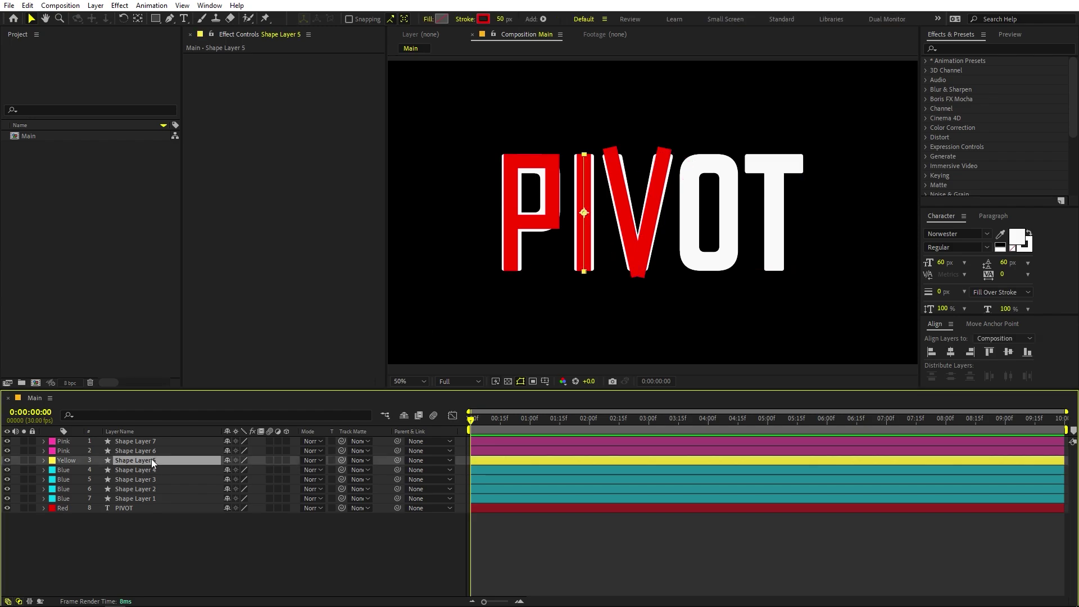
pyautogui.hotkey('ctrl', 'd')
pyautogui.moveTo(150, 459); pyautogui.dragTo(154, 440)
# - Move the duplicated vertical line right until it covers the left stem of the O
pyautogui.press('.')
pyautogui.hotkey('shift', 'Right')
pyautogui.hotkey('shift', 'Right')
pyautogui.hotkey('shift', 'Right')
pyautogui.hotkey('shift', 'Right')
pyautogui.hotkey('shift', 'Right')
pyautogui.hotkey('shift', 'Right')
pyautogui.hotkey('shift', 'Right')
pyautogui.hotkey('shift', 'Right')
pyautogui.hotkey('shift', 'Right')
pyautogui.hotkey('shift', 'Right')
pyautogui.hotkey('shift', 'Right')
pyautogui.hotkey('shift', 'Right')
pyautogui.hotkey('shift', 'Right')
pyautogui.hotkey('shift', 'Right')
pyautogui.hotkey('shift', 'Right')
pyautogui.hotkey('shift', 'Right')
pyautogui.hotkey('shift', 'Right')
pyautogui.hotkey('shift', 'Right')
pyautogui.hotkey('shift', 'Right')
pyautogui.hotkey('shift', 'Right')
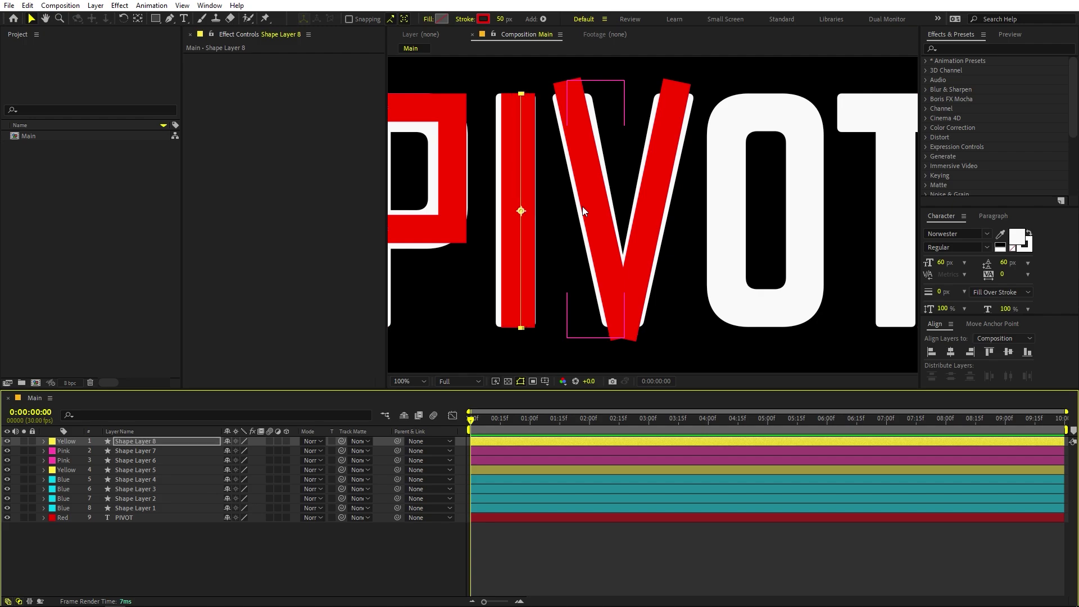
pyautogui.hotkey('shift', 'Right')
pyautogui.hotkey('shift', 'Right')
pyautogui.hotkey('shift', 'Right')
pyautogui.hotkey('shift', 'Right')
pyautogui.hotkey('shift', 'Right')
pyautogui.hotkey('shift', 'Right')
pyautogui.hotkey('shift', 'Right')
pyautogui.hotkey('shift', 'Right')
pyautogui.hotkey('shift', 'Right')
pyautogui.hotkey('shift', 'Right')
pyautogui.hotkey('shift', 'Right')
pyautogui.hotkey('shift', 'Right')
pyautogui.hotkey('shift', 'Right')
pyautogui.hotkey('shift', 'Right')
pyautogui.hotkey('shift', 'Right')
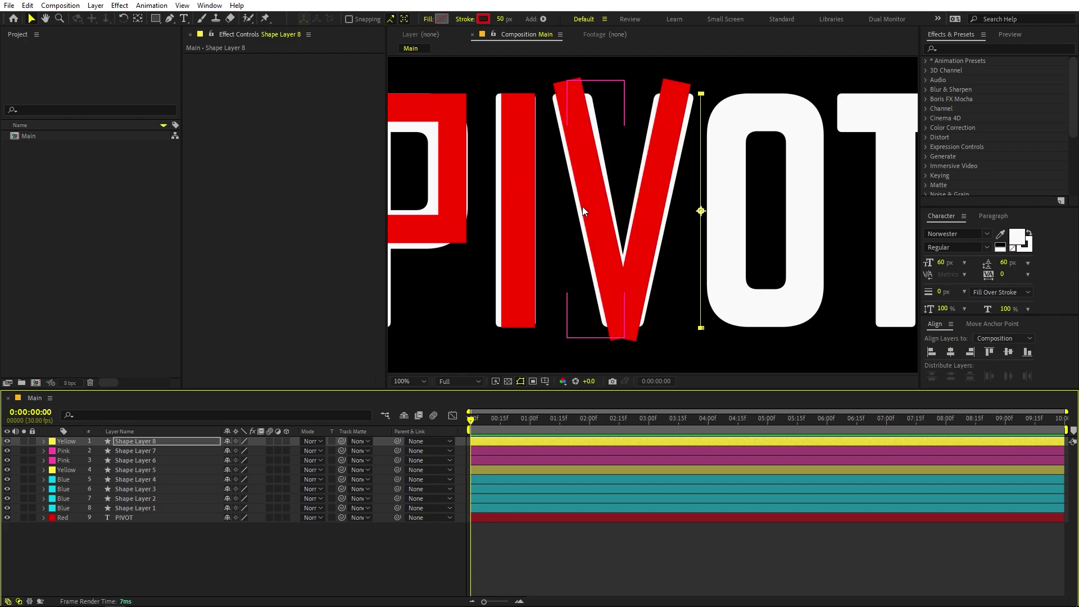
pyautogui.hotkey('shift', 'Left')
pyautogui.hotkey('shift', 'Left')
pyautogui.press('Right')
pyautogui.press('Right')
pyautogui.press('Right')
pyautogui.press('Right')
pyautogui.press('Right')
pyautogui.press('Right')
pyautogui.press('Right')
pyautogui.press('Right')
pyautogui.press('Right')
pyautogui.press('Right')
pyautogui.press('Right')
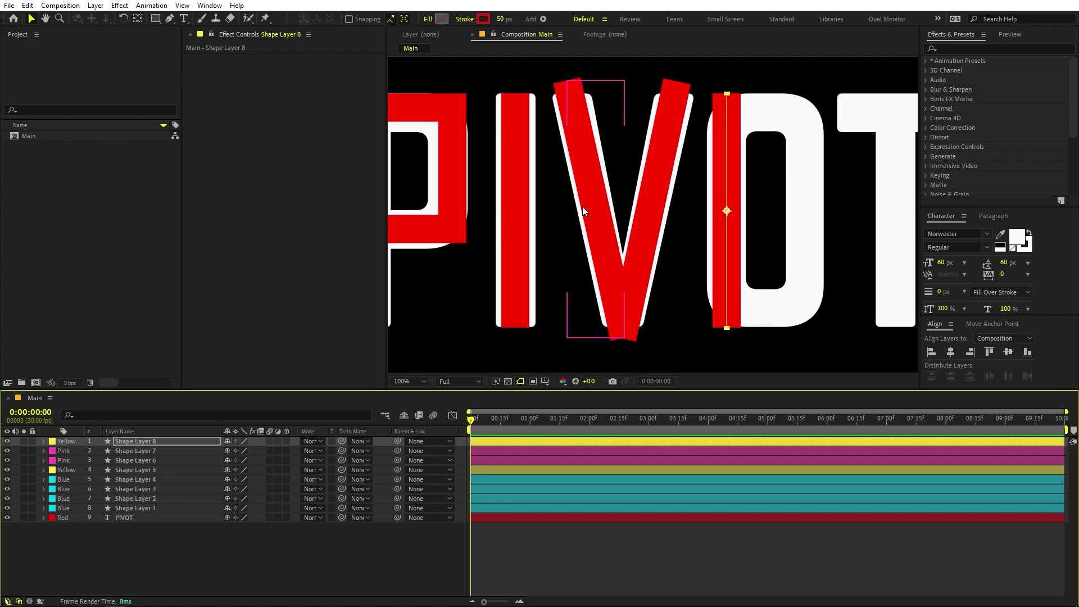
# - Duplicate the O's left stem line and move the copy right onto the O's right stem
pyautogui.click(158, 441)
pyautogui.hotkey('ctrl', 'd')
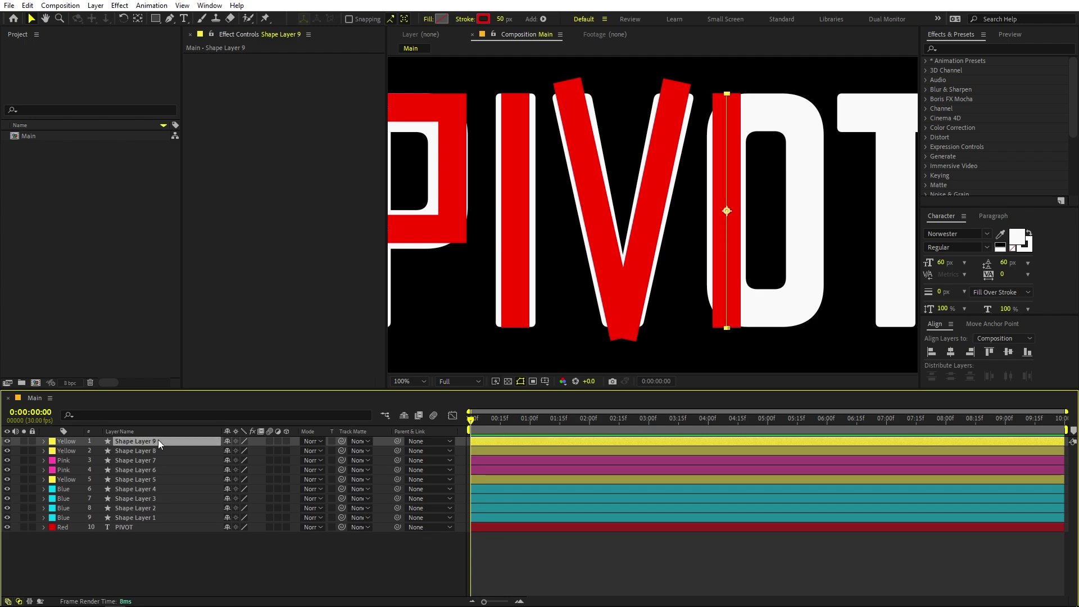
pyautogui.hotkey('shift', 'Right')
pyautogui.hotkey('shift', 'Right')
pyautogui.hotkey('shift', 'Right')
pyautogui.hotkey('shift', 'Right')
pyautogui.hotkey('shift', 'Right')
pyautogui.hotkey('shift', 'Right')
pyautogui.hotkey('shift', 'Right')
pyautogui.hotkey('shift', 'Right')
pyautogui.hotkey('shift', 'Right')
pyautogui.hotkey('shift', 'Right')
pyautogui.hotkey('shift', 'Right')
pyautogui.hotkey('shift', 'Right')
pyautogui.hotkey('shift', 'Right')
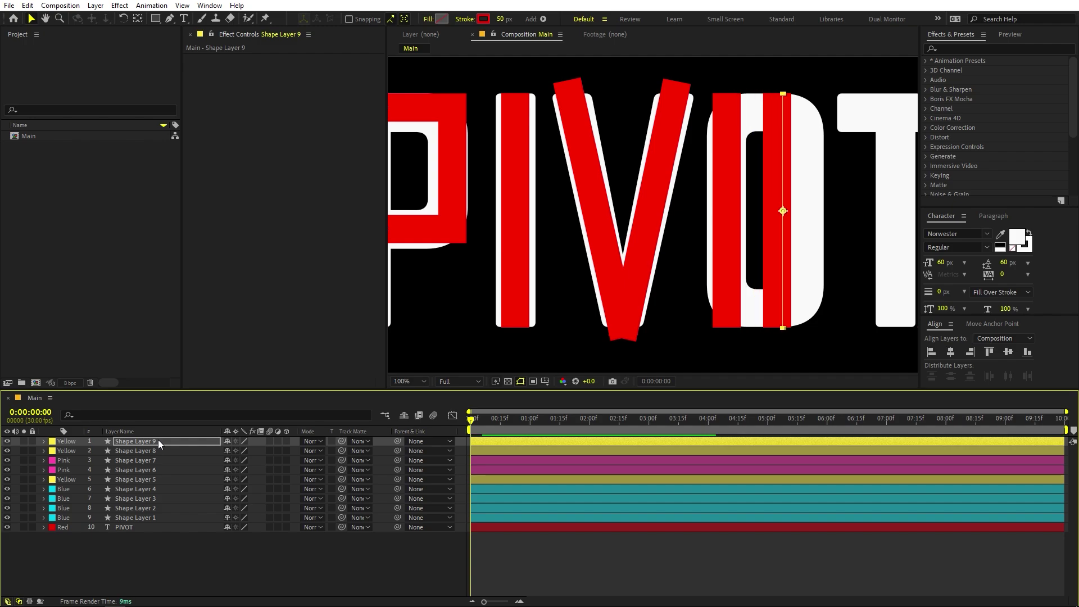
pyautogui.hotkey('shift', 'Right')
pyautogui.hotkey('shift', 'Right')
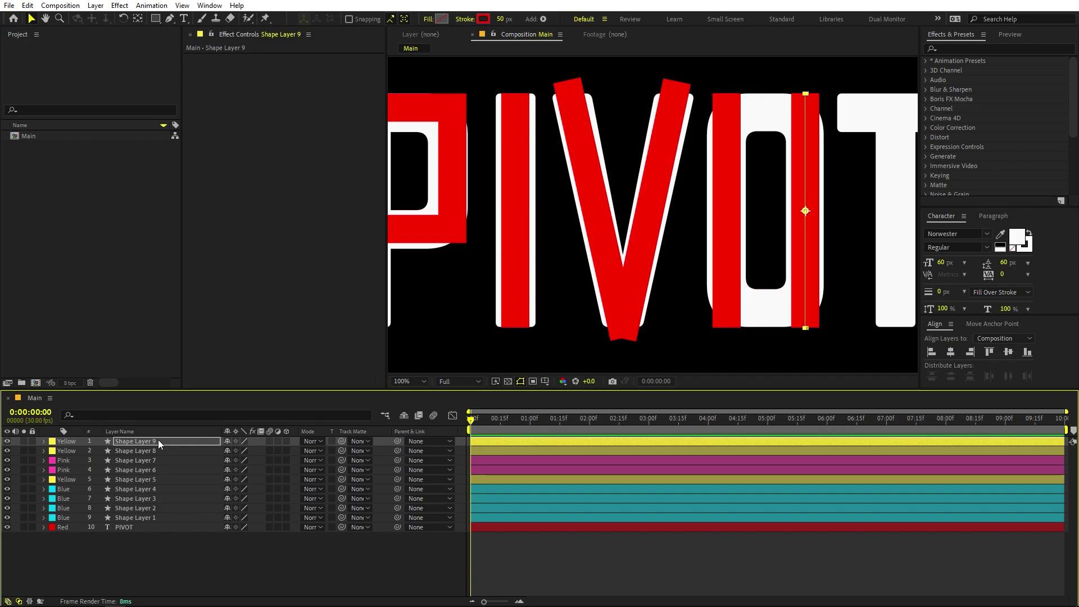
# - Duplicate the P's lower horizontal bar (Shape Layer 3) to the top of the layer stack and label the copy Yellow
pyautogui.click(146, 494)
pyautogui.click(147, 499)
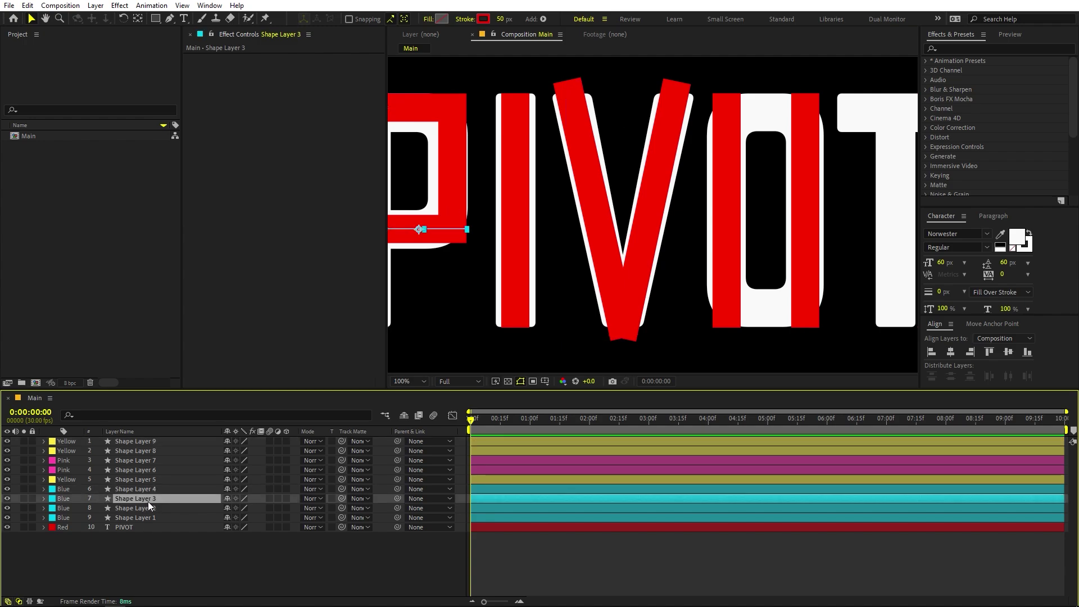
pyautogui.hotkey('ctrl', 'd')
pyautogui.moveTo(148, 501); pyautogui.dragTo(156, 440)
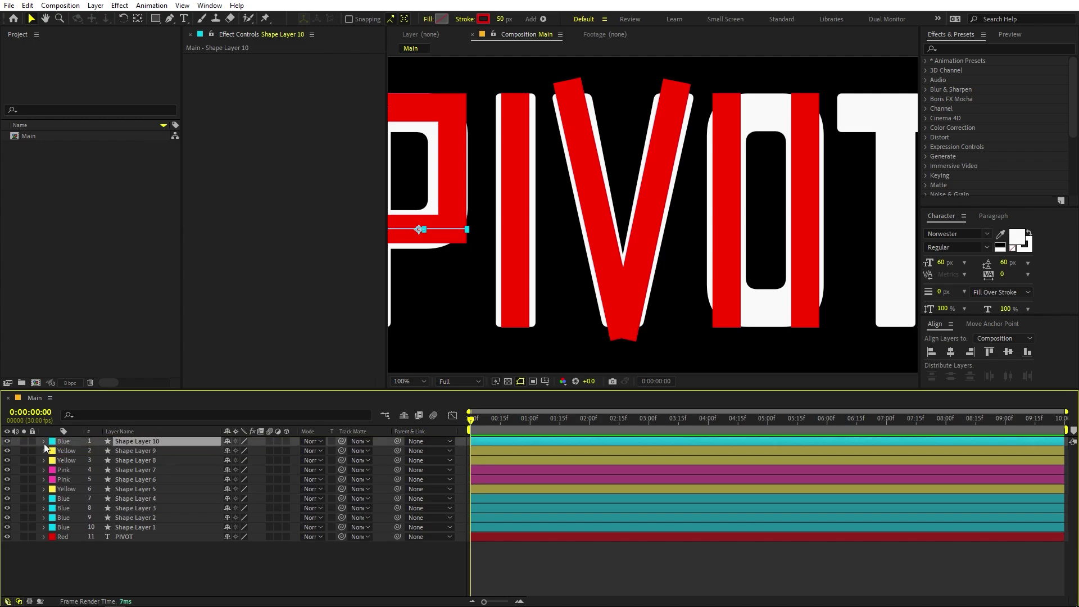
pyautogui.click(52, 442)
pyautogui.click(88, 248)
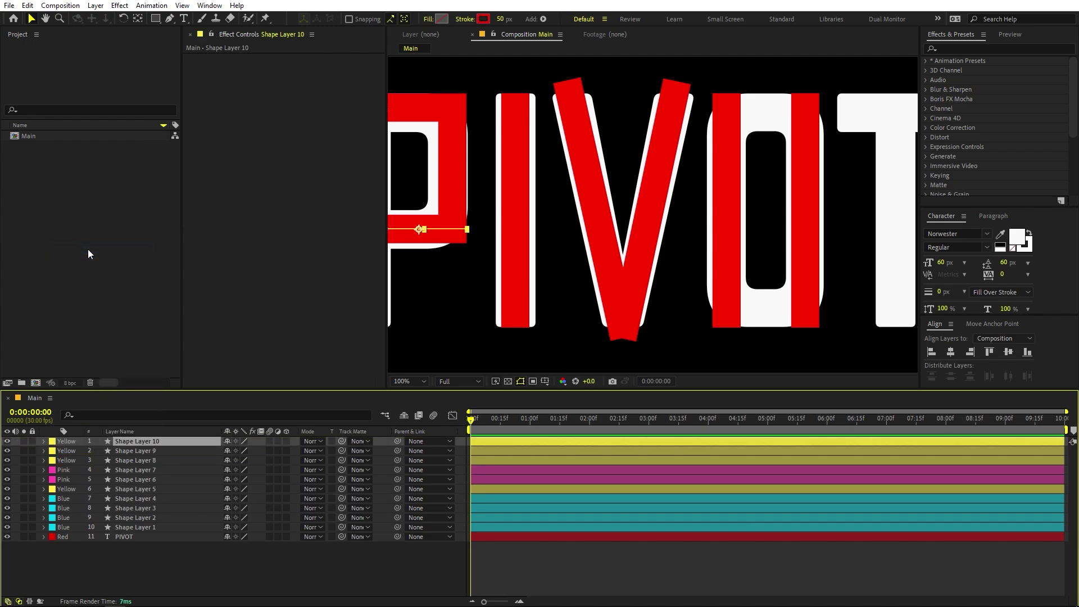
# - Move the copied horizontal bar right and down to the base of the O, between its two stems
pyautogui.hotkey('shift', 'Right')
pyautogui.hotkey('shift', 'Right')
pyautogui.hotkey('shift', 'Right')
pyautogui.hotkey('shift', 'Right')
pyautogui.hotkey('shift', 'Right')
pyautogui.hotkey('shift', 'Right')
pyautogui.hotkey('shift', 'Right')
pyautogui.hotkey('shift', 'Right')
pyautogui.hotkey('shift', 'Right')
pyautogui.hotkey('shift', 'Right')
pyautogui.hotkey('shift', 'Right')
pyautogui.hotkey('shift', 'Right')
pyautogui.hotkey('shift', 'Right')
pyautogui.hotkey('shift', 'Right')
pyautogui.hotkey('shift', 'Right')
pyautogui.hotkey('shift', 'Right')
pyautogui.hotkey('shift', 'Right')
pyautogui.hotkey('shift', 'Right')
pyautogui.hotkey('shift', 'Right')
pyautogui.hotkey('shift', 'Right')
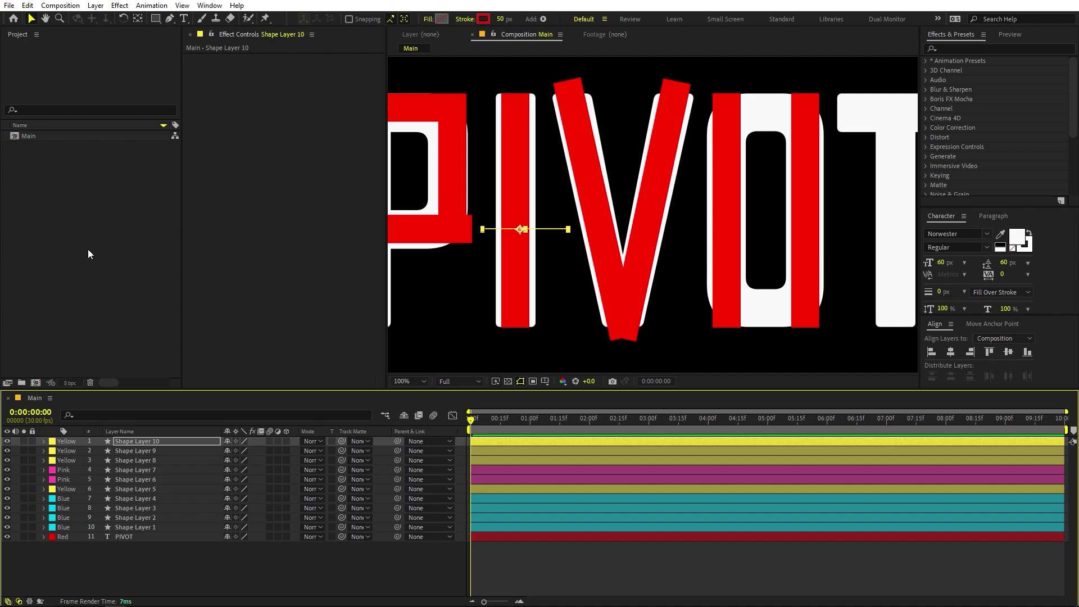
pyautogui.hotkey('shift', 'Right')
pyautogui.hotkey('shift', 'Right')
pyautogui.hotkey('shift', 'Right')
pyautogui.hotkey('shift', 'Right')
pyautogui.hotkey('shift', 'Right')
pyautogui.hotkey('shift', 'Right')
pyautogui.hotkey('shift', 'Right')
pyautogui.hotkey('shift', 'Right')
pyautogui.hotkey('shift', 'Right')
pyautogui.hotkey('shift', 'Right')
pyautogui.hotkey('shift', 'Right')
pyautogui.hotkey('shift', 'Right')
pyautogui.hotkey('shift', 'Right')
pyautogui.hotkey('shift', 'Right')
pyautogui.hotkey('shift', 'Right')
pyautogui.hotkey('shift', 'Right')
pyautogui.hotkey('shift', 'Right')
pyautogui.hotkey('shift', 'Right')
pyautogui.hotkey('shift', 'Right')
pyautogui.hotkey('shift', 'Right')
pyautogui.hotkey('shift', 'Down')
pyautogui.hotkey('shift', 'Down')
pyautogui.hotkey('shift', 'Down')
pyautogui.hotkey('shift', 'Down')
pyautogui.hotkey('shift', 'Down')
pyautogui.hotkey('shift', 'Down')
pyautogui.hotkey('shift', 'Down')
pyautogui.hotkey('shift', 'Down')
pyautogui.hotkey('shift', 'Down')
pyautogui.hotkey('shift', 'Down')
pyautogui.hotkey('shift', 'Down')
pyautogui.hotkey('shift', 'Down')
pyautogui.hotkey('shift', 'Down')
pyautogui.hotkey('shift', 'Down')
pyautogui.hotkey('shift', 'Down')
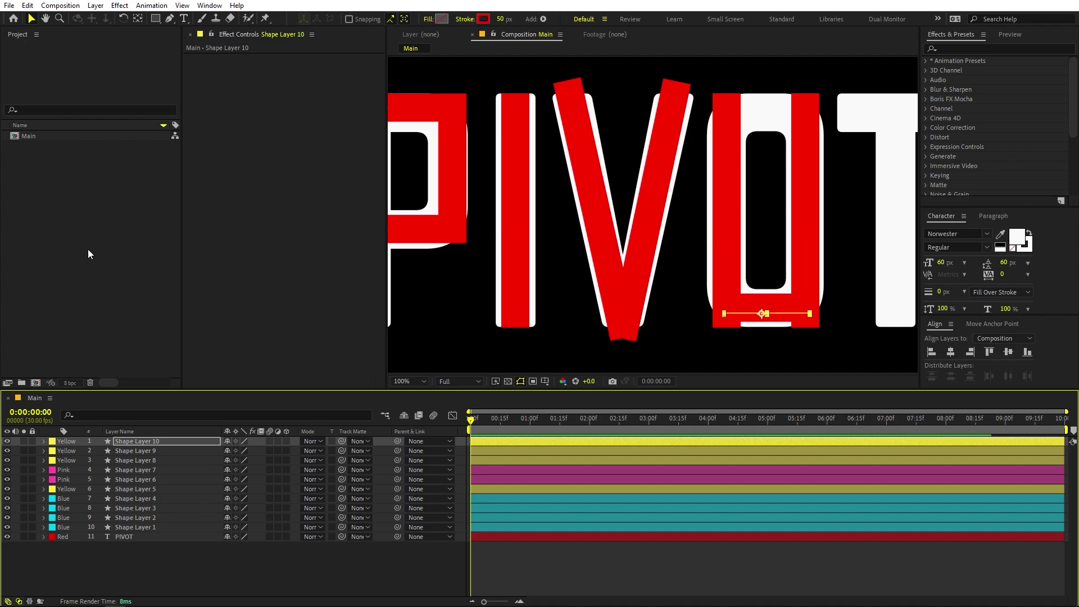
# - Nudge the O's bottom bar down until its lower edge is flush with the ends of the stems
pyautogui.press('h')
pyautogui.scroll(1, 772, 275)
pyautogui.moveTo(809, 308); pyautogui.dragTo(566, 94)
pyautogui.moveTo(778, 319); pyautogui.dragTo(583, 137)
pyautogui.press('v')
pyautogui.press('Down')
pyautogui.press('Down')
pyautogui.press('Down')
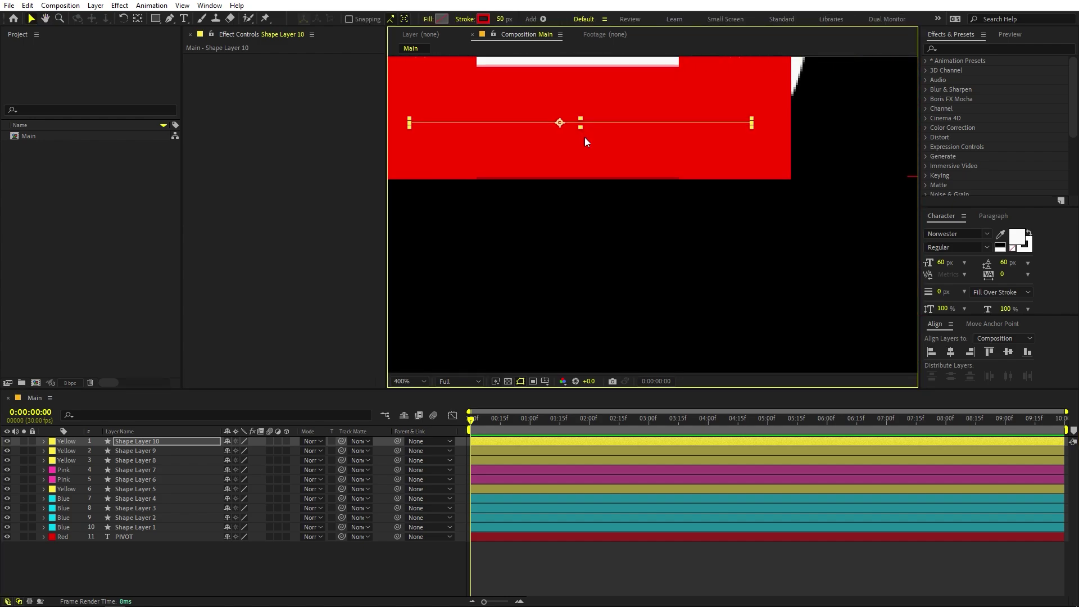
pyautogui.scroll(-2, 607, 149)
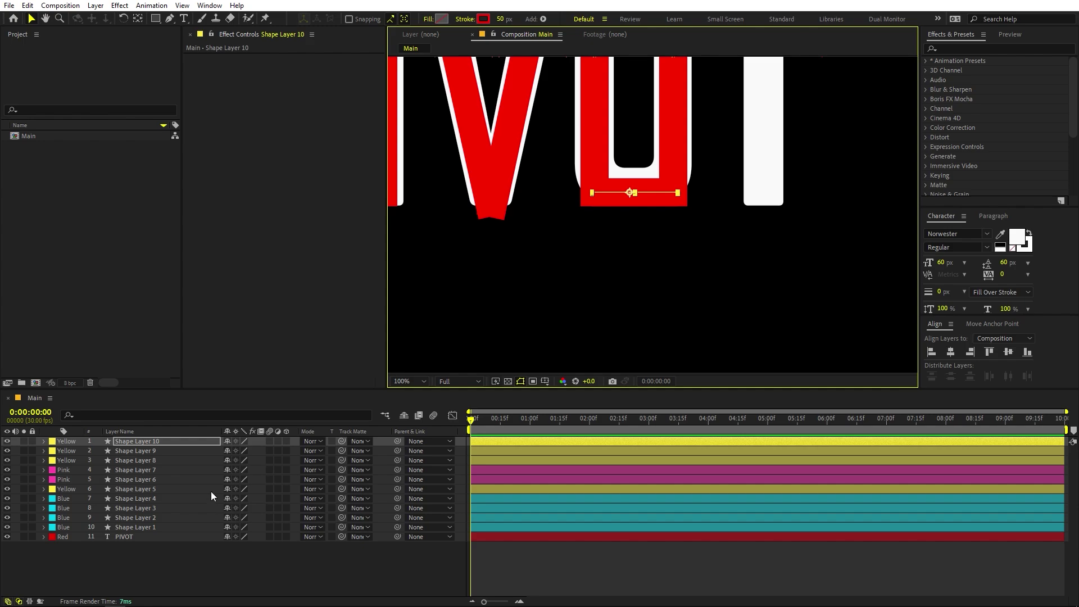
# - Duplicate the O's bottom bar and move the copy straight up to the top of the O
pyautogui.hotkey('ctrl', 'd')
pyautogui.press('h')
pyautogui.moveTo(555, 103); pyautogui.dragTo(569, 265)
pyautogui.press('v')
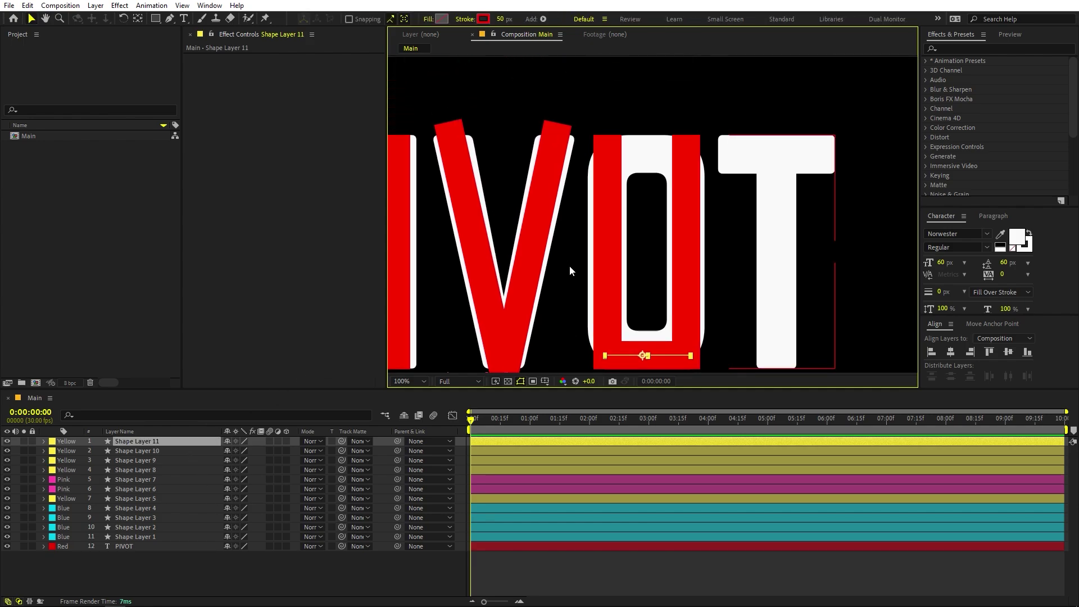
pyautogui.hotkey('shift', 'Up')
pyautogui.hotkey('shift', 'Up')
pyautogui.hotkey('shift', 'Up')
pyautogui.hotkey('shift', 'Up')
pyautogui.hotkey('shift', 'Up')
pyautogui.hotkey('shift', 'Up')
pyautogui.hotkey('shift', 'Up')
pyautogui.hotkey('shift', 'Up')
pyautogui.hotkey('shift', 'Up')
pyautogui.hotkey('shift', 'Up')
pyautogui.hotkey('shift', 'Up')
pyautogui.hotkey('shift', 'Up')
pyautogui.hotkey('shift', 'Up')
pyautogui.hotkey('shift', 'Up')
pyautogui.hotkey('shift', 'Up')
pyautogui.hotkey('shift', 'Up')
pyautogui.hotkey('shift', 'Up')
pyautogui.hotkey('shift', 'Up')
pyautogui.hotkey('shift', 'Up')
pyautogui.hotkey('shift', 'Up')
pyautogui.hotkey('shift', 'Up')
pyautogui.hotkey('shift', 'Up')
pyautogui.hotkey('shift', 'Up')
pyautogui.hotkey('shift', 'Up')
pyautogui.hotkey('shift', 'Up')
pyautogui.hotkey('shift', 'Up')
pyautogui.hotkey('shift', 'Up')
pyautogui.hotkey('shift', 'Up')
pyautogui.hotkey('shift', 'Up')
pyautogui.hotkey('shift', 'Up')
pyautogui.hotkey('shift', 'Up')
pyautogui.hotkey('shift', 'Up')
pyautogui.hotkey('shift', 'Up')
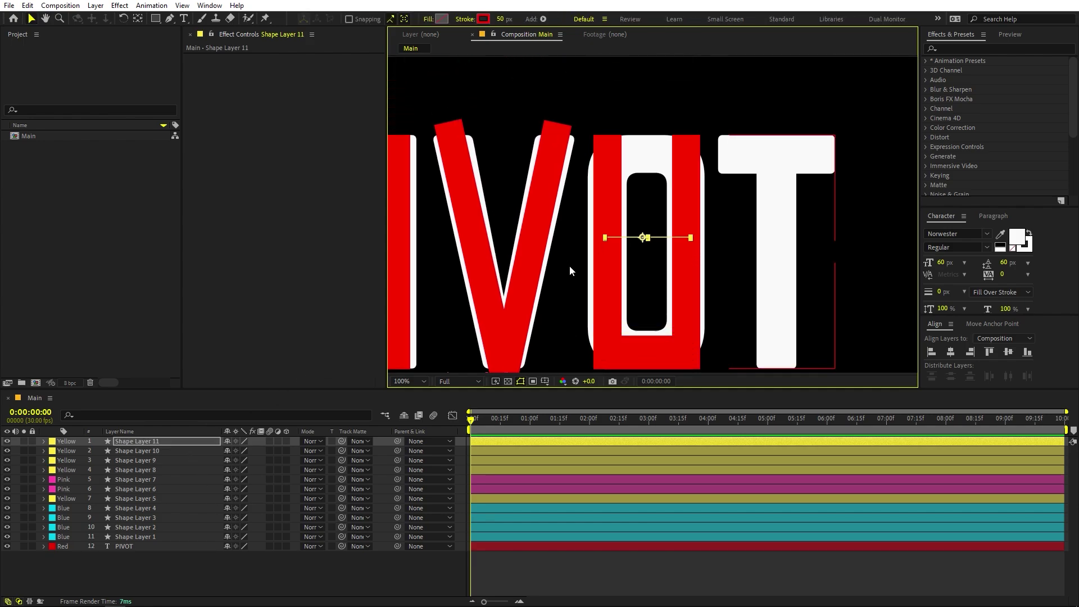
pyautogui.hotkey('shift', 'Up')
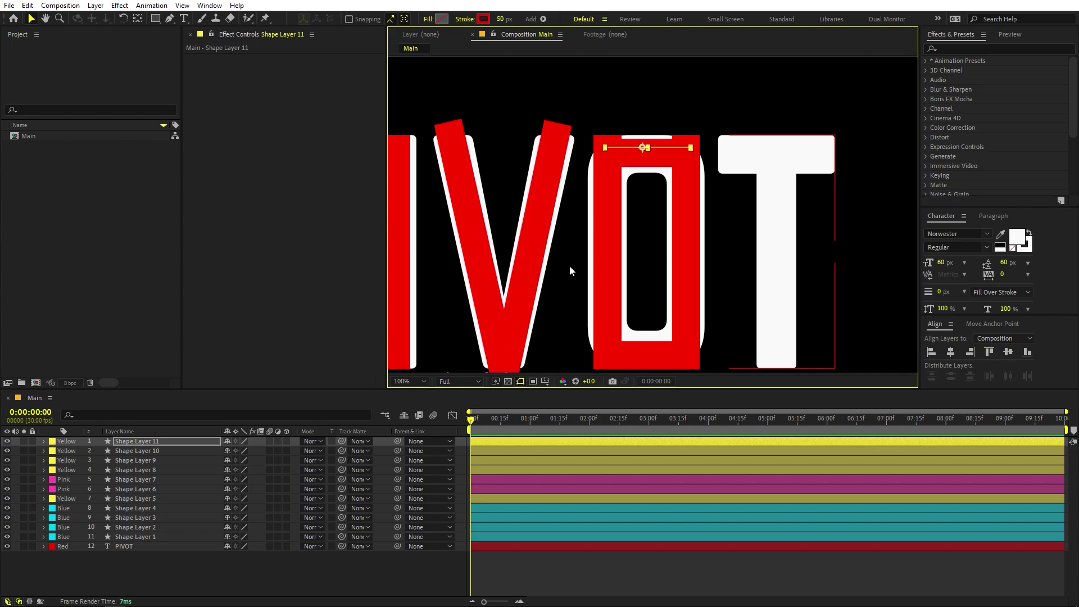
# - Nudge the O's top bar down until its upper edge is flush with the tops of the stems
pyautogui.press('.')
pyautogui.scroll(3, 711, 191)
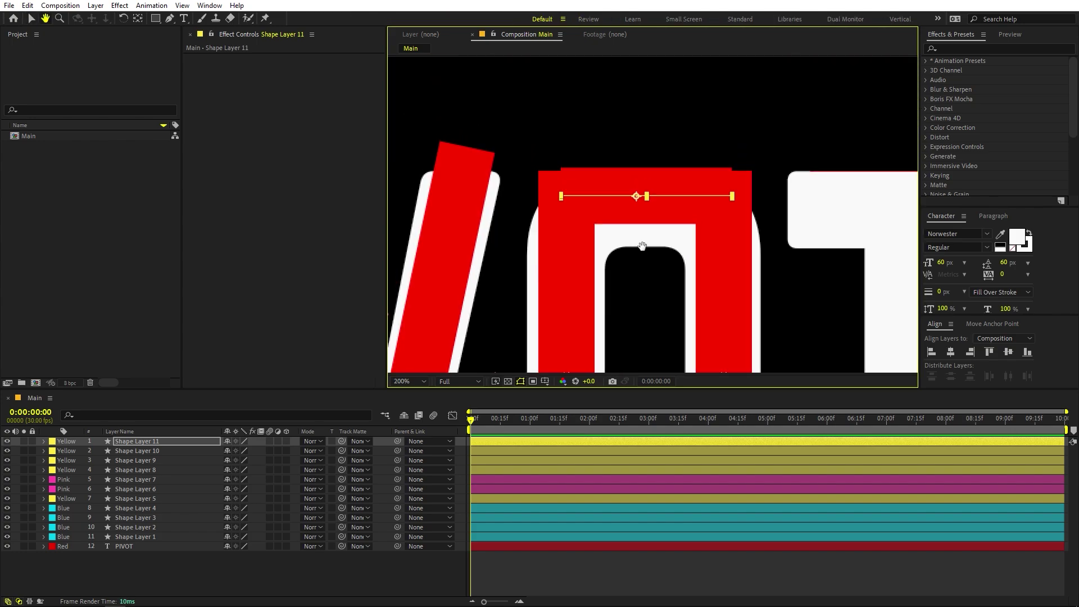
pyautogui.press('.')
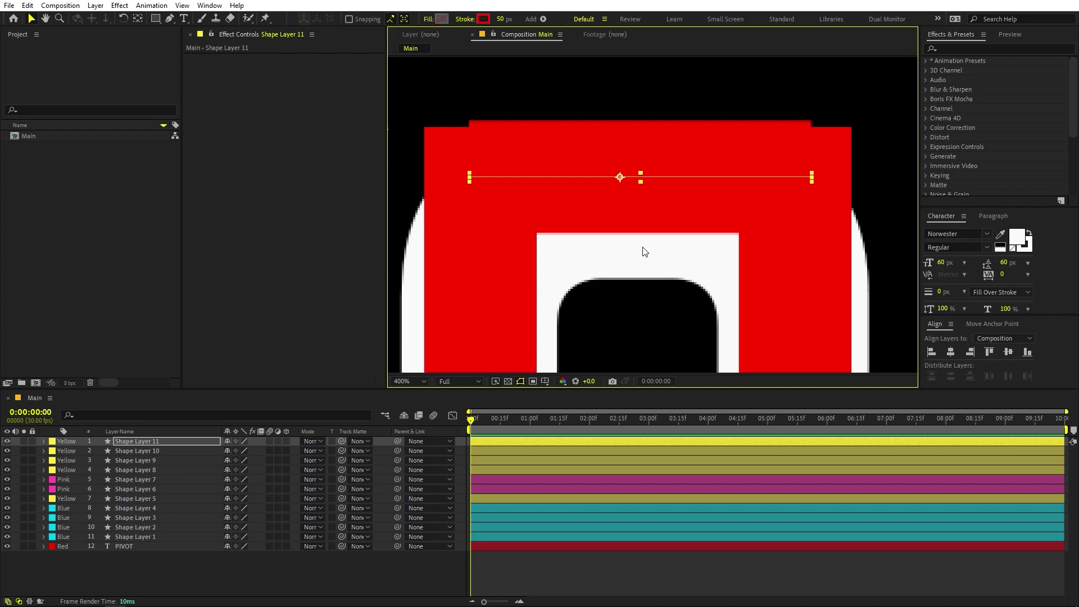
pyautogui.press('Down')
pyautogui.press('Down')
pyautogui.press('Down')
pyautogui.press('Down')
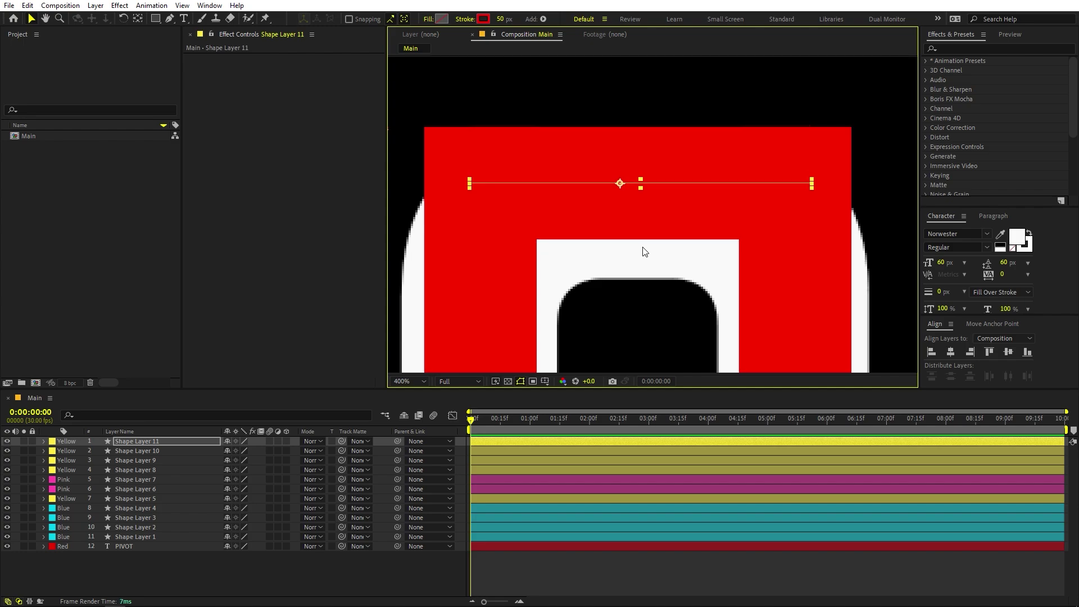
pyautogui.press(',')
pyautogui.press(',')
pyautogui.press(',')
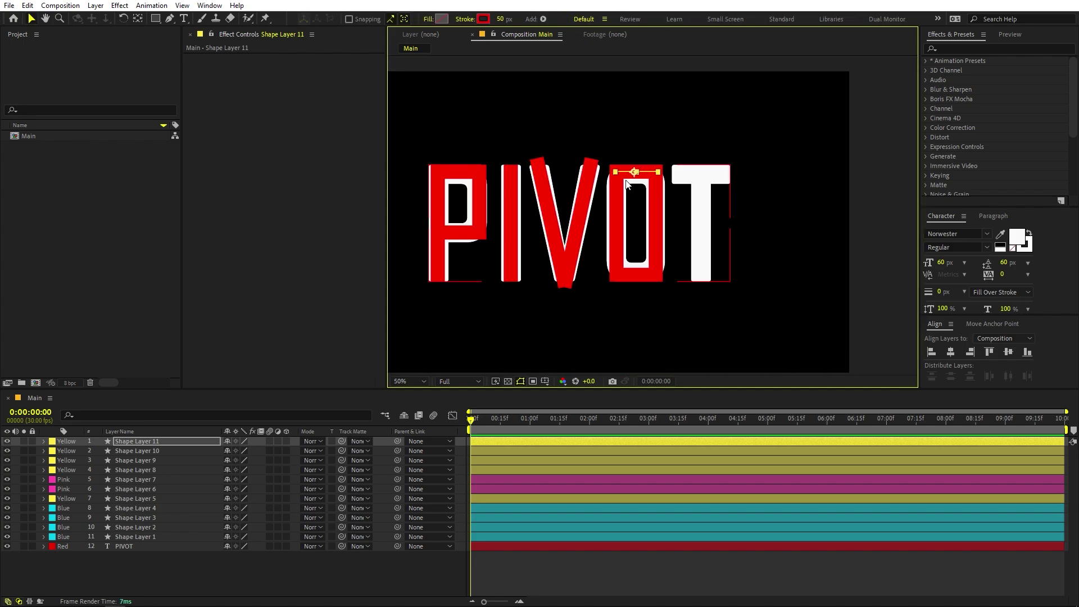
# - Duplicate the O's top bar onto the T's crossbar and set the copy's label to Orange
pyautogui.click(160, 444)
pyautogui.hotkey('ctrl', 'd')
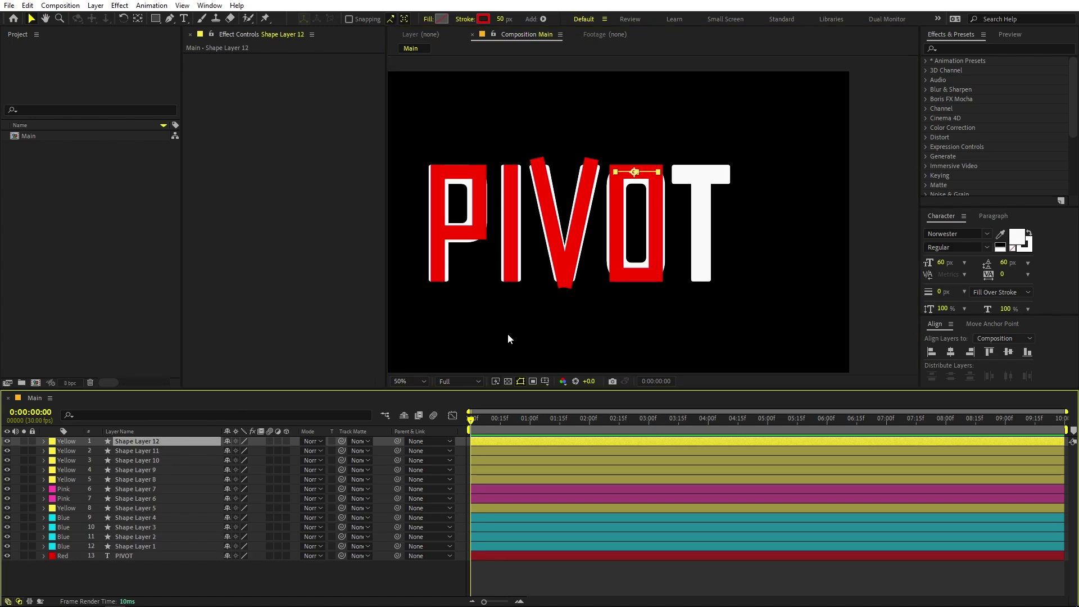
pyautogui.hotkey('shift', 'Right')
pyautogui.hotkey('shift', 'Right')
pyautogui.hotkey('shift', 'Right')
pyautogui.hotkey('shift', 'Right')
pyautogui.hotkey('shift', 'Right')
pyautogui.hotkey('shift', 'Right')
pyautogui.hotkey('shift', 'Right')
pyautogui.hotkey('shift', 'Right')
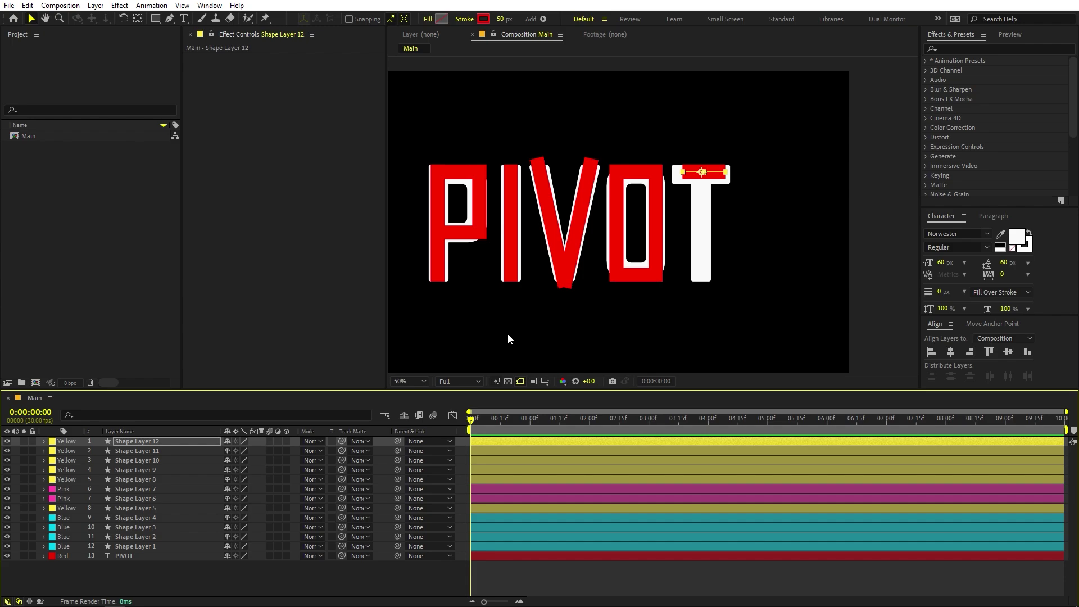
pyautogui.hotkey('shift', 'Left')
pyautogui.hotkey('shift', 'Right')
pyautogui.hotkey('ctrl', 'shift', 'a')
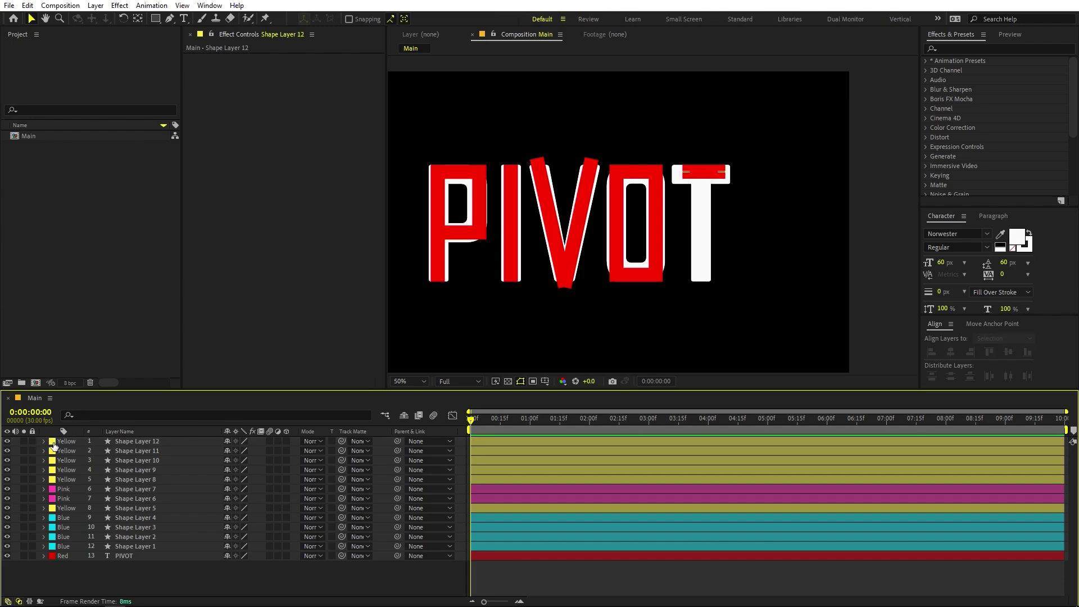
pyautogui.click(54, 446)
pyautogui.click(93, 356)
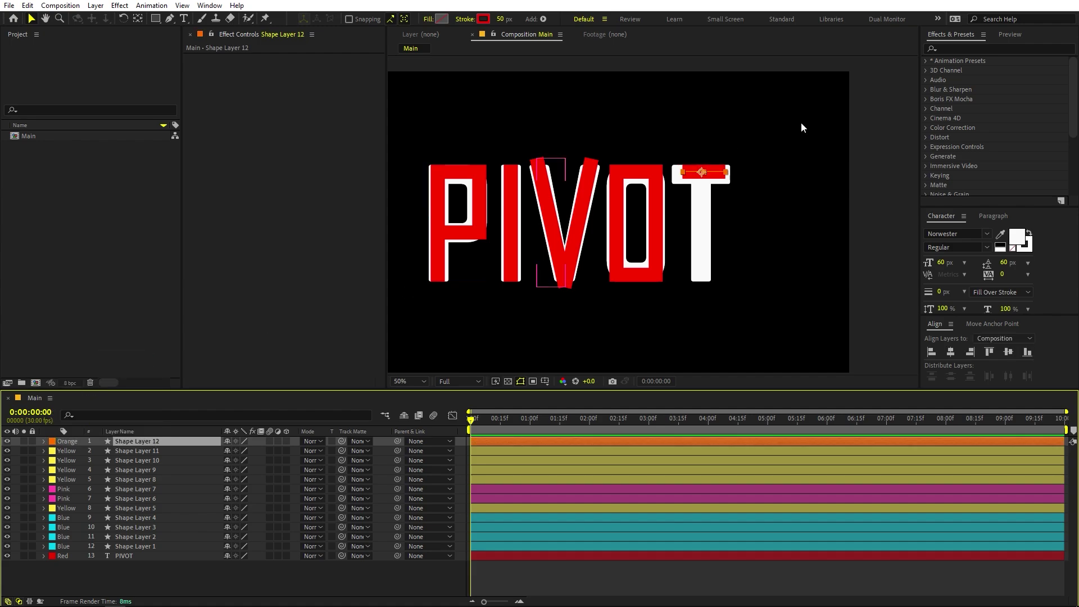
# - Extend both endpoints of the T's crossbar line with the Pen tool to the outer edges of the T
pyautogui.scroll(2, 800, 122)
pyautogui.press('h')
pyautogui.moveTo(829, 91); pyautogui.dragTo(660, 269)
pyautogui.moveTo(732, 229); pyautogui.dragTo(666, 195)
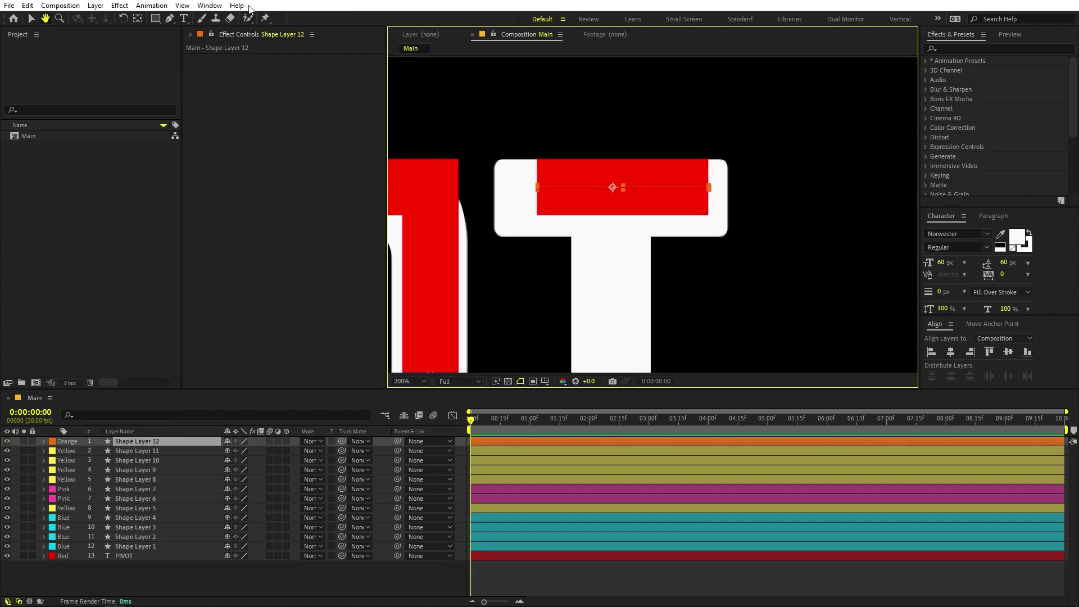
pyautogui.click(169, 18)
pyautogui.moveTo(538, 189); pyautogui.dragTo(494, 190)
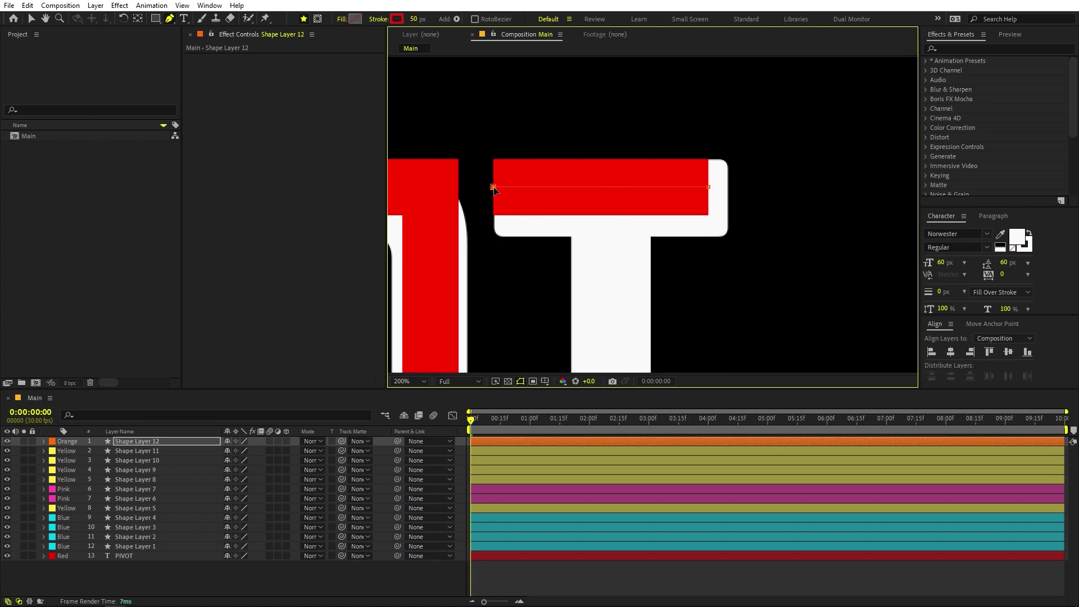
pyautogui.click(164, 438)
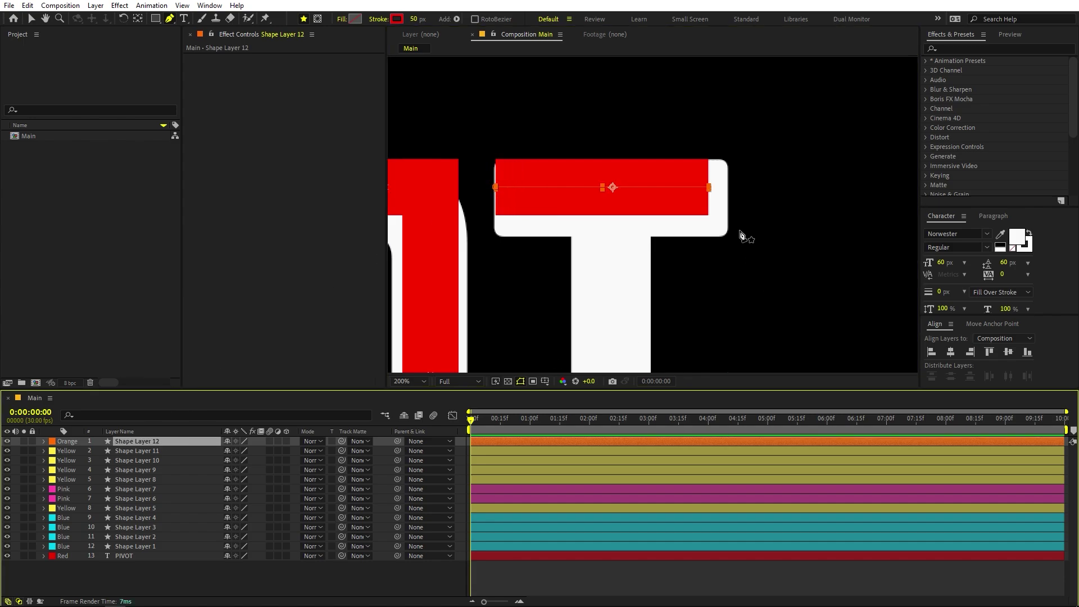
pyautogui.moveTo(710, 189); pyautogui.dragTo(727, 189)
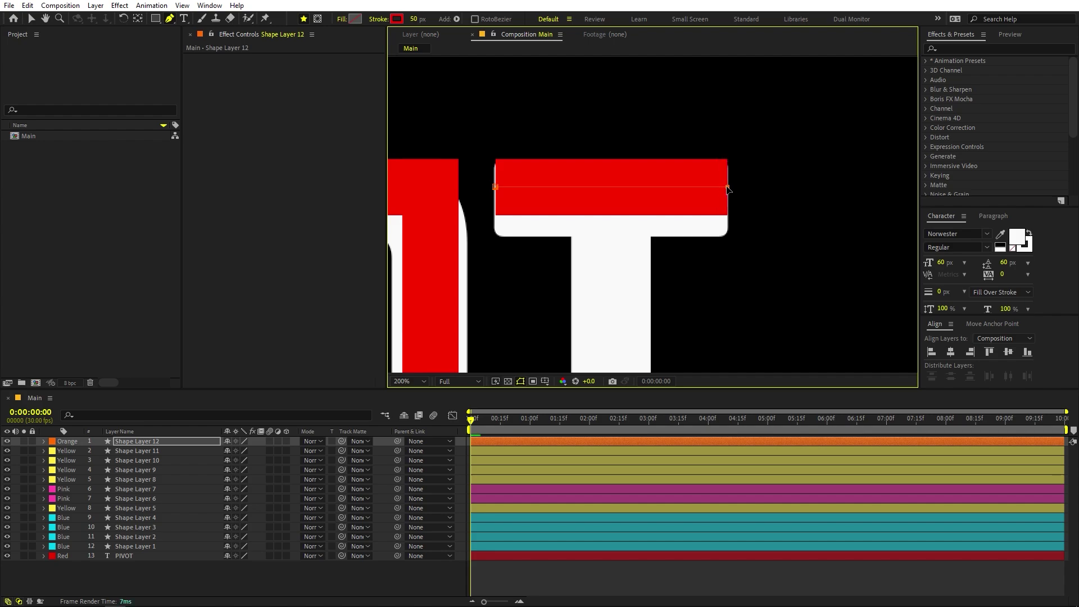
pyautogui.press(',')
# - Duplicate the O's right stem layer, place the copy directly below Shape Layer 12, and label it Orange
pyautogui.click(158, 470)
pyautogui.hotkey('ctrl', 'd')
pyautogui.moveTo(158, 468); pyautogui.dragTo(158, 449)
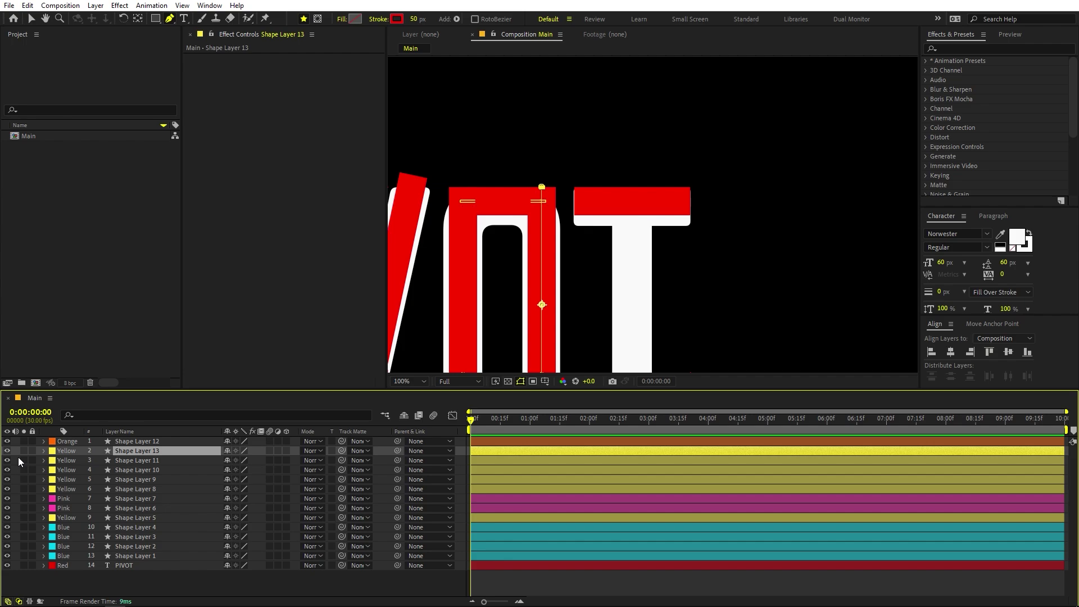
pyautogui.click(50, 450)
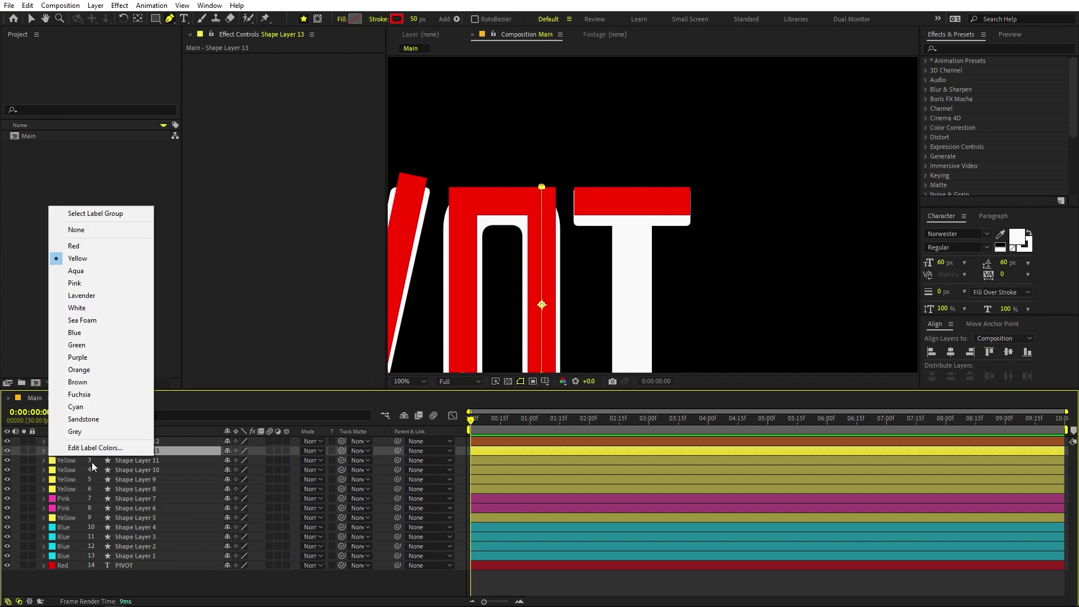
pyautogui.click(86, 363)
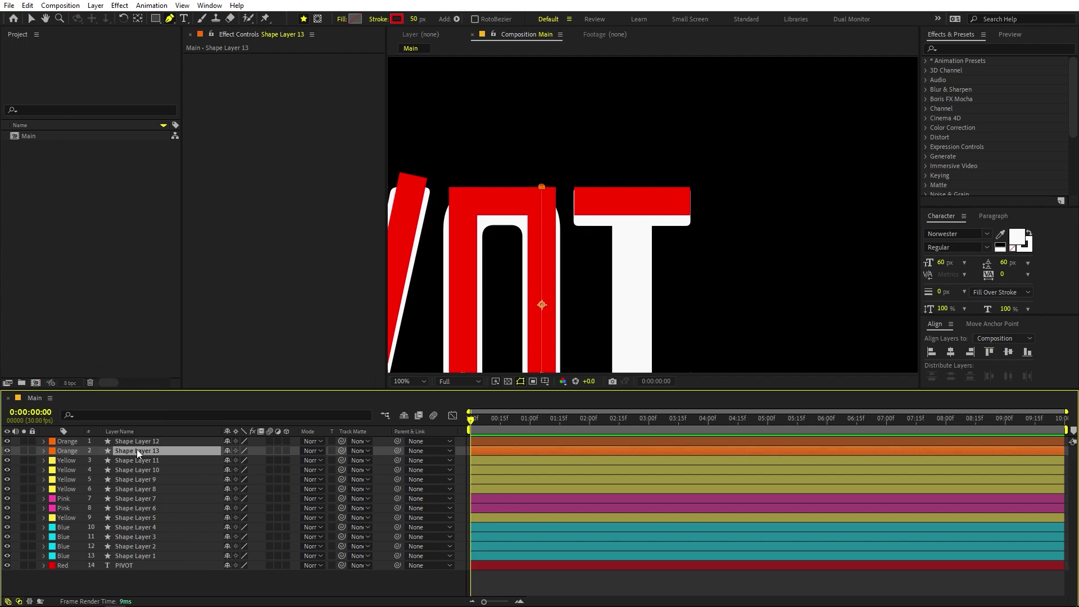
# - Move the copied vertical line right and centre it on the stem of the T
pyautogui.hotkey('shift', 'Right')
pyautogui.hotkey('shift', 'Right')
pyautogui.hotkey('shift', 'Right')
pyautogui.hotkey('shift', 'Right')
pyautogui.hotkey('shift', 'Right')
pyautogui.hotkey('shift', 'Right')
pyautogui.hotkey('shift', 'Right')
pyautogui.hotkey('shift', 'Right')
pyautogui.hotkey('shift', 'Right')
pyautogui.hotkey('shift', 'Right')
pyautogui.hotkey('shift', 'Right')
pyautogui.hotkey('shift', 'Right')
pyautogui.hotkey('shift', 'Right')
pyautogui.hotkey('shift', 'Right')
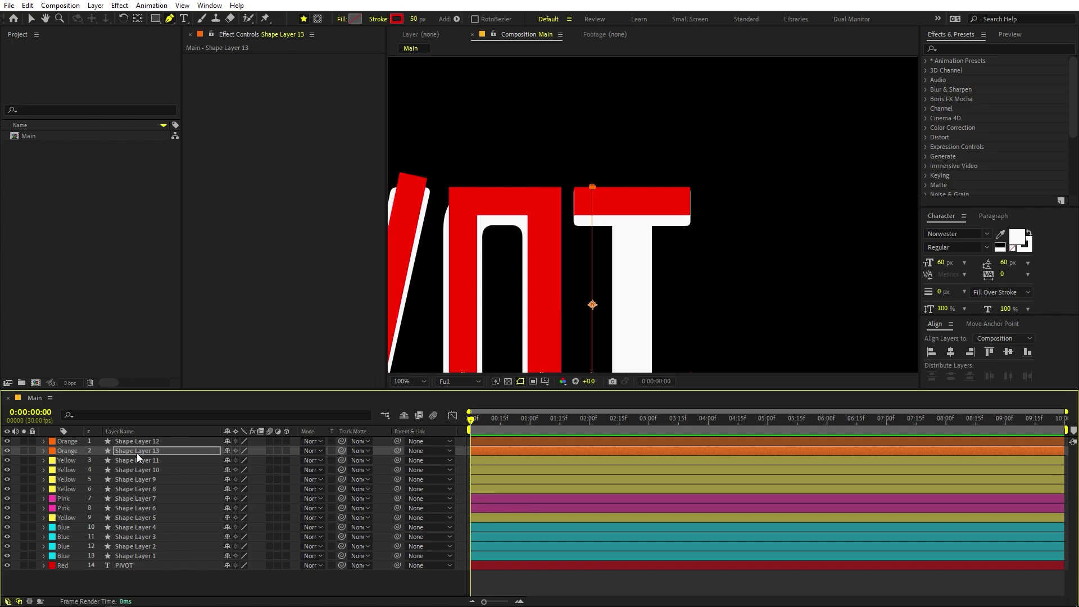
pyautogui.hotkey('shift', 'Right')
pyautogui.hotkey('shift', 'Right')
pyautogui.hotkey('shift', 'Right')
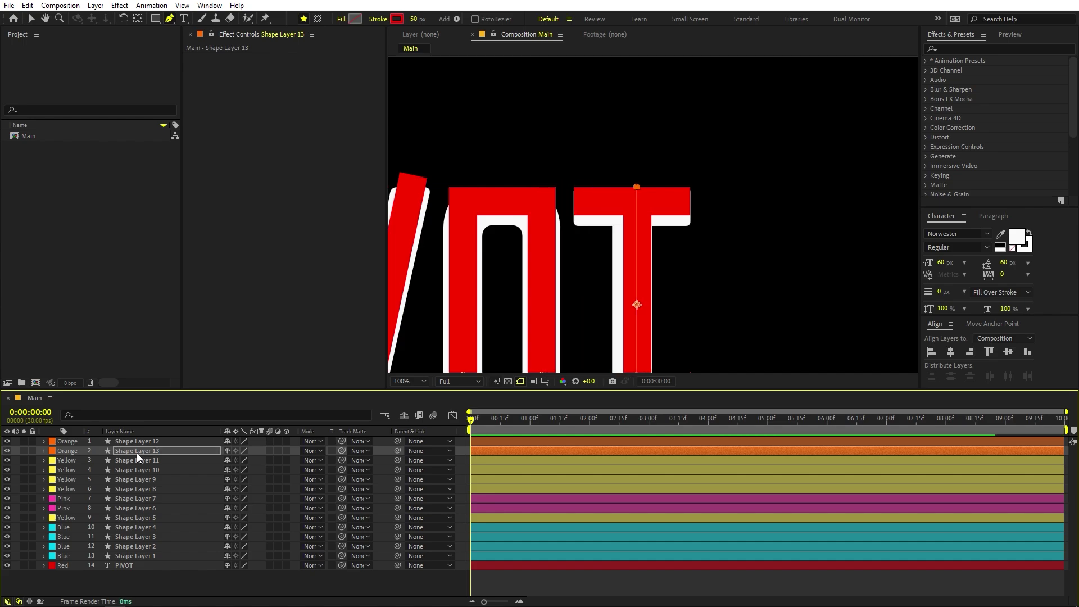
pyautogui.press('Left')
pyautogui.press('Left')
pyautogui.press('Left')
pyautogui.press('Left')
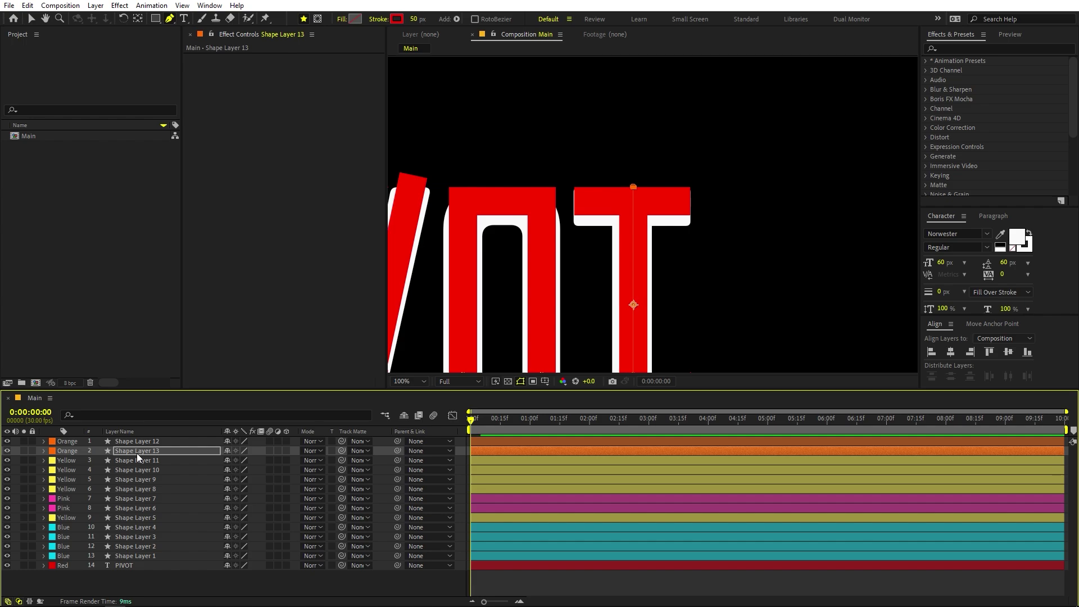
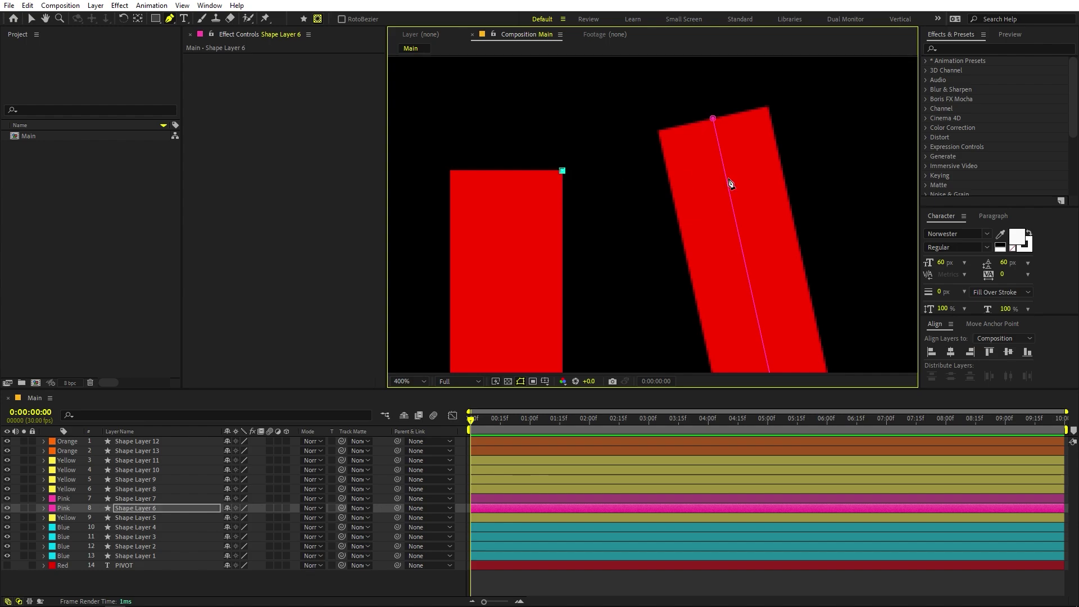
# - Continue the mask on Shape Layer 6 with points at the V's right arm, level with the letter tops, and the O's bottom-left corner
pyautogui.scroll(-1, 732, 184)
pyautogui.moveTo(900, 121); pyautogui.dragTo(758, 134)
pyautogui.press('g')
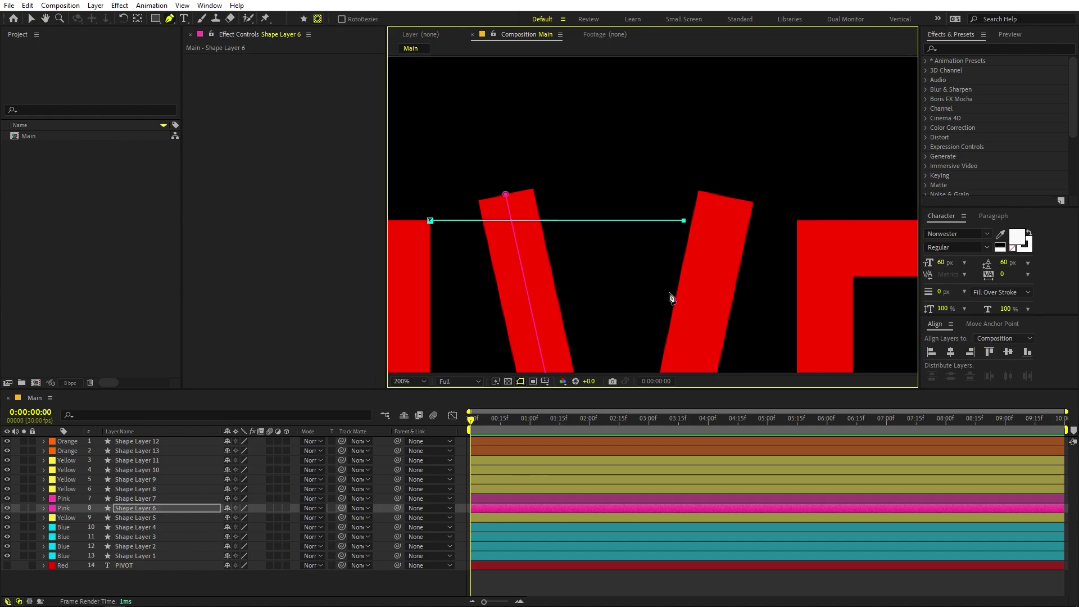
pyautogui.press('space')
pyautogui.moveTo(731, 354); pyautogui.dragTo(743, 90)
pyautogui.moveTo(783, 372); pyautogui.dragTo(793, 222)
pyautogui.moveTo(780, 261)
pyautogui.mouseDown()
pyautogui.moveTo(786, 240)
pyautogui.moveTo(828, 271)
pyautogui.mouseUp()
pyautogui.press('g')
pyautogui.scroll(1, 827, 252)
pyautogui.press('space')
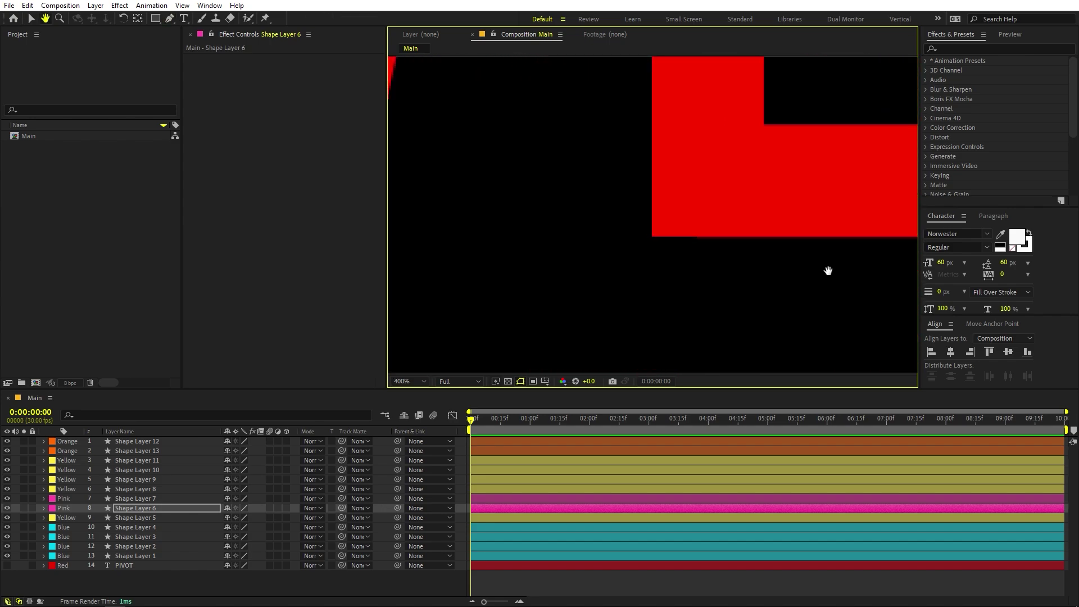
pyautogui.scroll(-1, 787, 265)
pyautogui.press('space')
pyautogui.moveTo(621, 246); pyautogui.dragTo(633, 265)
pyautogui.scroll(2, 680, 253)
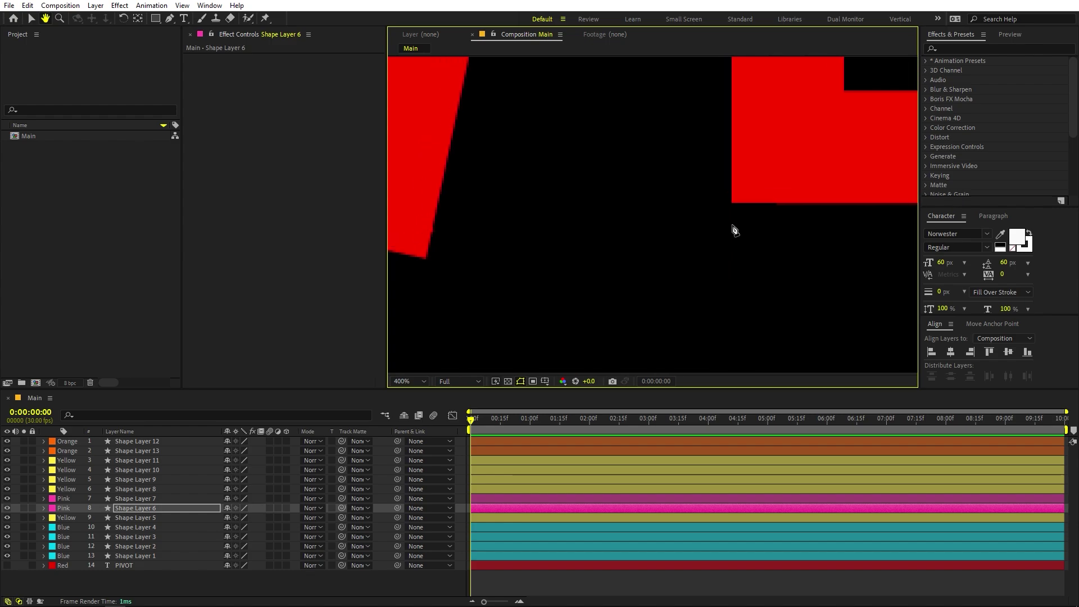
pyautogui.press('g')
pyautogui.click(731, 203)
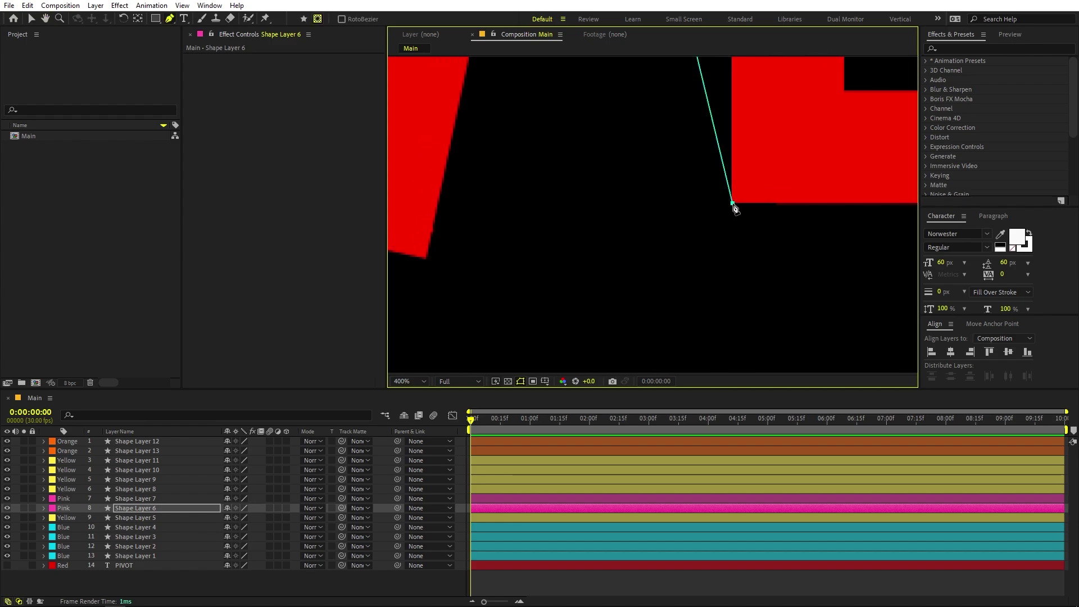
# - Add a mask point at the I's bottom-right corner and close the Shape Layer 6 mask at its first point
pyautogui.scroll(-1, 643, 237)
pyautogui.moveTo(615, 224); pyautogui.dragTo(655, 258)
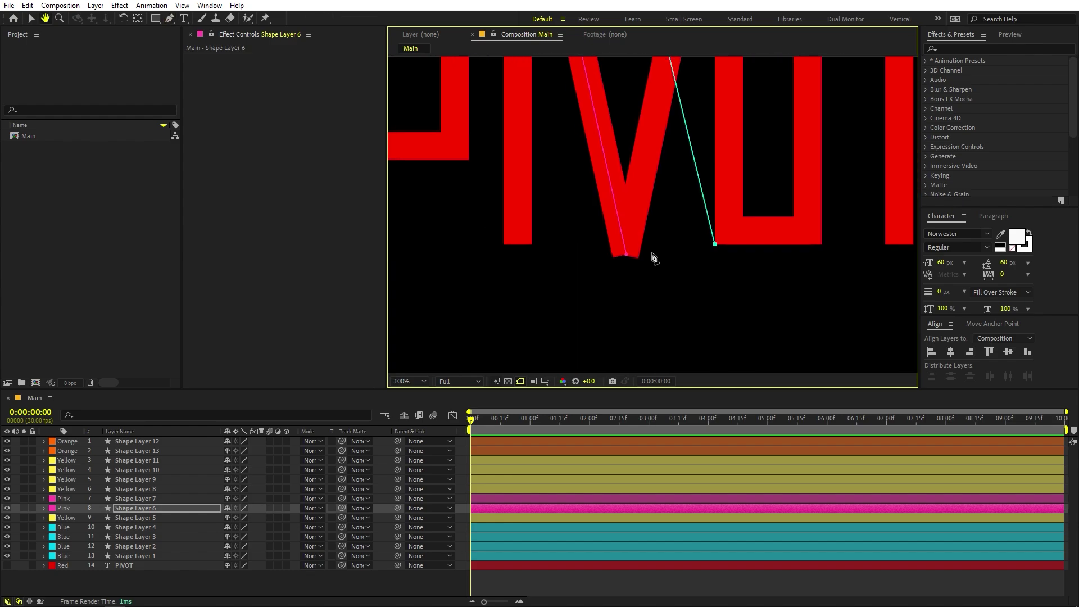
pyautogui.click(532, 245)
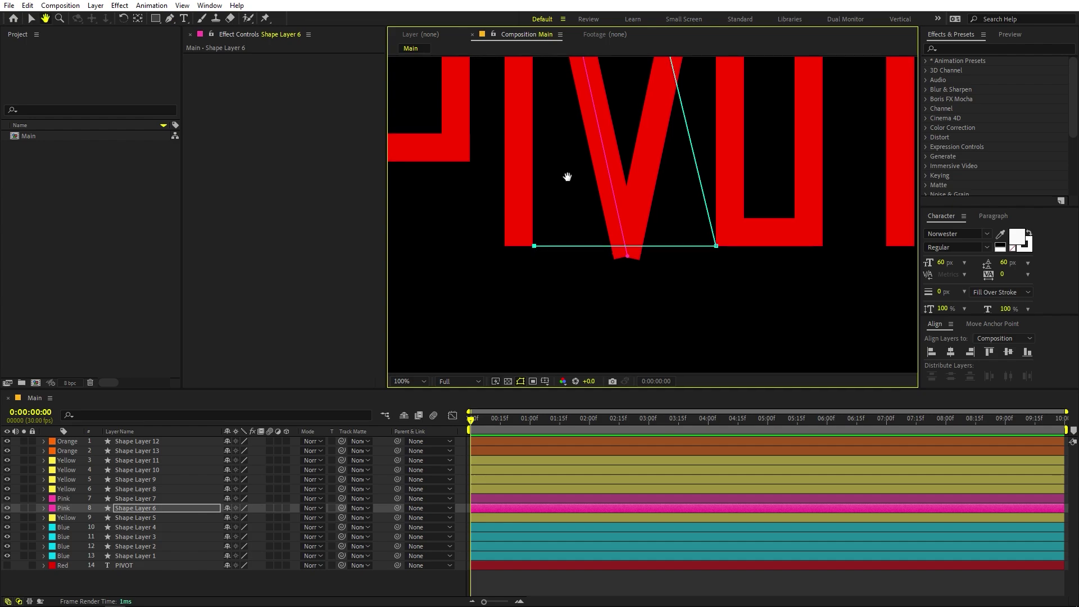
pyautogui.moveTo(566, 176); pyautogui.dragTo(602, 282)
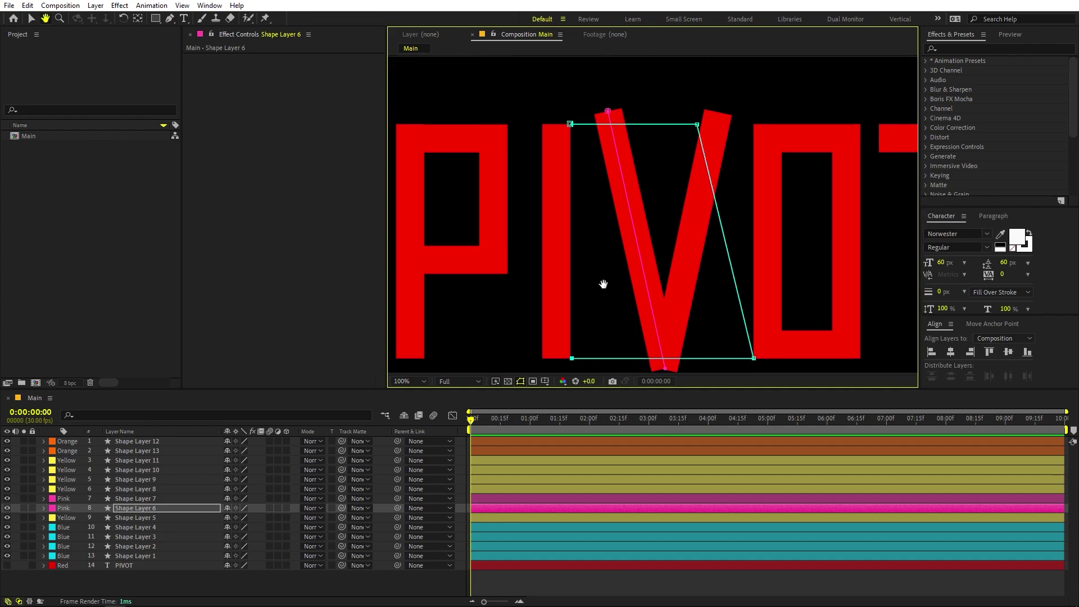
pyautogui.click(570, 125)
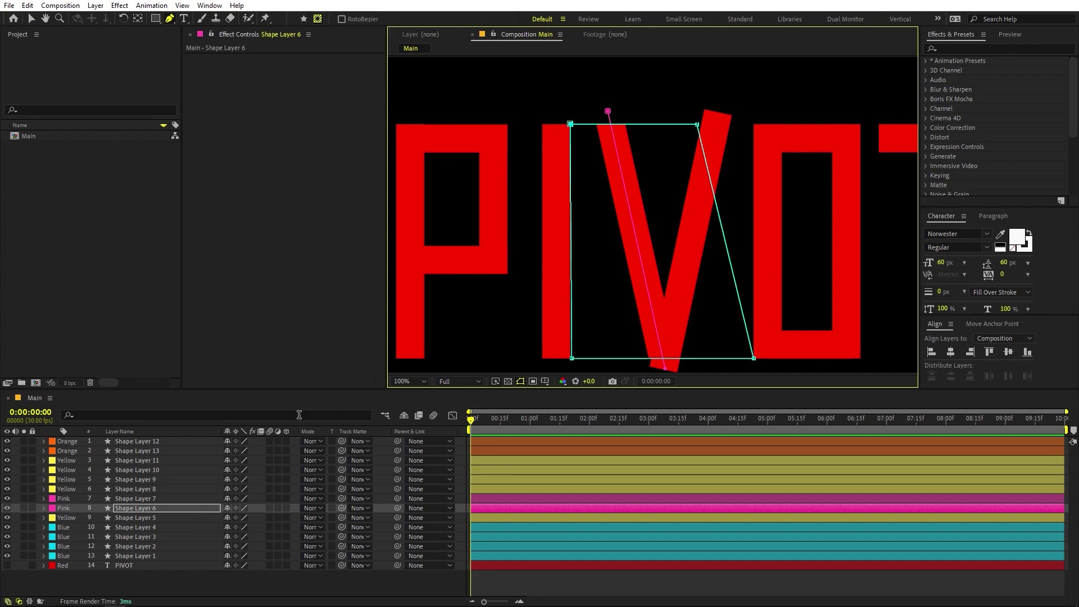
# - Start a mask on Shape Layer 7 with points at the O's top-left corner and the top inner corner of the V's left arm
pyautogui.click(148, 500)
pyautogui.scroll(1, 685, 210)
pyautogui.moveTo(741, 136); pyautogui.dragTo(670, 303)
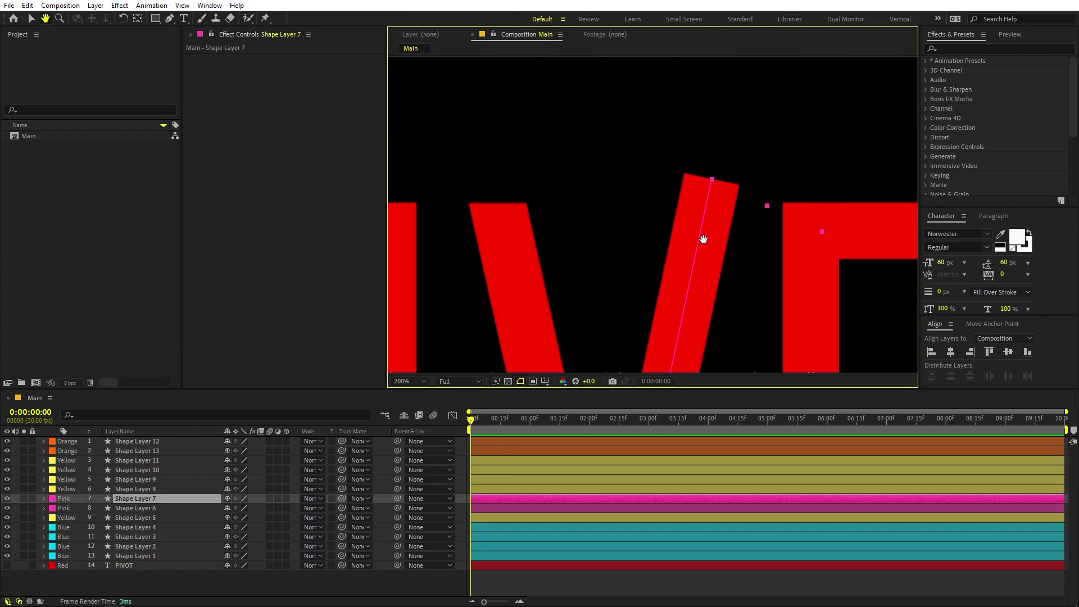
pyautogui.scroll(1, 736, 221)
pyautogui.moveTo(730, 221); pyautogui.dragTo(662, 239)
pyautogui.press('g')
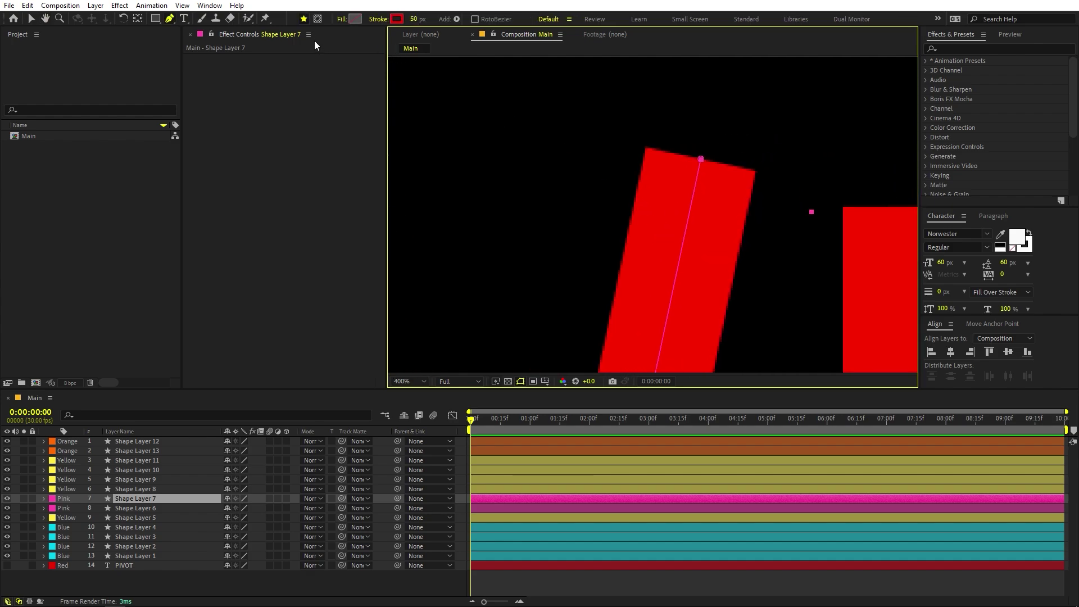
pyautogui.click(317, 20)
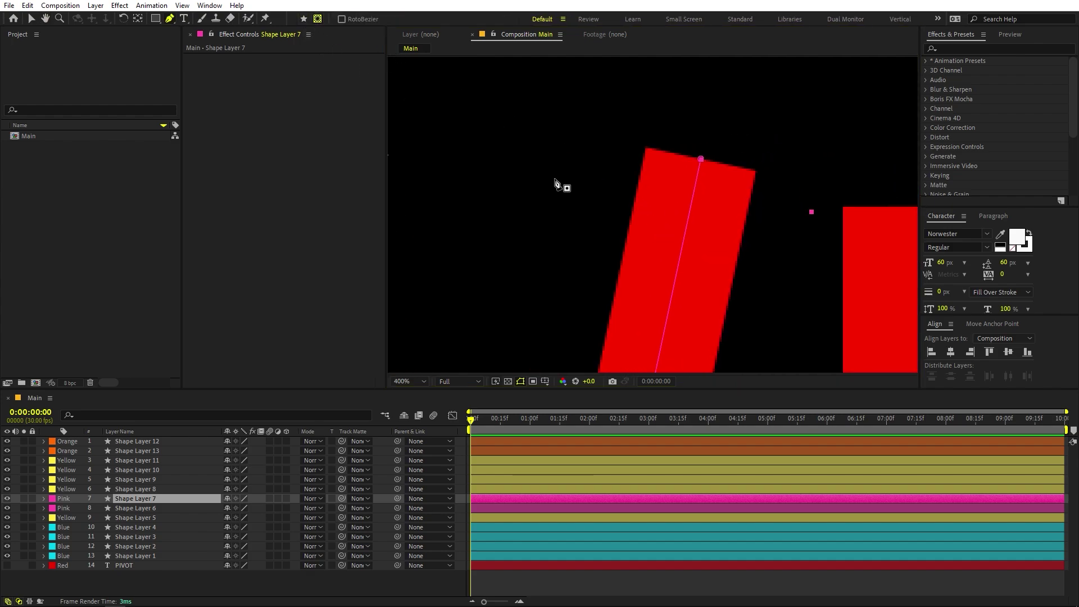
pyautogui.click(843, 207)
pyautogui.scroll(-4, 843, 214)
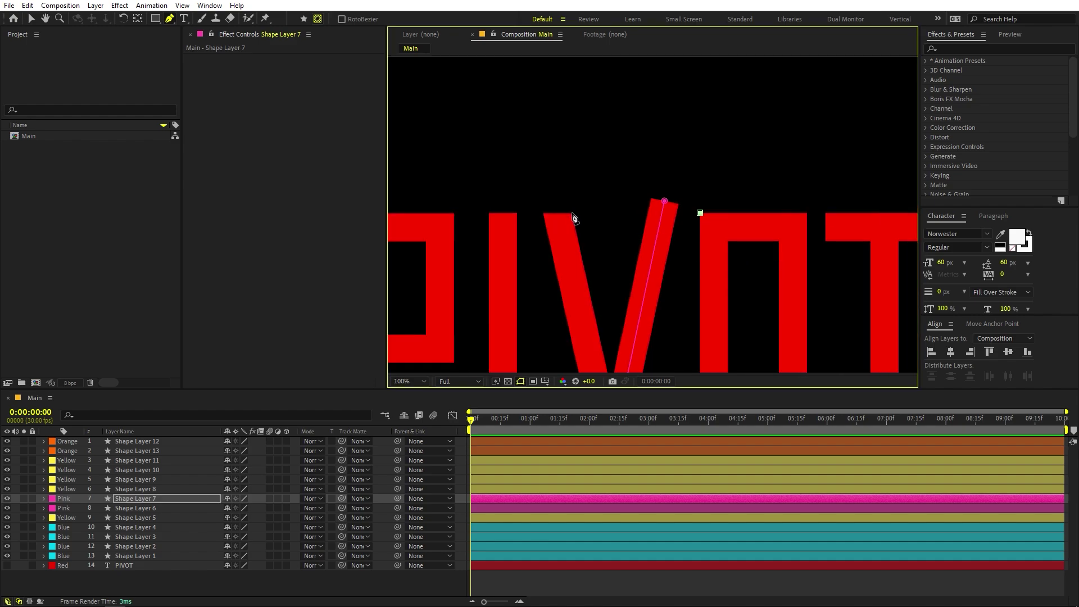
pyautogui.click(572, 214)
# - Extend the Shape Layer 7 mask through the I's bottom-right and the O's bottom-left corners, close it at its first point, and deselect the layer
pyautogui.moveTo(788, 314); pyautogui.dragTo(820, 156)
pyautogui.scroll(1, 649, 264)
pyautogui.moveTo(539, 277); pyautogui.dragTo(602, 282)
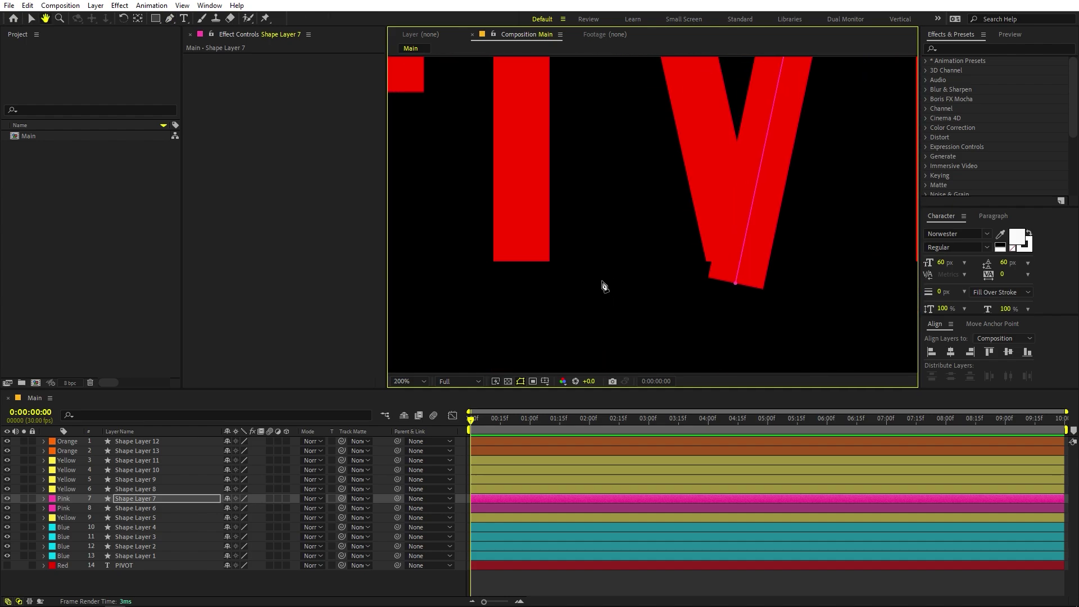
pyautogui.press('g')
pyautogui.click(550, 261)
pyautogui.press(',')
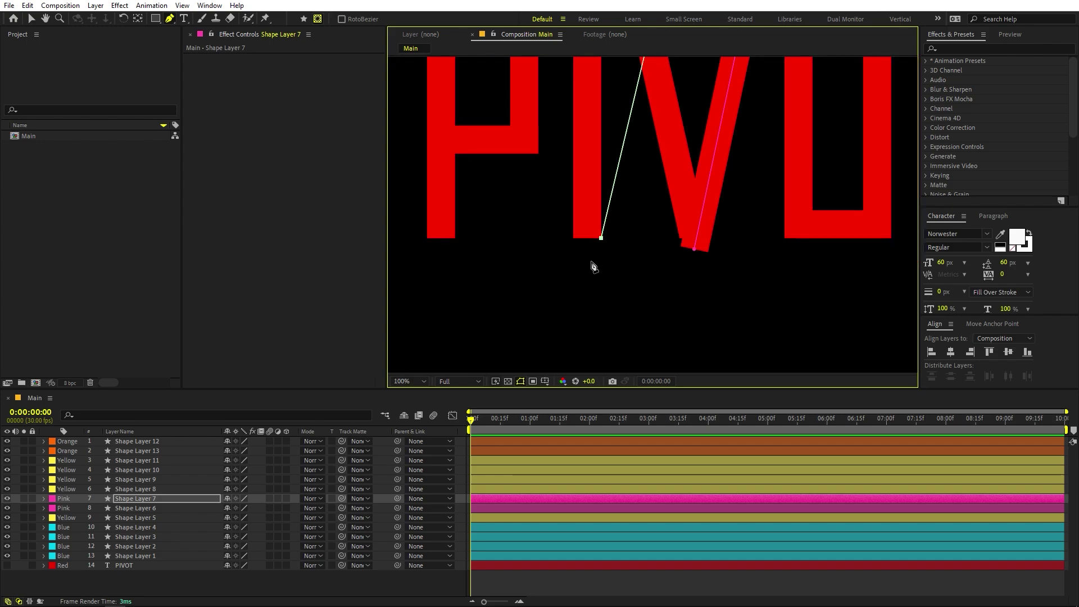
pyautogui.click(786, 238)
pyautogui.moveTo(805, 168); pyautogui.dragTo(785, 338)
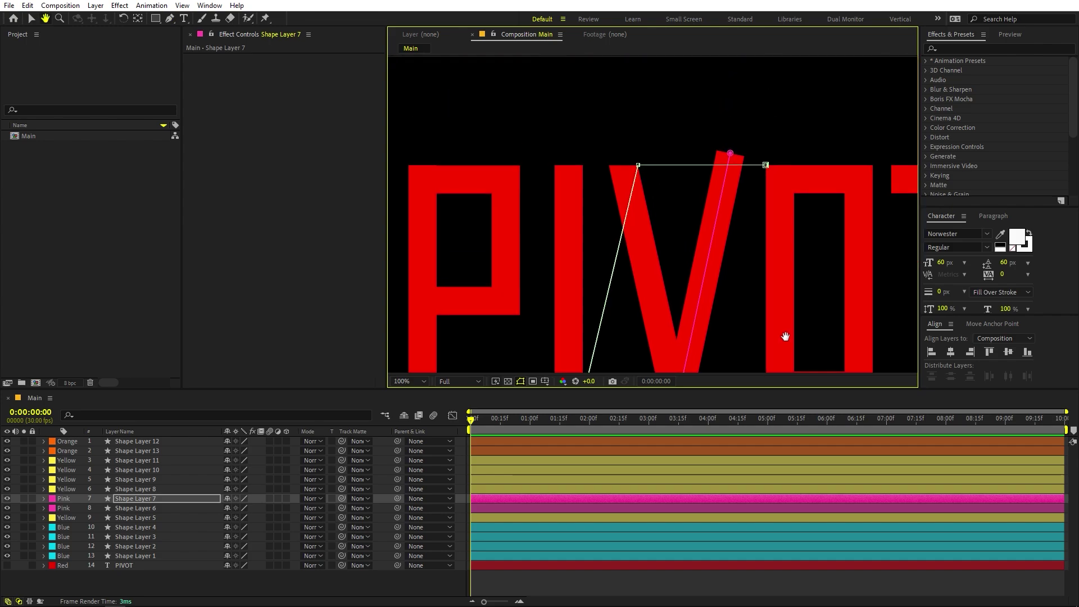
pyautogui.click(766, 170)
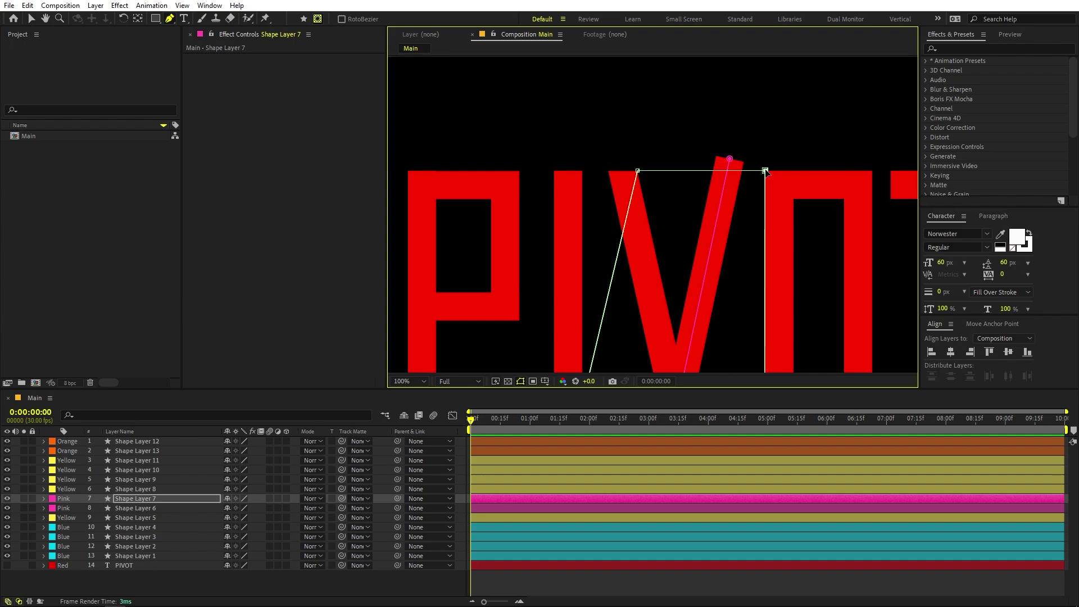
pyautogui.click(576, 576)
# - Set the composition view's magnification to Fit up to 100%
pyautogui.scroll(-2, 710, 284)
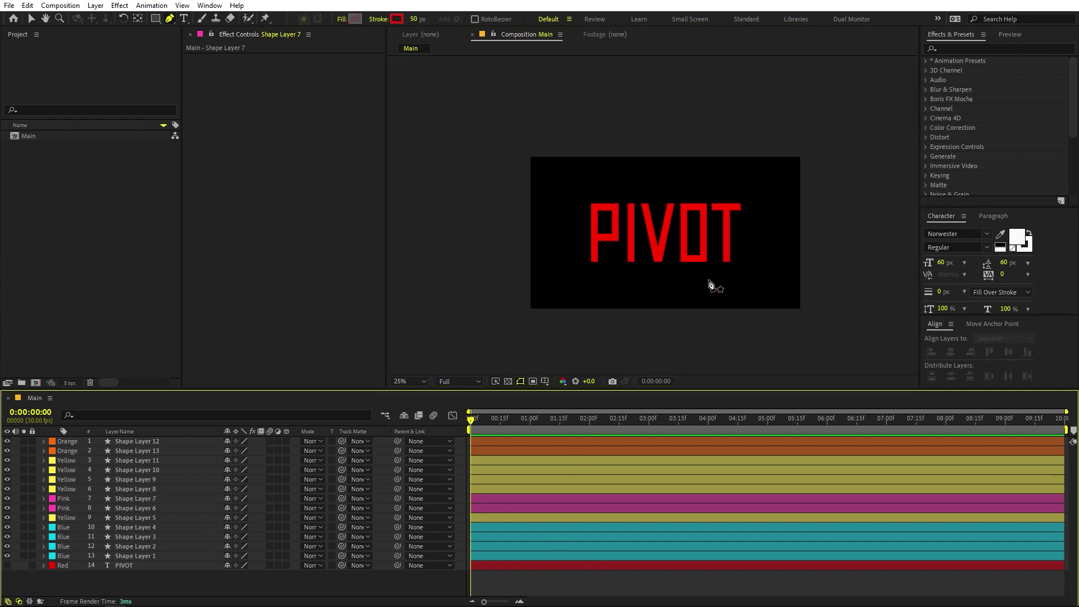
pyautogui.scroll(1, 709, 284)
pyautogui.click(406, 381)
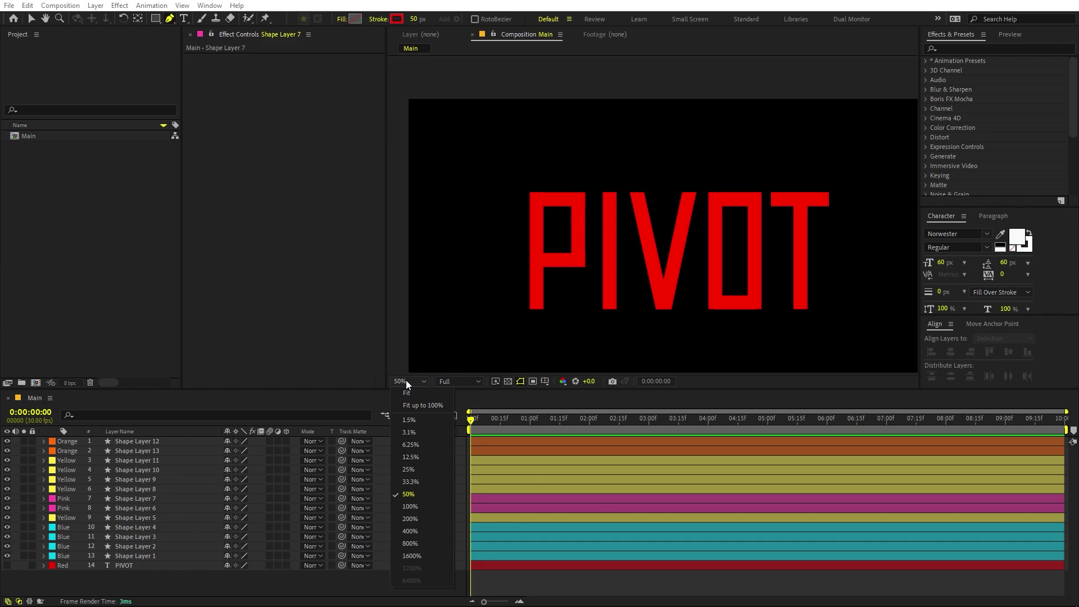
pyautogui.click(422, 407)
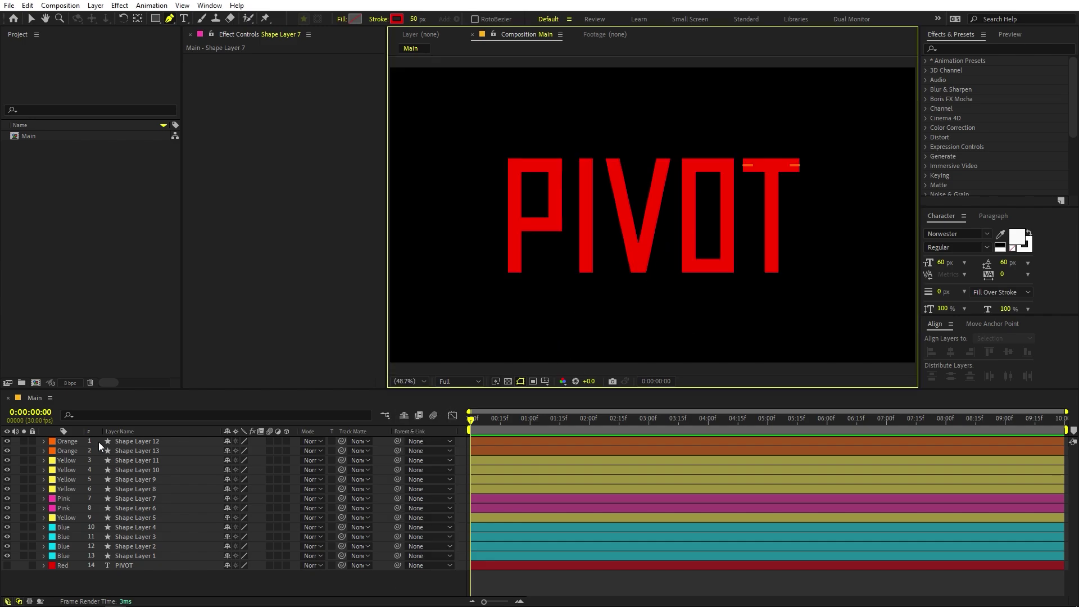
# - Try a stroke width of 62 px on all the shape layers
pyautogui.click(128, 442)
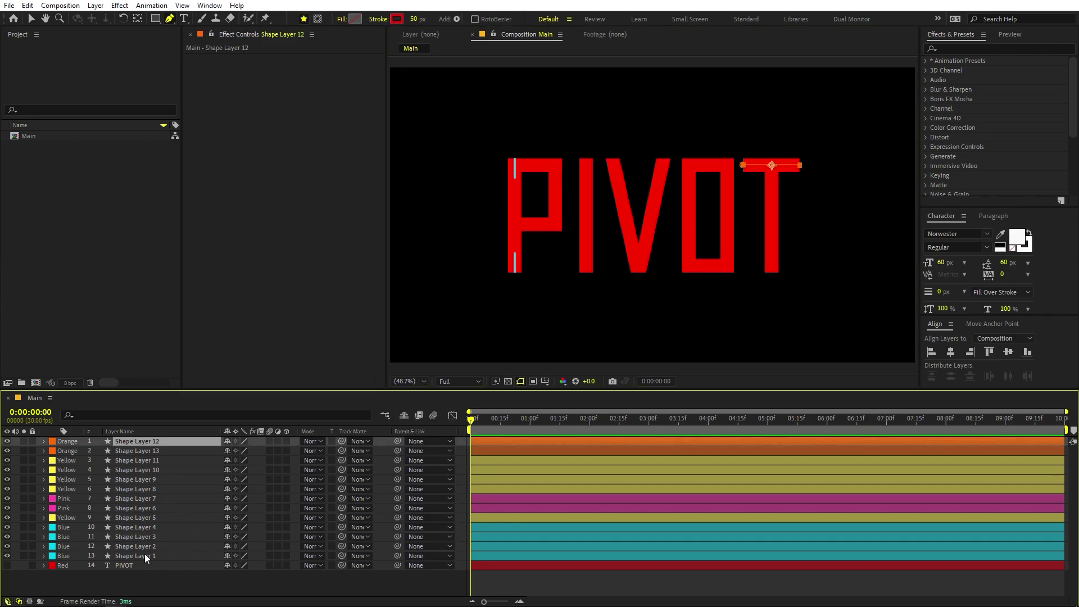
pyautogui.keyDown('shift'); pyautogui.click(144, 554); pyautogui.keyUp('shift')
pyautogui.moveTo(414, 19); pyautogui.dragTo(424, 20)
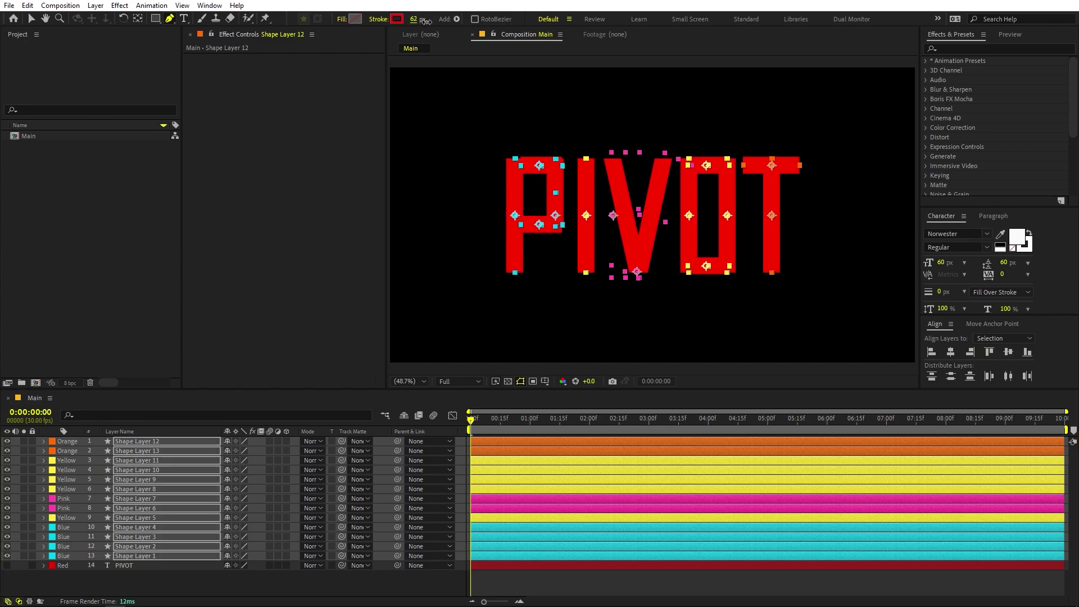
pyautogui.click(719, 574)
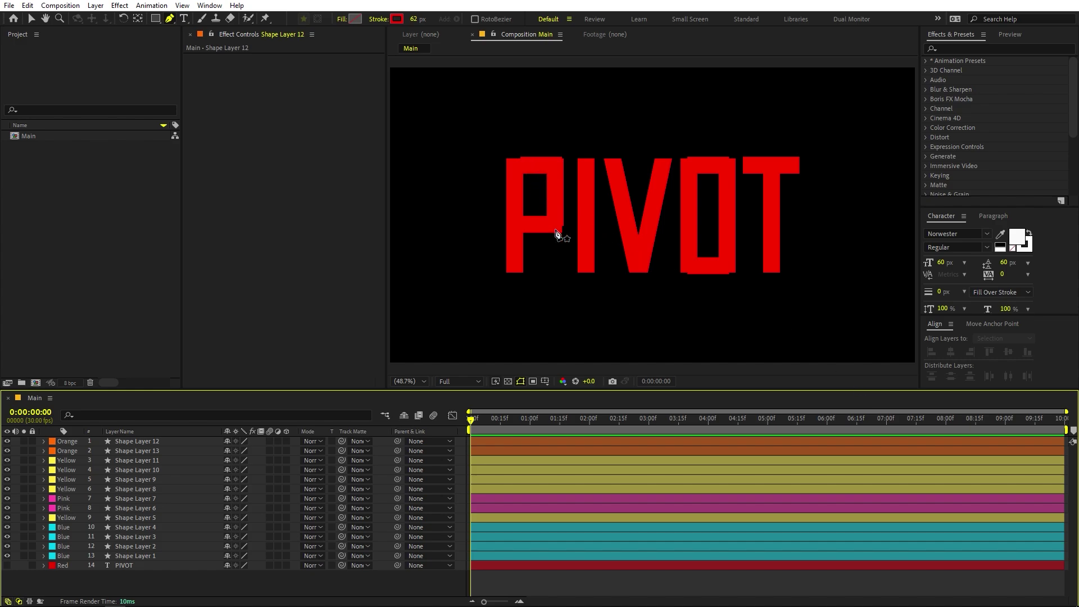
pyautogui.hotkey('ctrl', 'a')
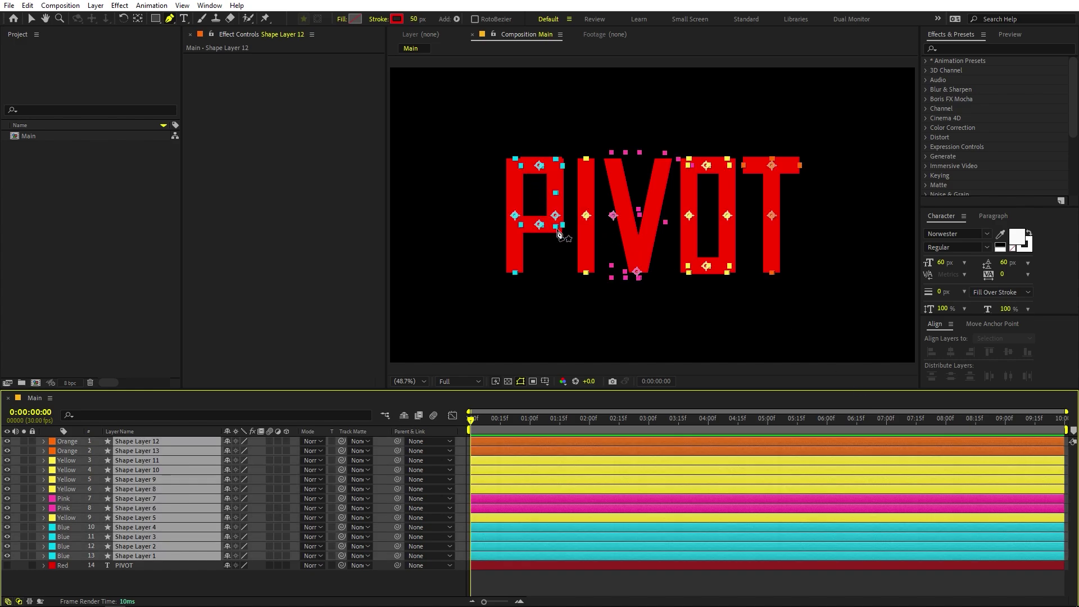
pyautogui.hotkey('ctrl', 'shift', 'a')
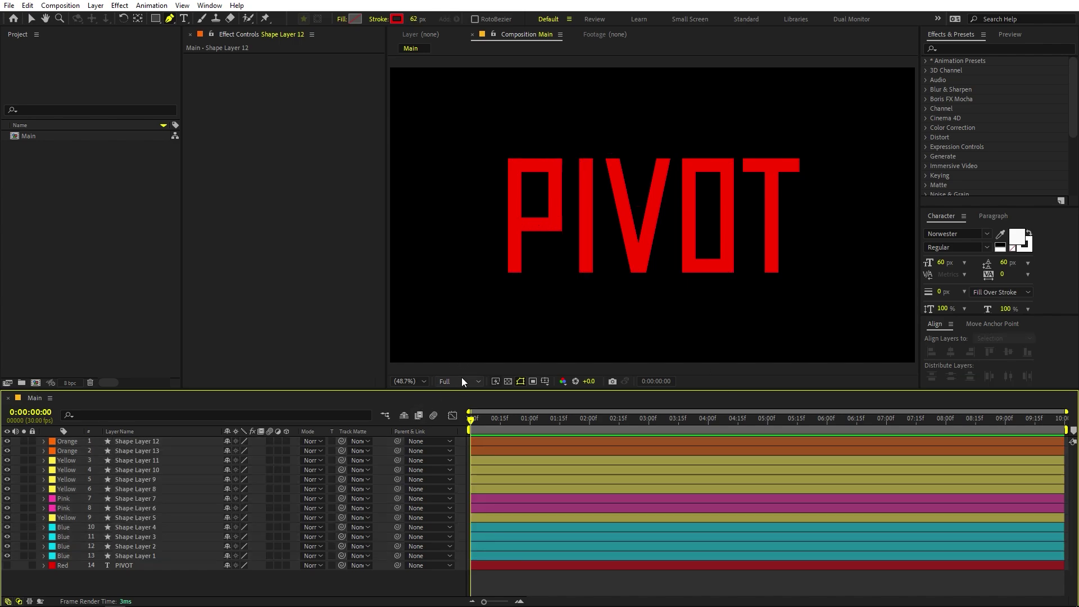
# - Select all shape layers with the Selection tool, leaving out the PIVOT text layer, and reveal their Position properties
pyautogui.click(35, 18)
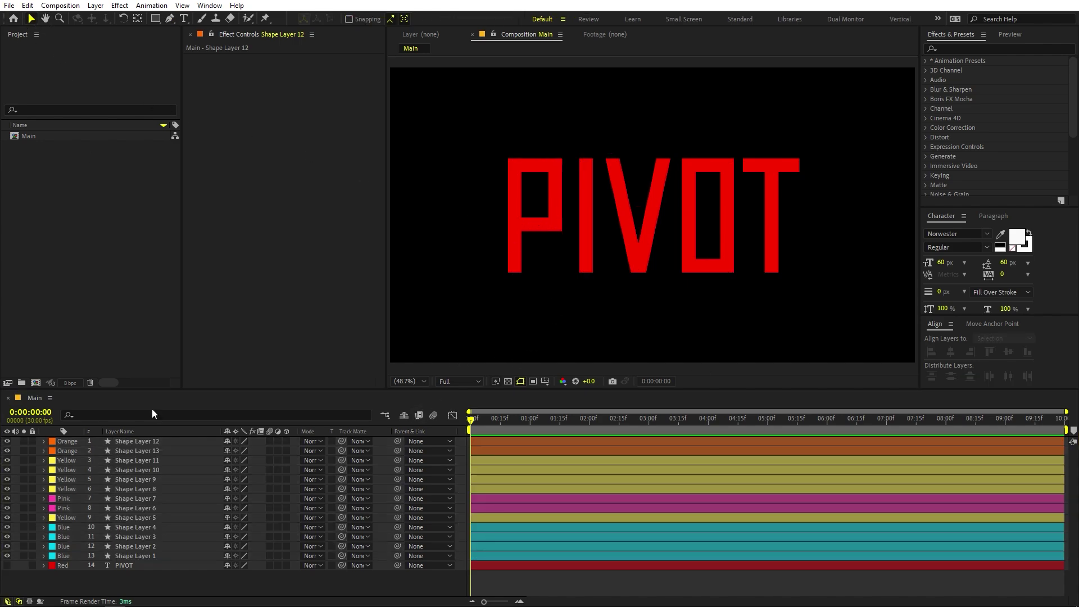
pyautogui.click(136, 554)
pyautogui.keyDown('shift'); pyautogui.click(146, 443); pyautogui.keyUp('shift')
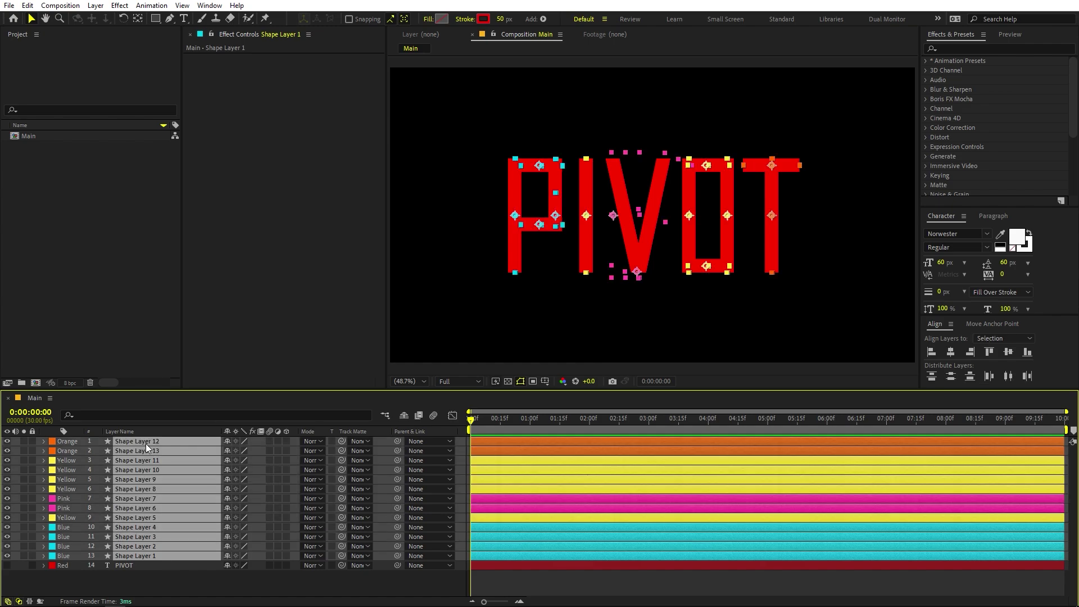
pyautogui.press('p')
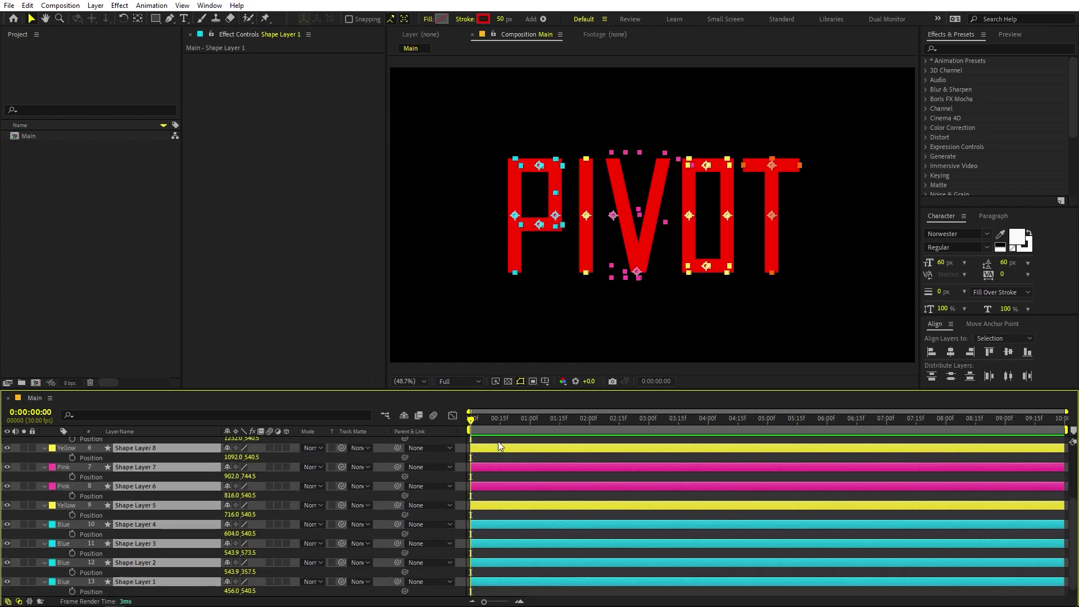
# - Set a Position keyframe on every shape layer at 0:00:02:00
pyautogui.moveTo(498, 425); pyautogui.dragTo(589, 427)
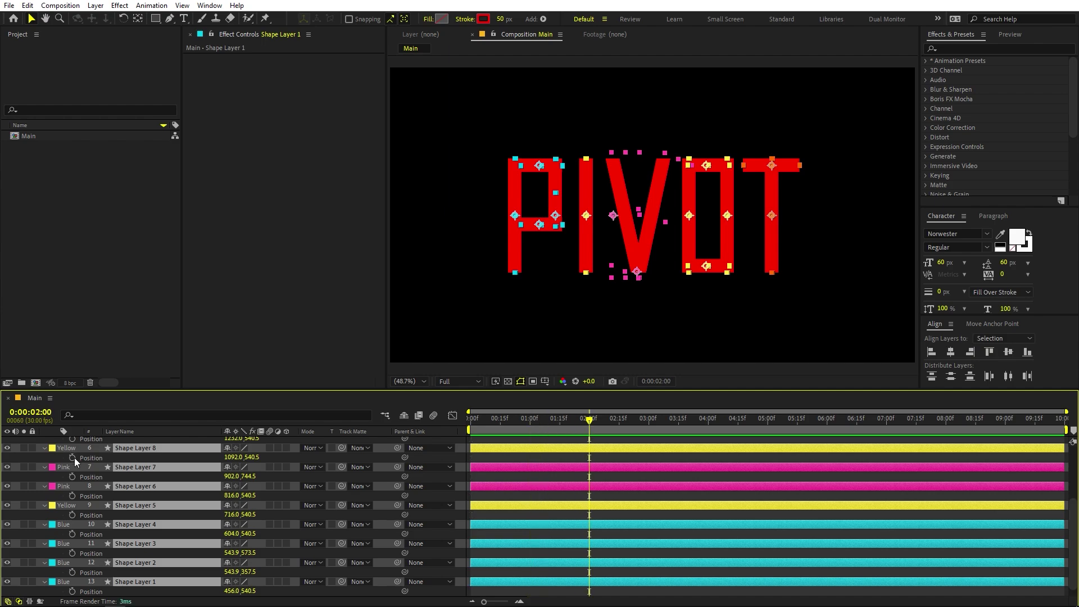
pyautogui.moveTo(73, 457)
pyautogui.mouseDown()
pyautogui.moveTo(76, 425)
pyautogui.moveTo(80, 459)
pyautogui.mouseUp()
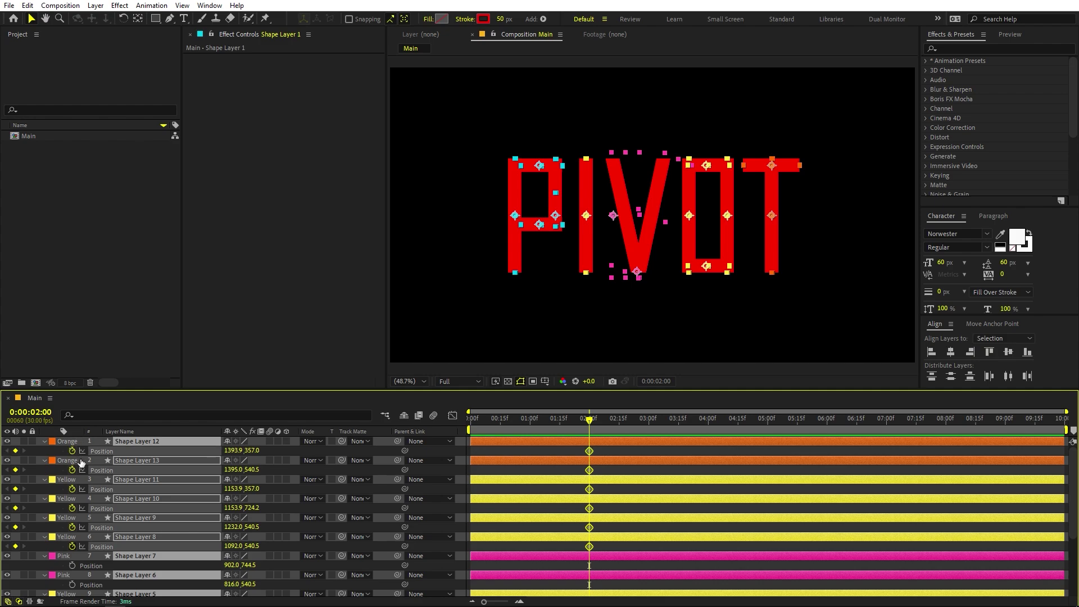
pyautogui.scroll(-3, 80, 462)
pyautogui.click(72, 479)
pyautogui.click(72, 499)
pyautogui.click(72, 517)
pyautogui.click(72, 537)
pyautogui.click(72, 556)
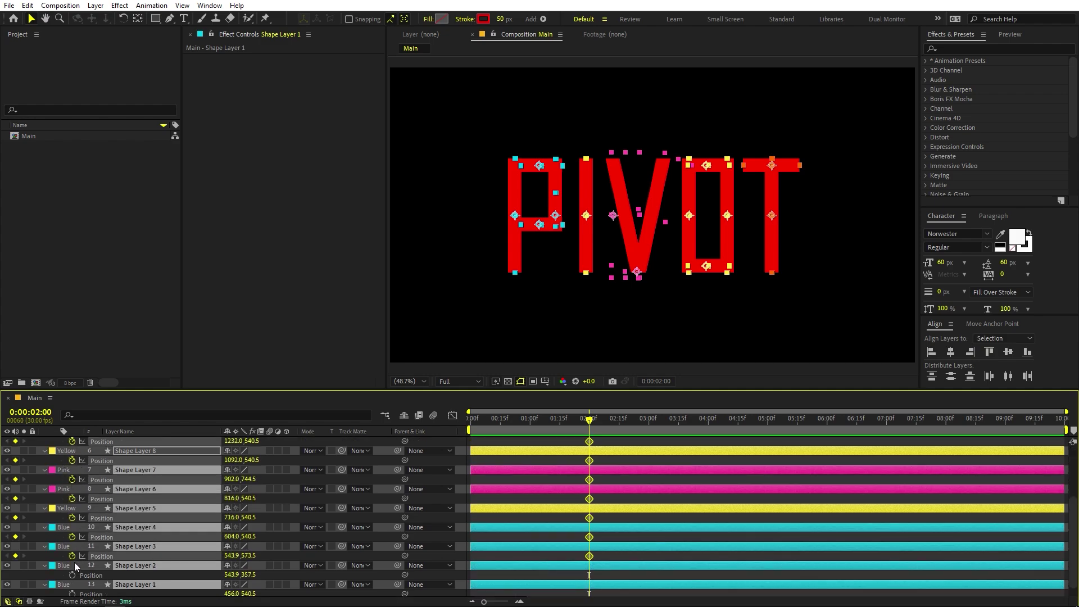
pyautogui.click(72, 575)
pyautogui.click(72, 593)
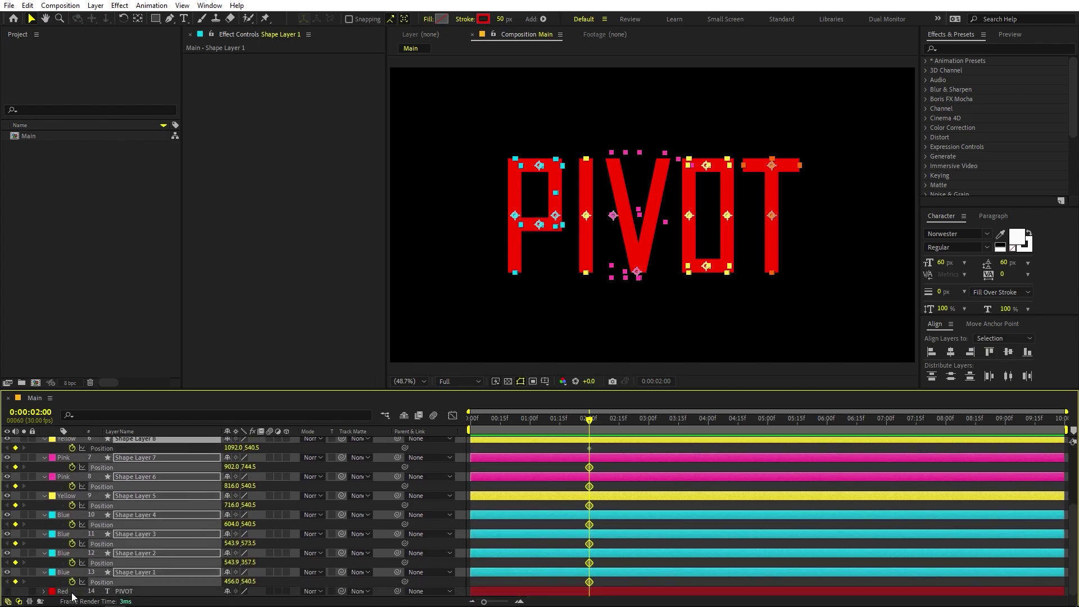
# - At 0:00:00:00, move the P's long vertical stem straight down below the frame, to about 456, 1308.5
pyautogui.moveTo(542, 416); pyautogui.dragTo(347, 434)
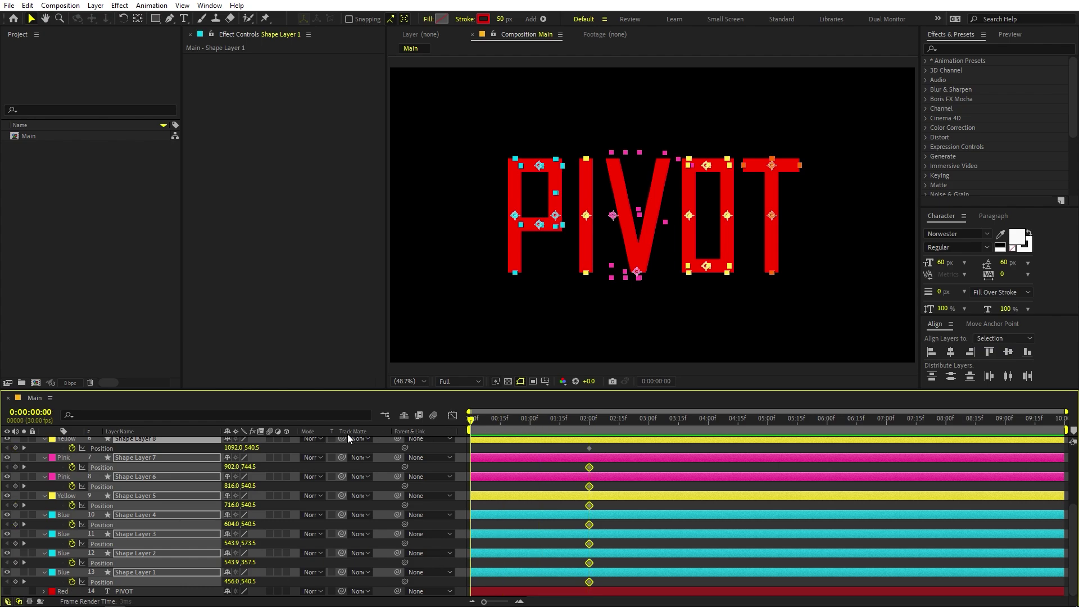
pyautogui.click(531, 446)
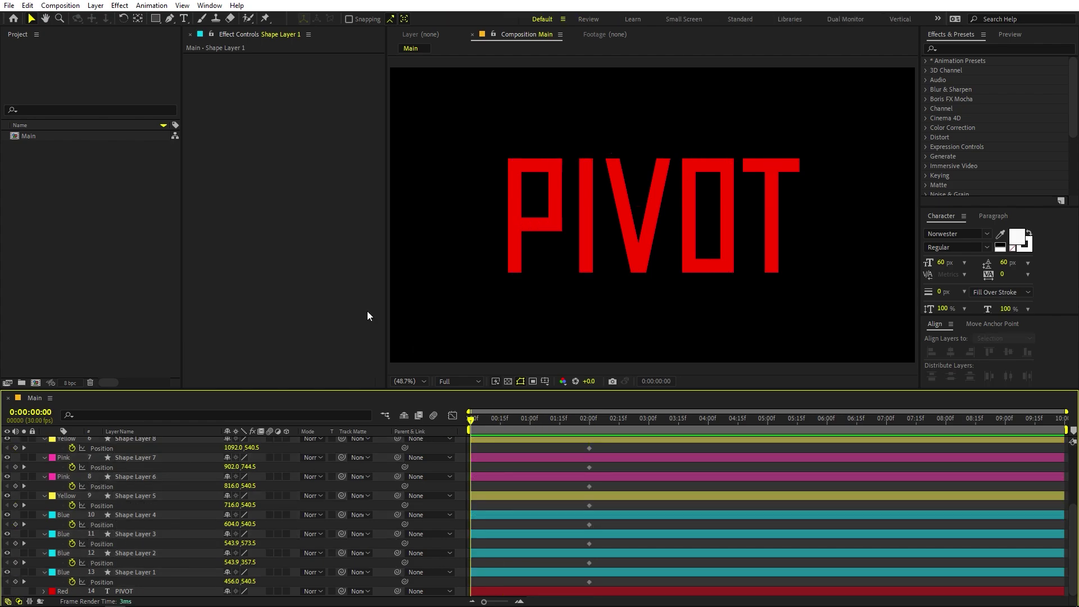
pyautogui.click(514, 220)
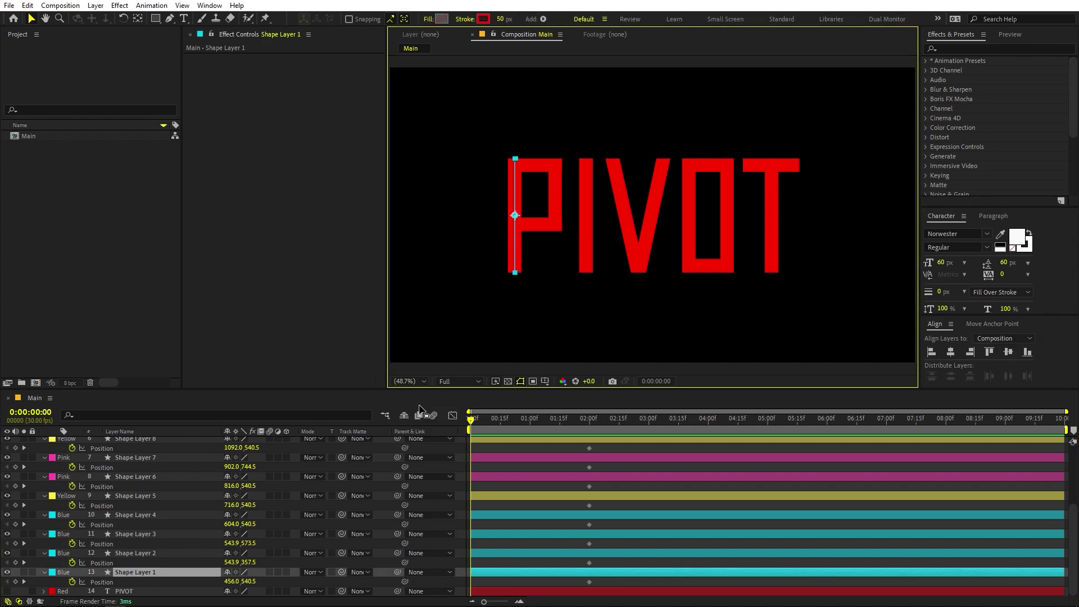
pyautogui.press('h')
pyautogui.moveTo(537, 284)
pyautogui.mouseDown()
pyautogui.moveTo(561, 287)
pyautogui.moveTo(546, 282)
pyautogui.mouseUp()
pyautogui.press('v')
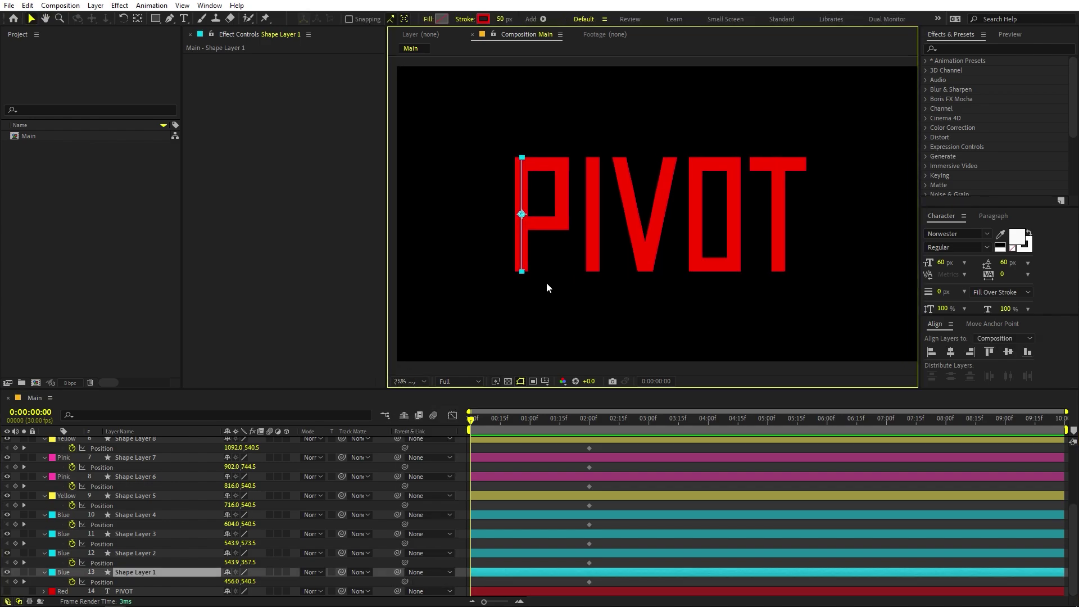
pyautogui.scroll(-2, 546, 282)
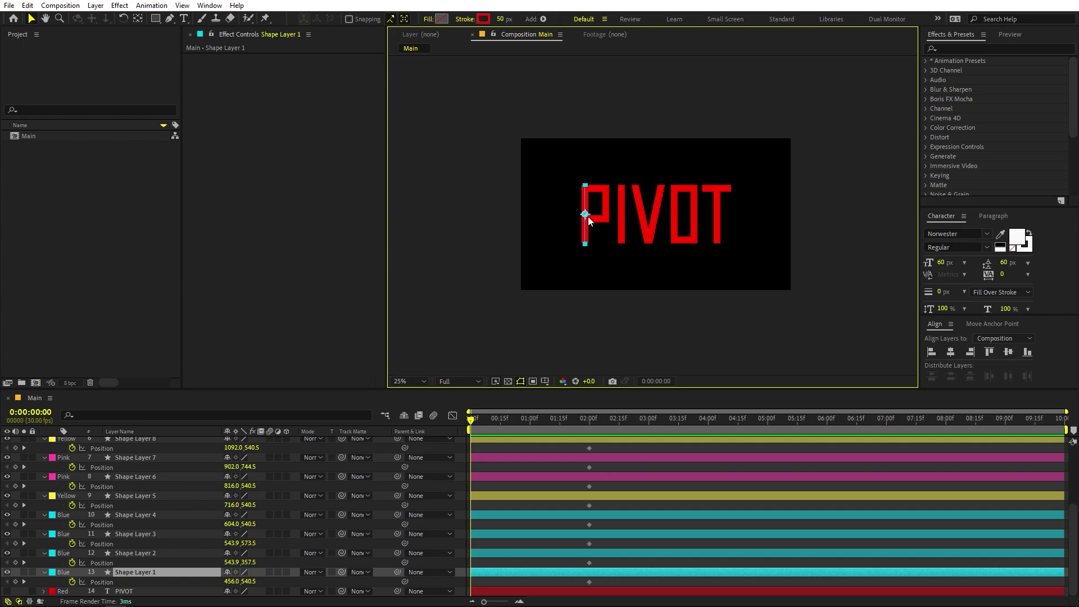
pyautogui.moveTo(585, 216); pyautogui.dragTo(584, 323)
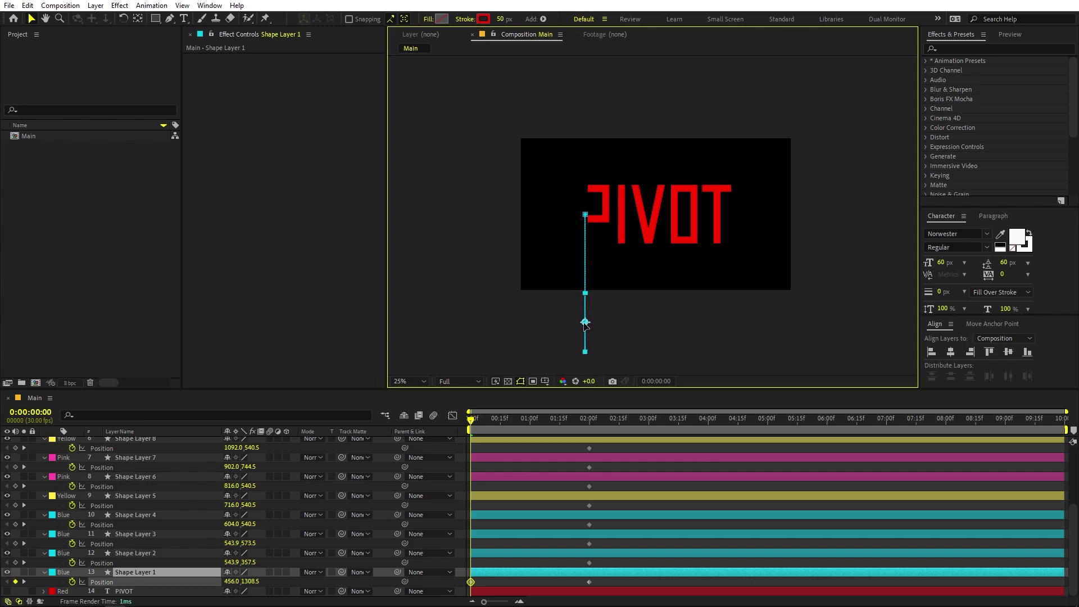
# - Move the P's two horizontal bars straight left outside the frame, the upper to about x -100 and the lower to about x -132
pyautogui.click(595, 185)
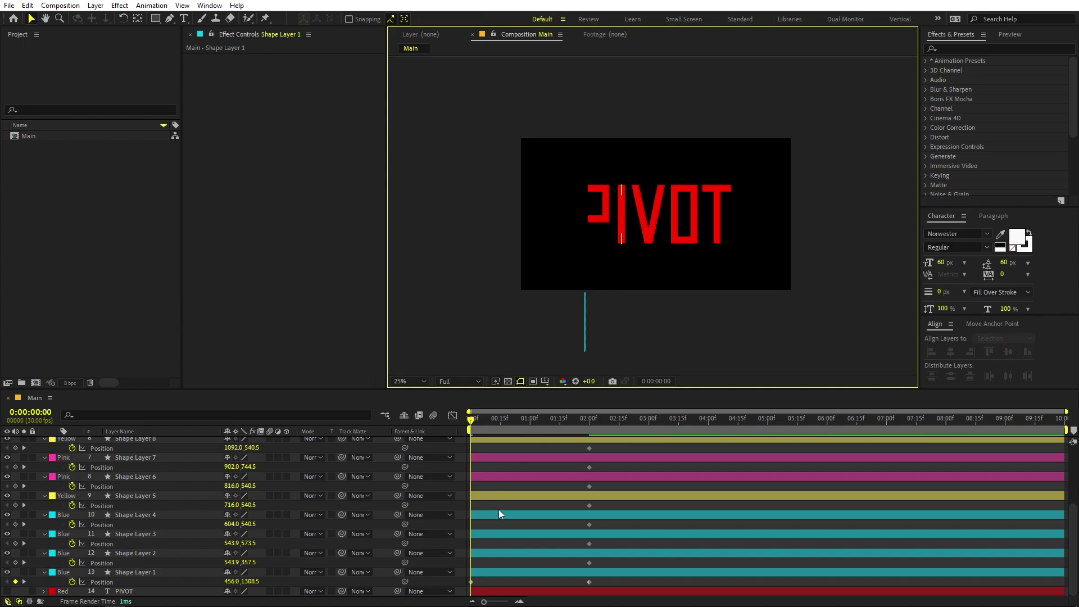
pyautogui.click(512, 553)
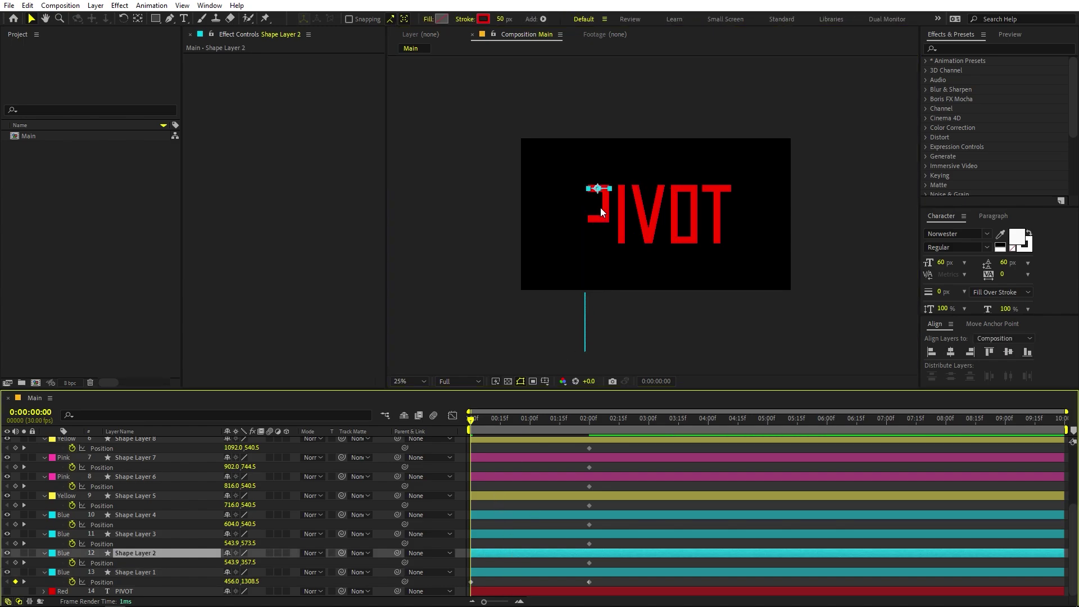
pyautogui.moveTo(598, 193); pyautogui.dragTo(507, 194)
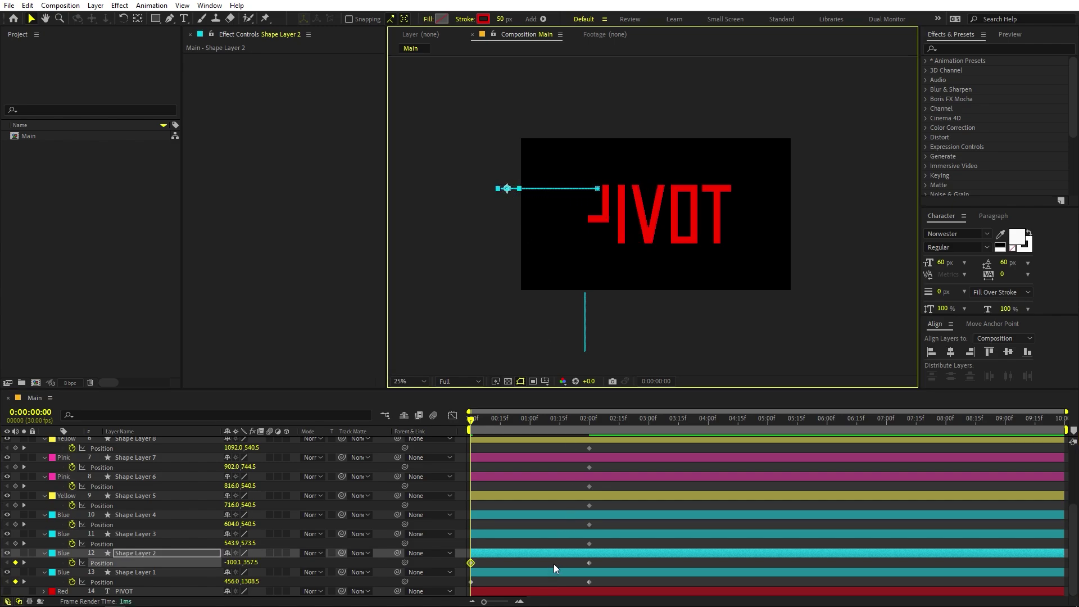
pyautogui.click(552, 537)
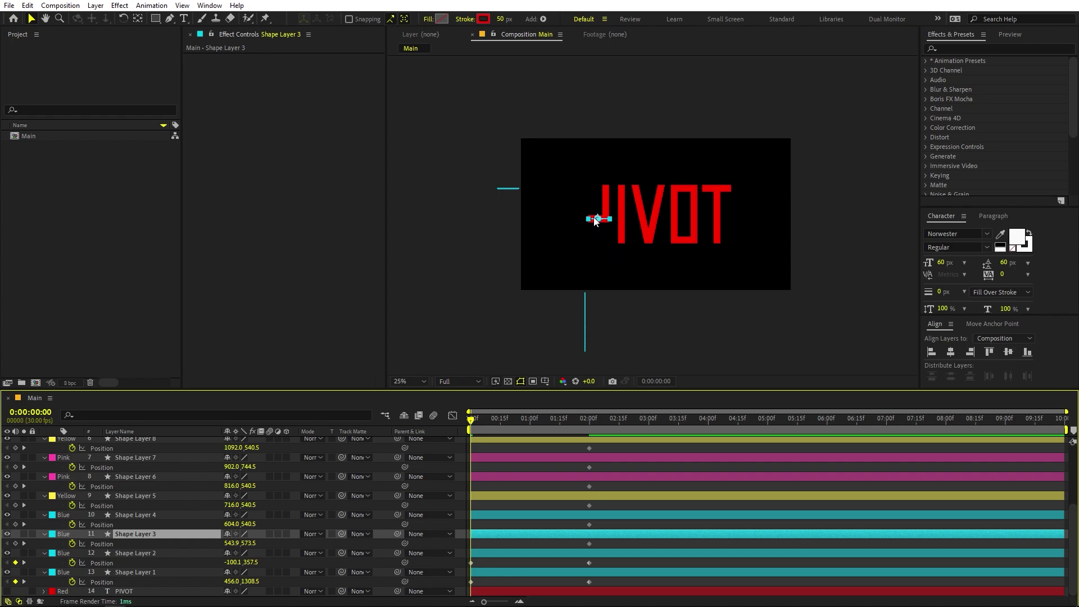
pyautogui.moveTo(605, 222); pyautogui.dragTo(511, 221)
# - Move the P's short vertical stroke straight up above the frame, to about 604, -51.5
pyautogui.click(581, 515)
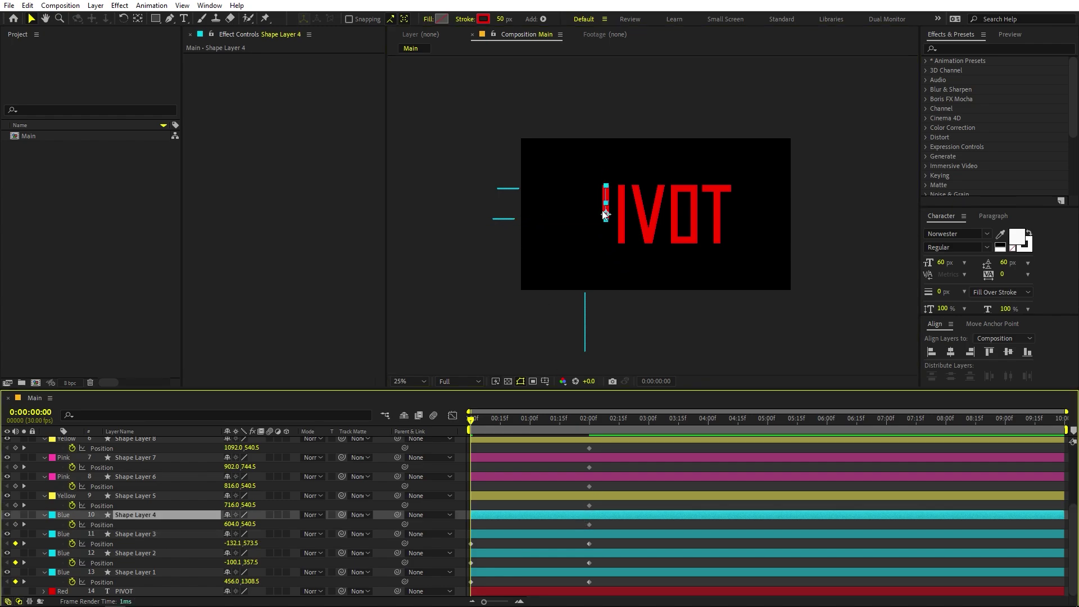
pyautogui.moveTo(607, 204); pyautogui.dragTo(612, 124)
pyautogui.hotkey('ctrl', 'z')
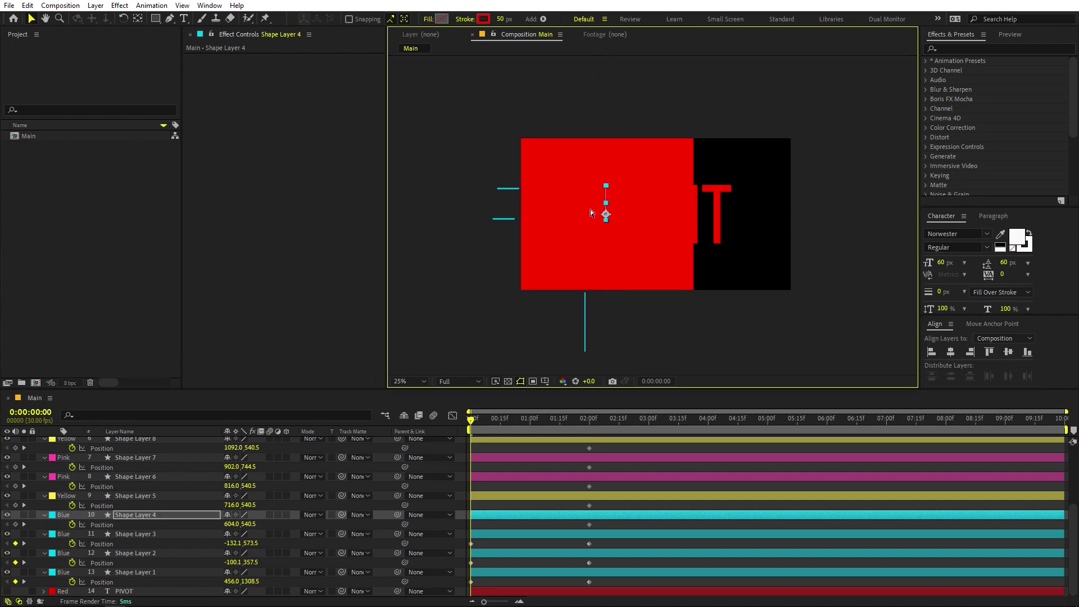
pyautogui.moveTo(605, 214); pyautogui.dragTo(607, 132)
# - Move the letter I straight down below the frame, to about 716, 1312.5
pyautogui.click(559, 488)
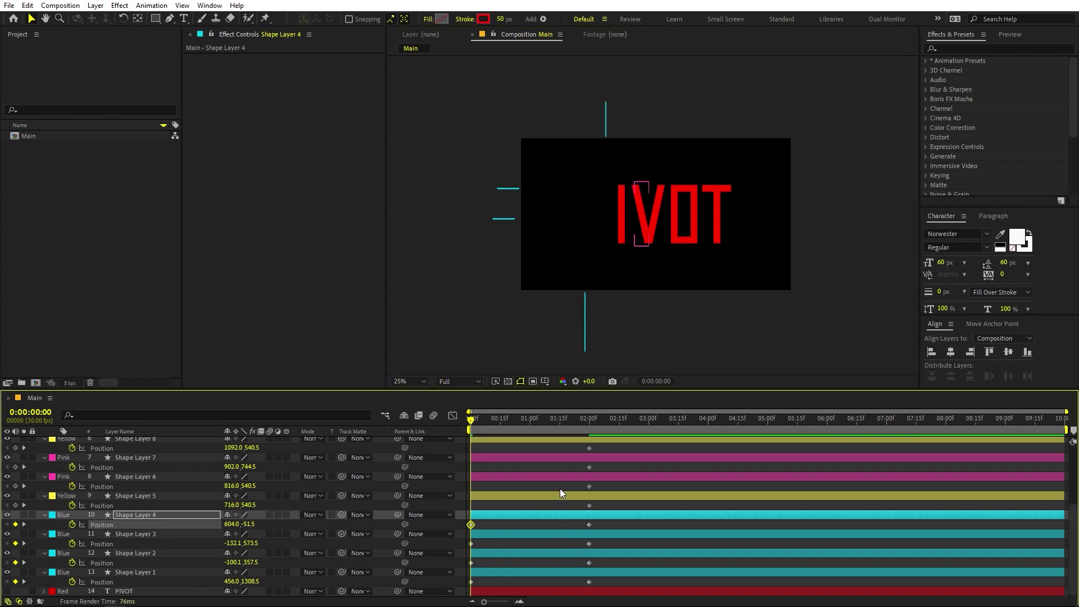
pyautogui.click(560, 495)
pyautogui.moveTo(626, 218); pyautogui.dragTo(619, 324)
# - At 0:00:02:00, center the anchor points of both V strokes on their shapes
pyautogui.click(592, 475)
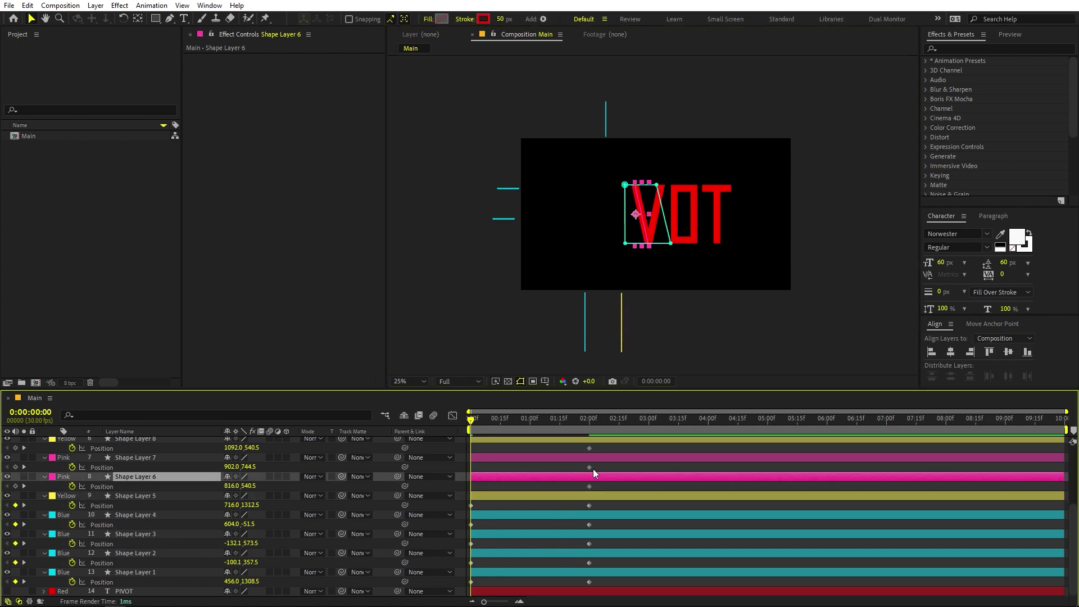
pyautogui.press('.')
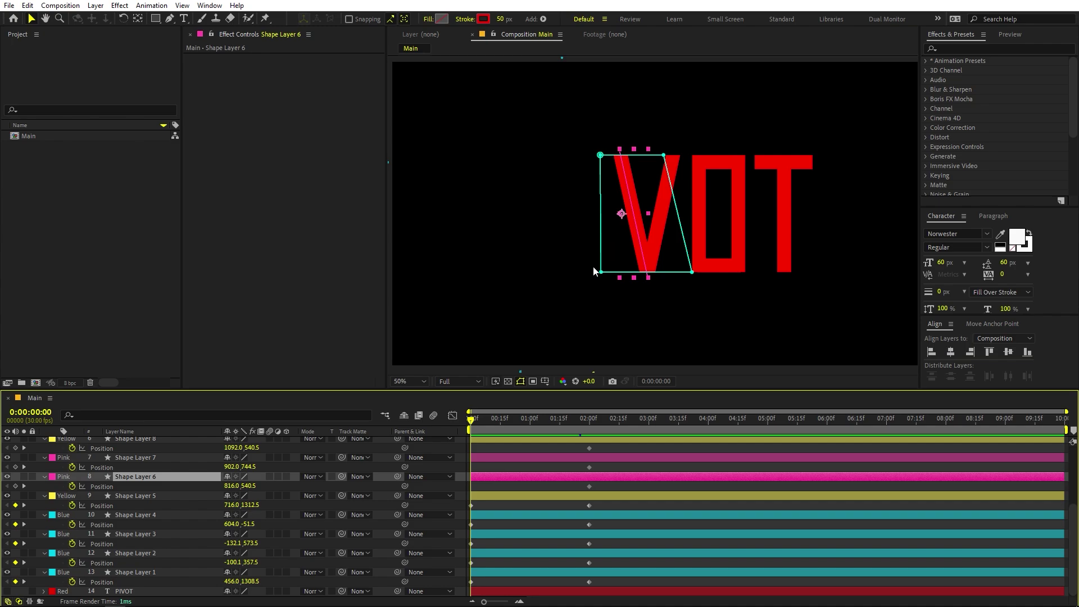
pyautogui.moveTo(518, 417); pyautogui.dragTo(592, 432)
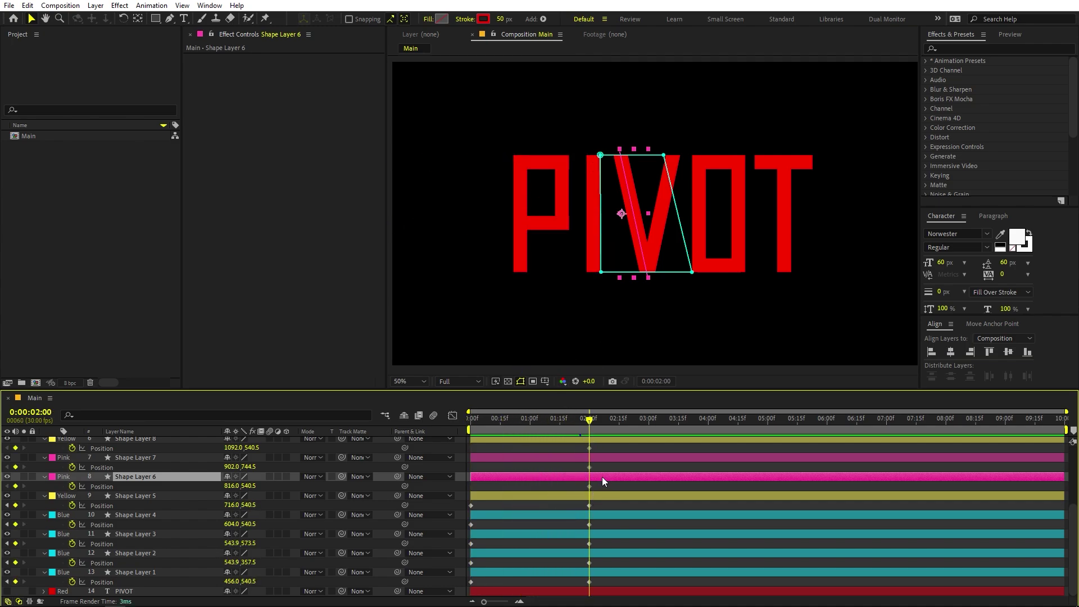
pyautogui.doubleClick(141, 21)
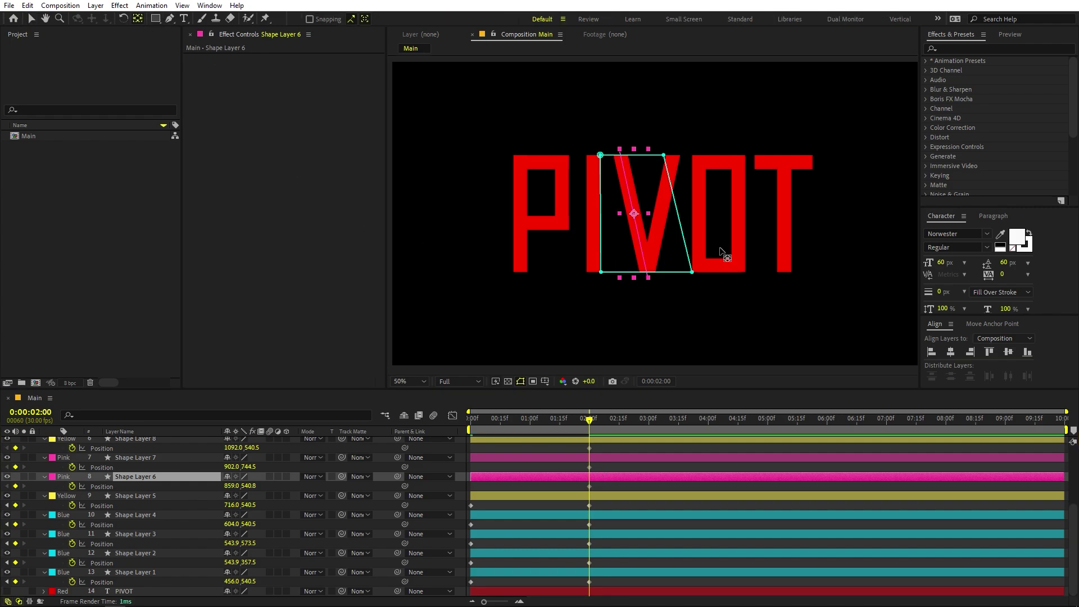
pyautogui.click(602, 457)
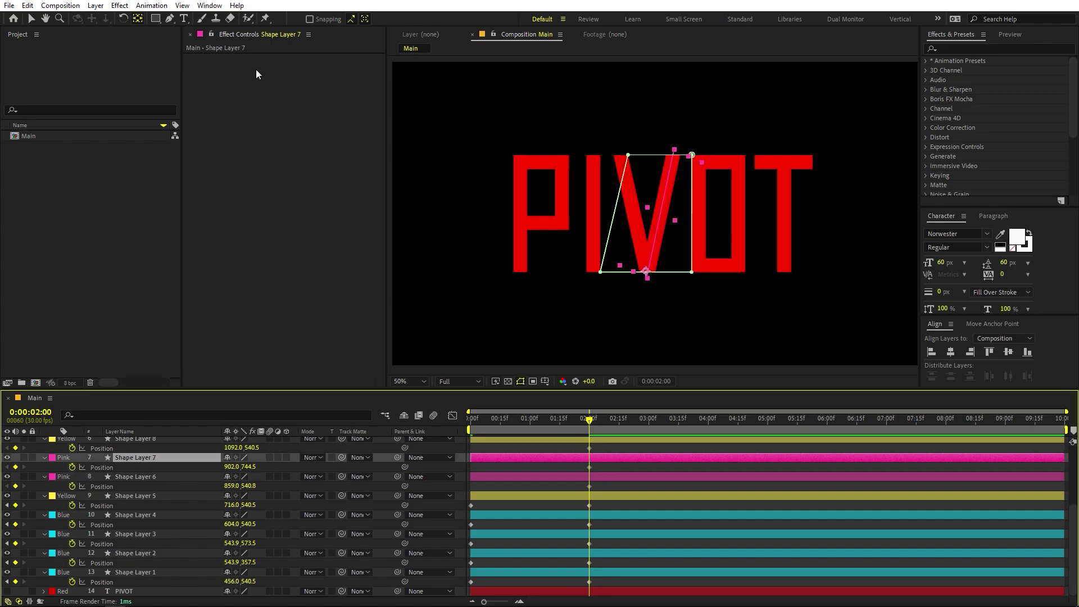
pyautogui.doubleClick(137, 19)
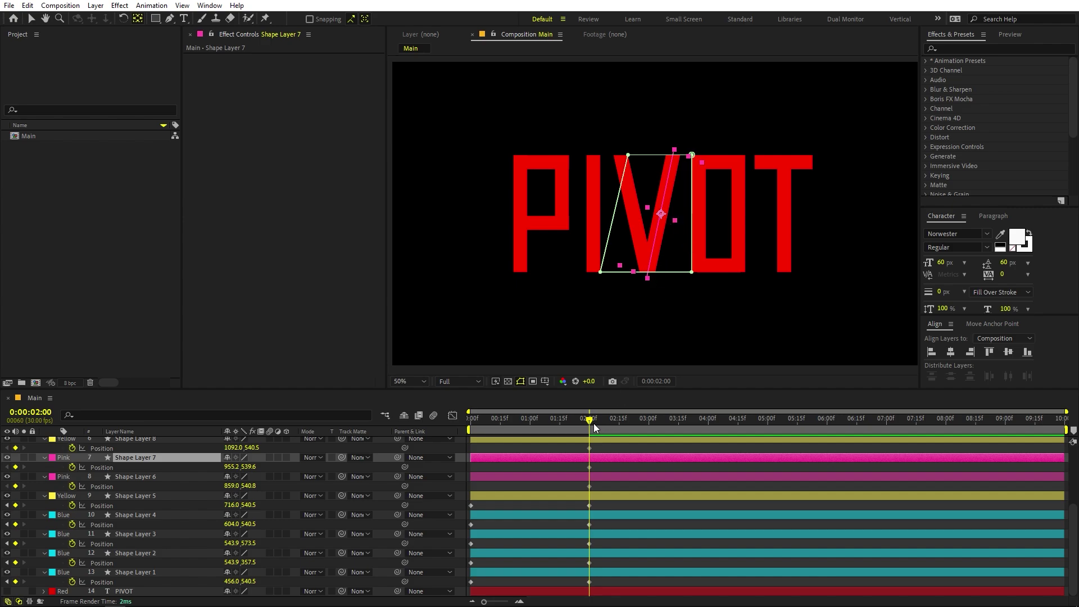
# - At 0:00:00:00, move the V's left stroke up and left along its slant, to about 669, -185
pyautogui.moveTo(591, 423); pyautogui.dragTo(392, 438)
pyautogui.click(514, 477)
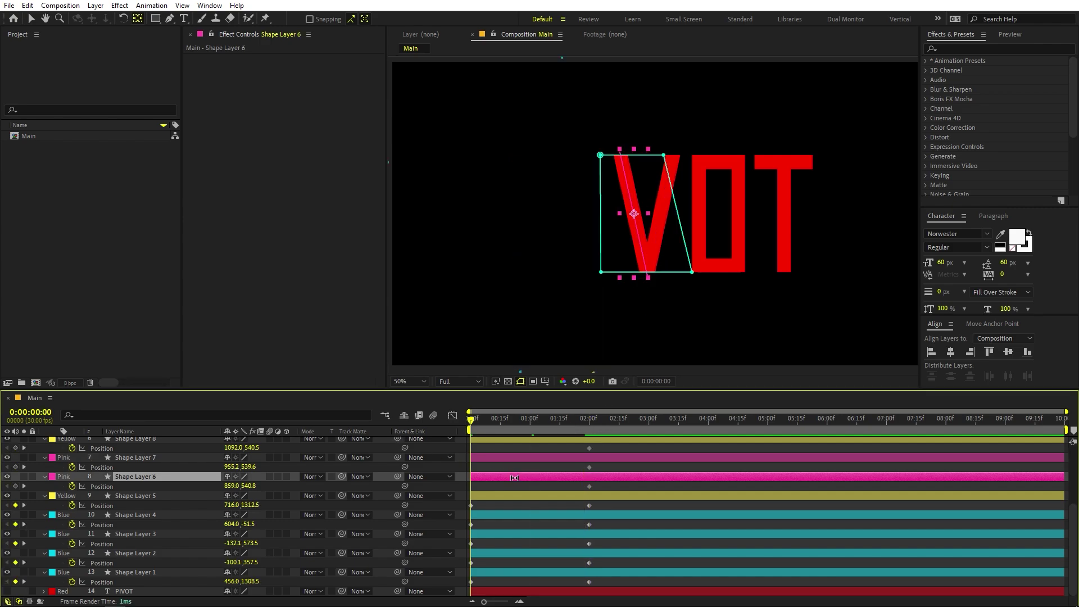
pyautogui.press('v')
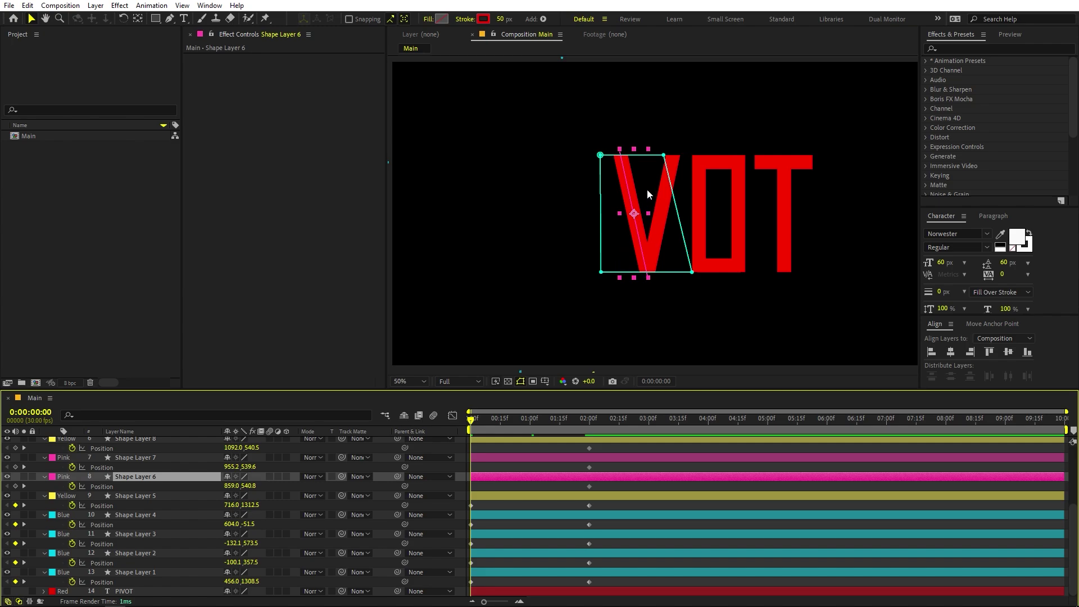
pyautogui.moveTo(632, 207); pyautogui.dragTo(590, 55)
pyautogui.press('space')
pyautogui.moveTo(659, 192); pyautogui.dragTo(694, 348)
pyautogui.moveTo(654, 281); pyautogui.dragTo(614, 167)
pyautogui.scroll(6, 632, 259)
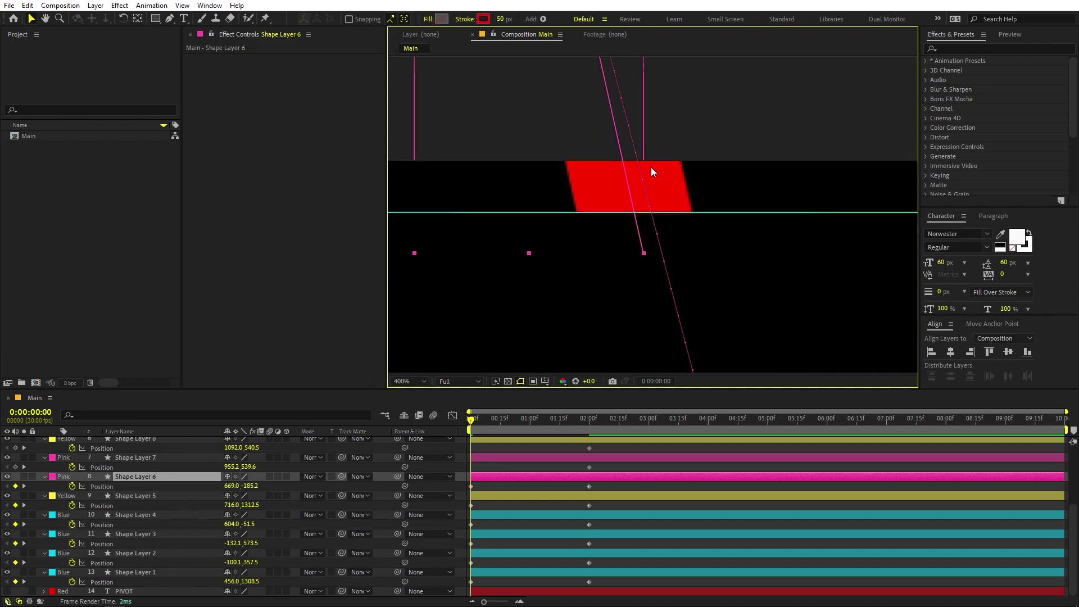
# - Adjust the V's left stroke so it clears the frame's upper edge in line with its slant, at about 688.5, -221
pyautogui.press('space')
pyautogui.moveTo(661, 119); pyautogui.dragTo(653, 194)
pyautogui.scroll(-1, 653, 193)
pyautogui.press('space')
pyautogui.moveTo(626, 146); pyautogui.dragTo(636, 164)
pyautogui.press('v')
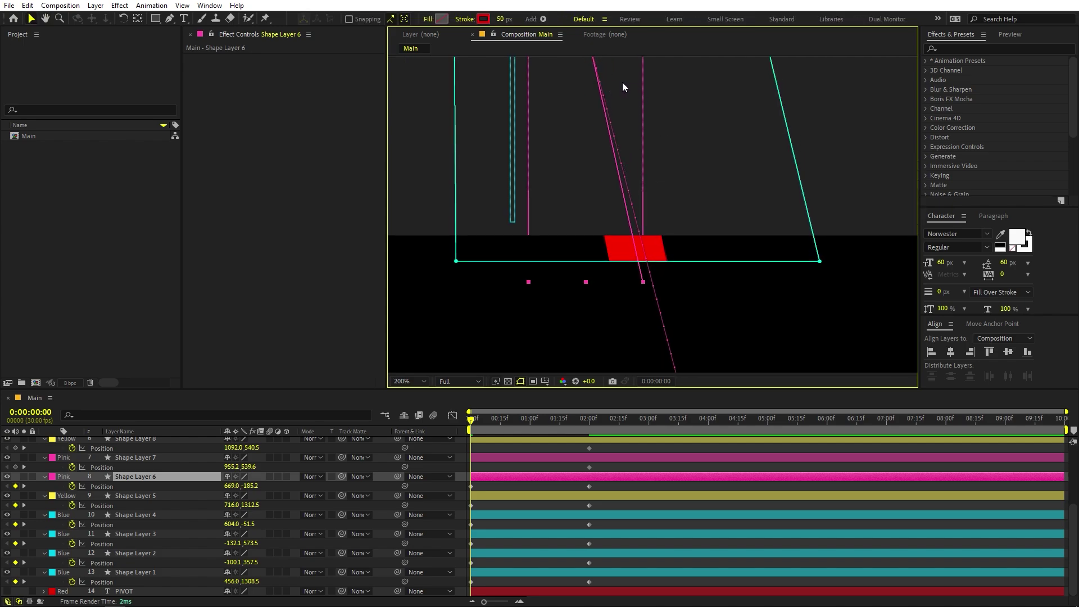
pyautogui.moveTo(622, 89)
pyautogui.mouseDown()
pyautogui.moveTo(646, 84)
pyautogui.moveTo(644, 44)
pyautogui.mouseUp()
pyautogui.scroll(-1, 664, 138)
pyautogui.press(',')
pyautogui.press('h')
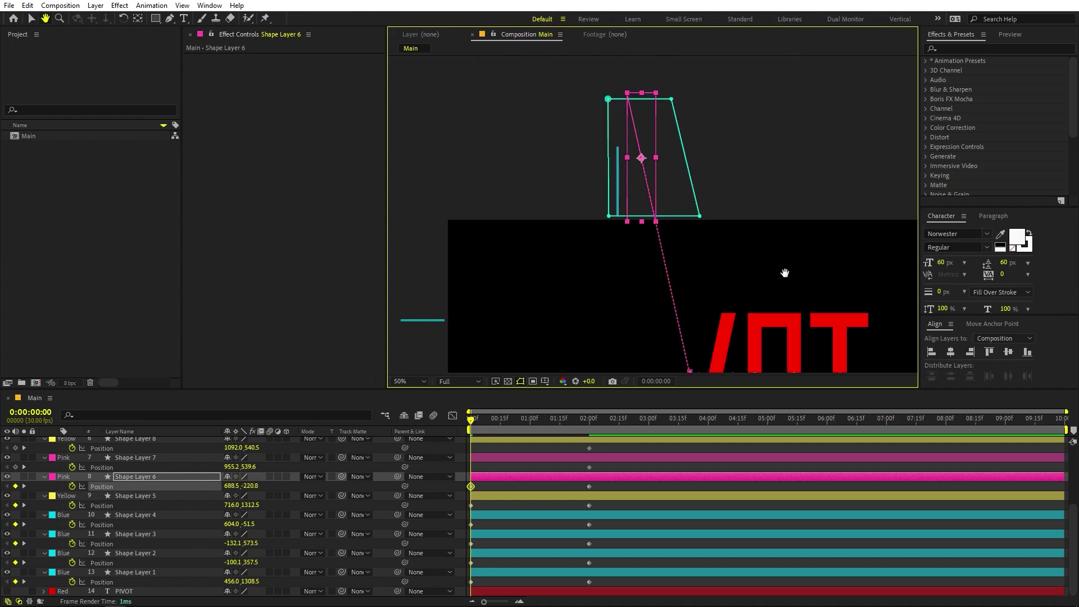
# - Move the V's right stroke down along its slant until it is fully below the frame, at about 791, 1311
pyautogui.moveTo(783, 272); pyautogui.dragTo(786, 85)
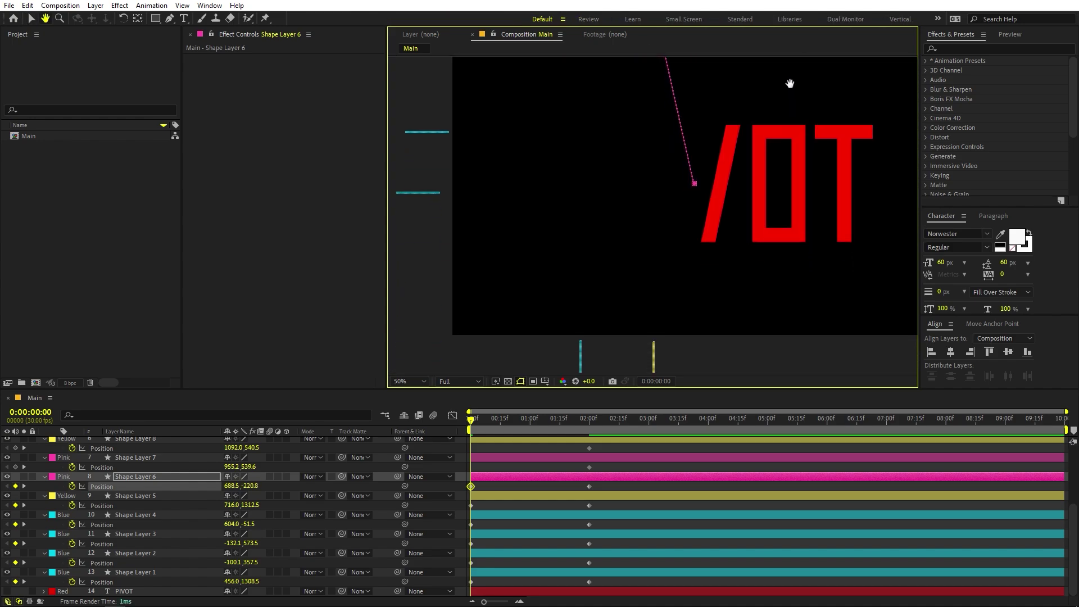
pyautogui.click(564, 458)
pyautogui.moveTo(728, 281); pyautogui.dragTo(737, 174)
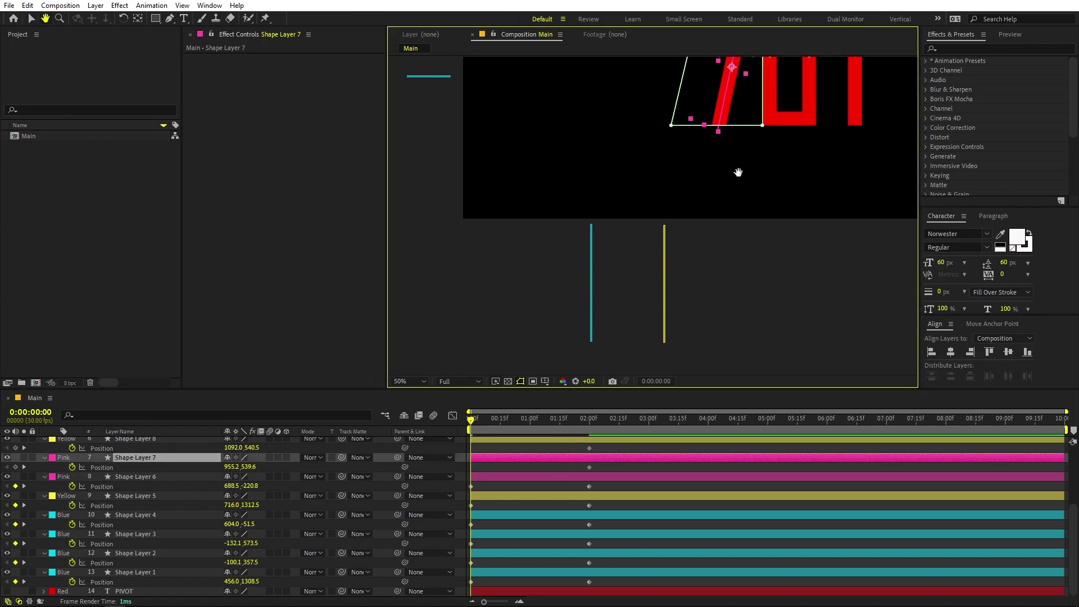
pyautogui.press('v')
pyautogui.moveTo(723, 126); pyautogui.dragTo(668, 320)
pyautogui.scroll(3, 723, 232)
pyautogui.moveTo(733, 226); pyautogui.dragTo(457, 253)
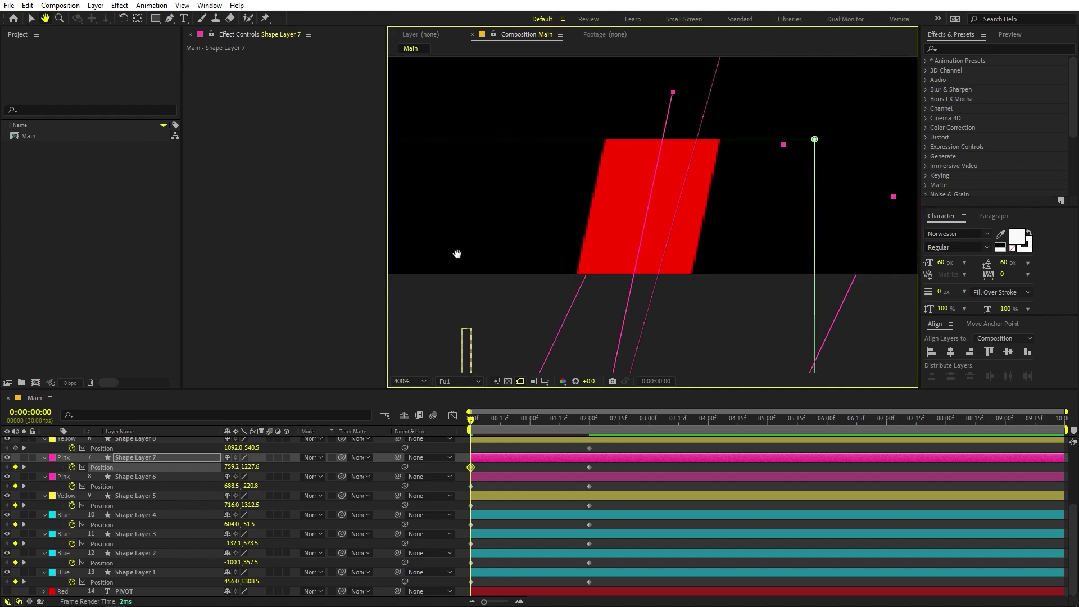
pyautogui.moveTo(624, 218); pyautogui.dragTo(568, 238)
pyautogui.moveTo(591, 353); pyautogui.dragTo(668, 538)
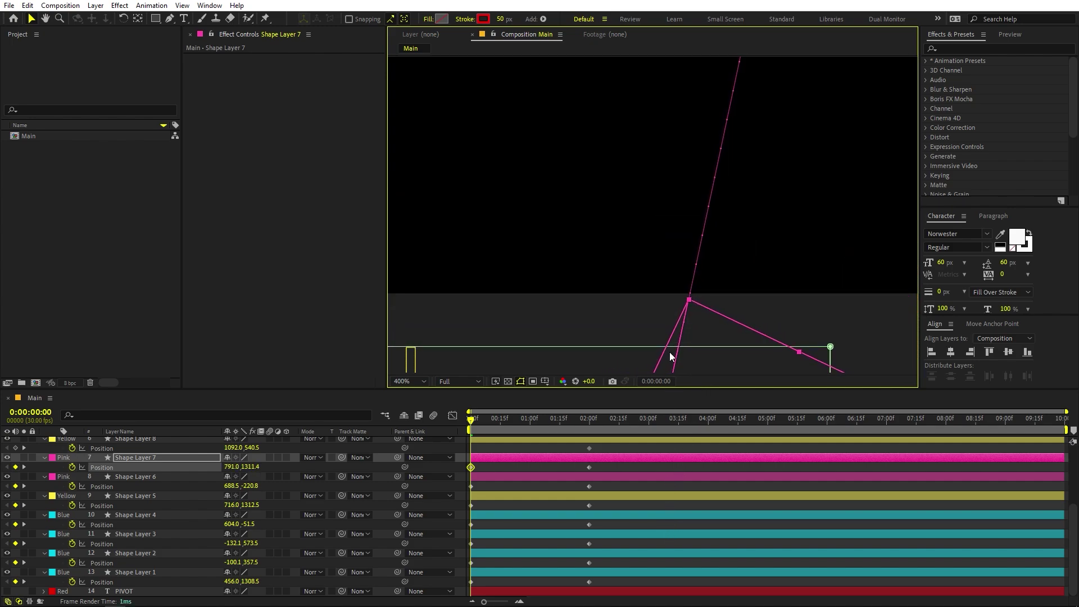
pyautogui.scroll(-6, 669, 352)
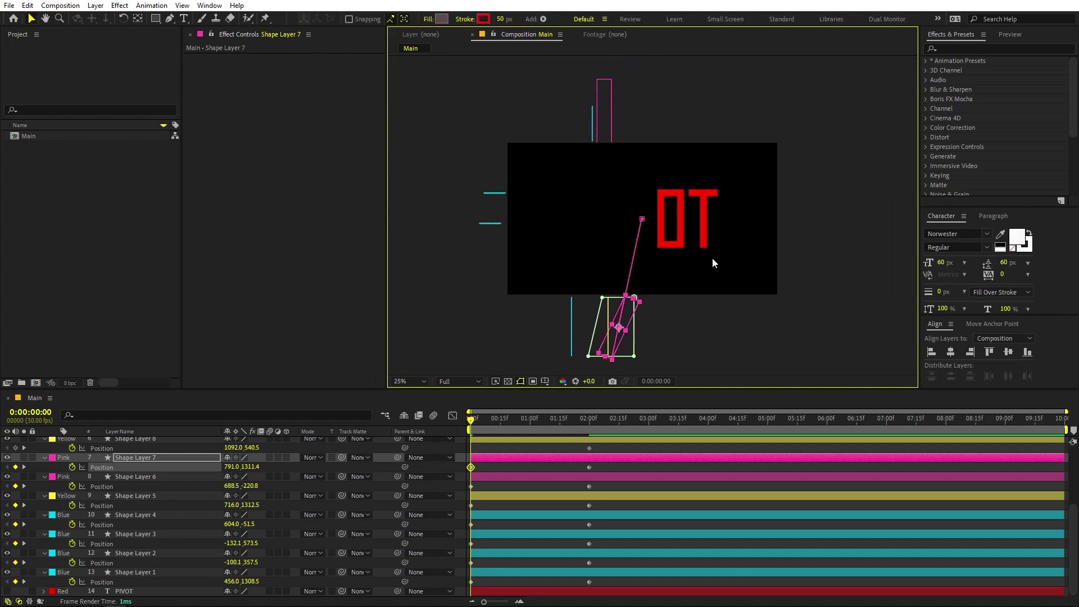
# - Move the O's left vertical straight up above the frame to about y -219.5 and its right vertical straight down to about y 1328.5
pyautogui.scroll(3, 545, 472)
pyautogui.click(548, 495)
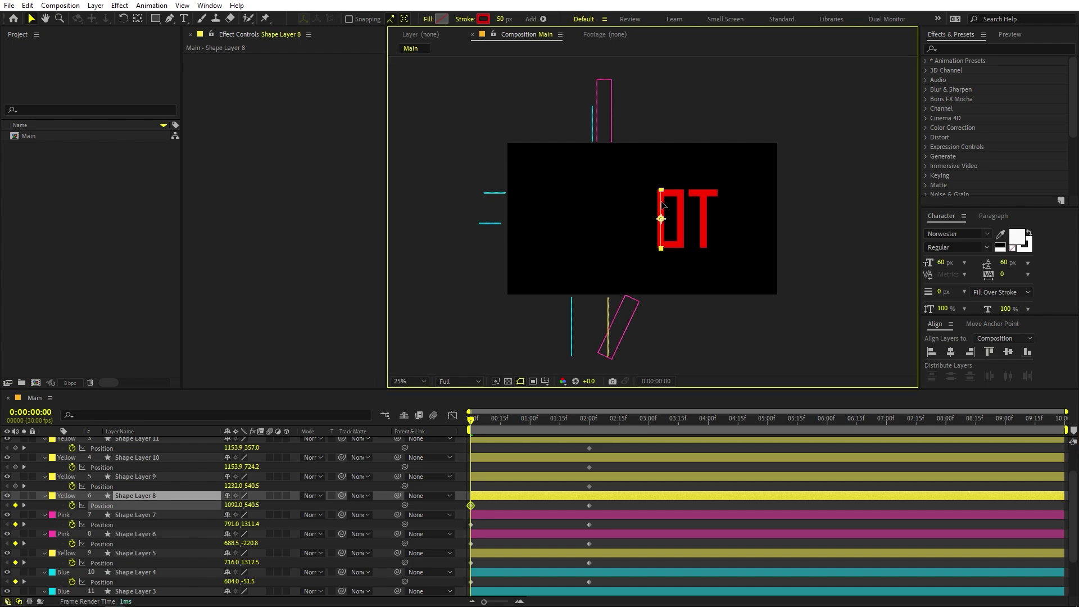
pyautogui.moveTo(662, 223); pyautogui.dragTo(672, 116)
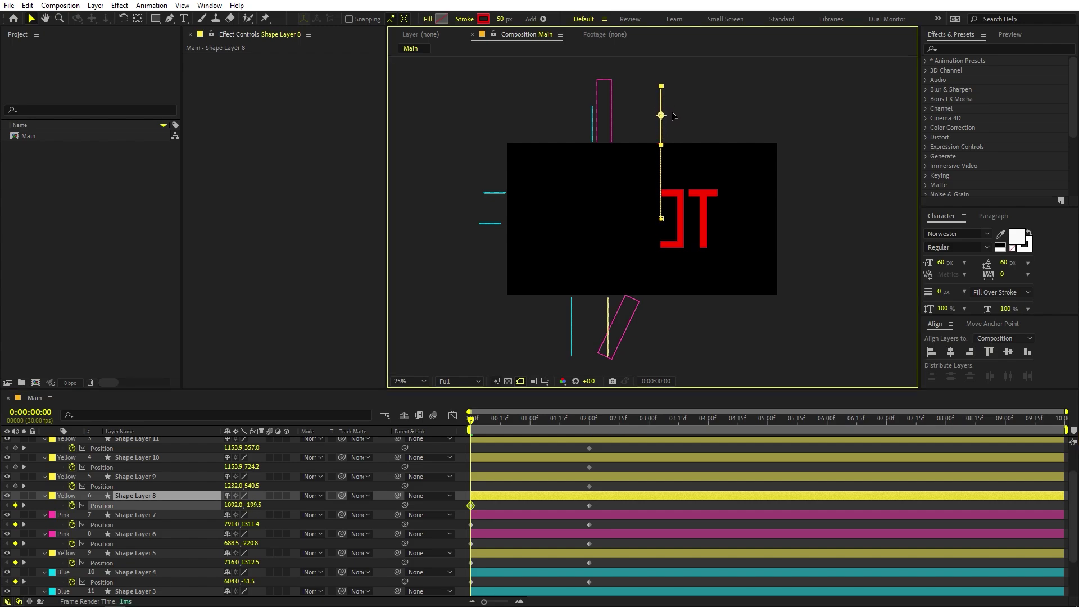
pyautogui.click(657, 276)
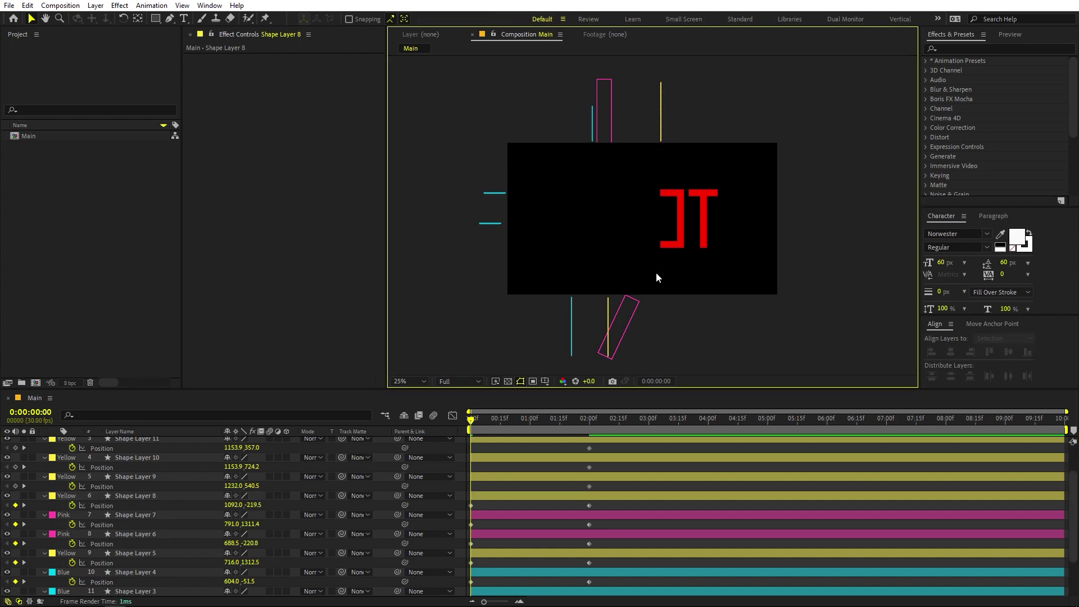
pyautogui.click(525, 479)
pyautogui.moveTo(681, 231); pyautogui.dragTo(680, 330)
# - Move both of the O's horizontal bars together straight right outside the frame, to about x 2122
pyautogui.click(496, 455)
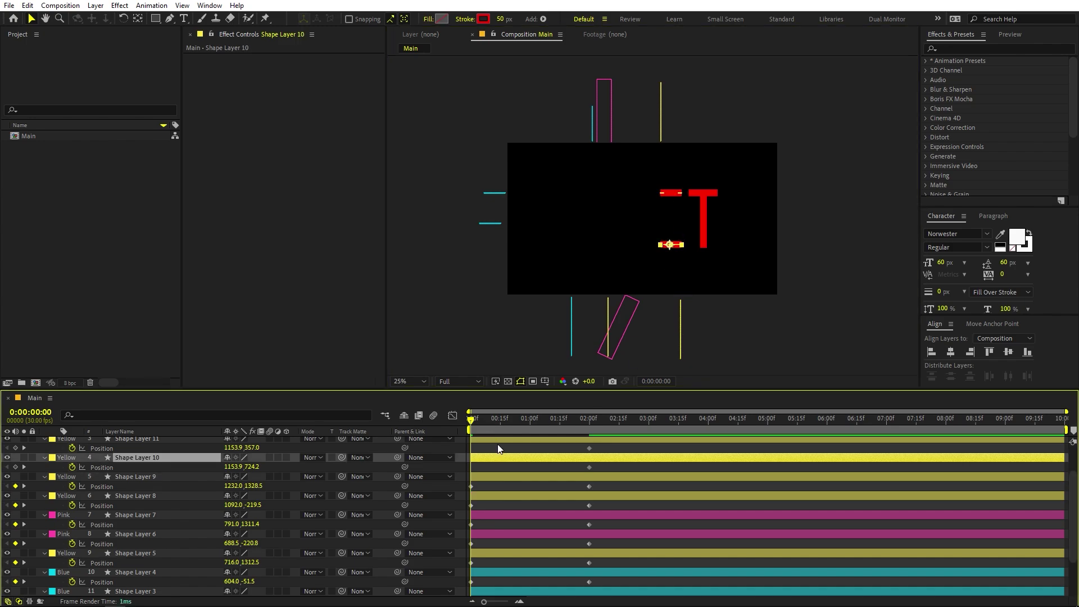
pyautogui.moveTo(670, 193); pyautogui.dragTo(805, 193)
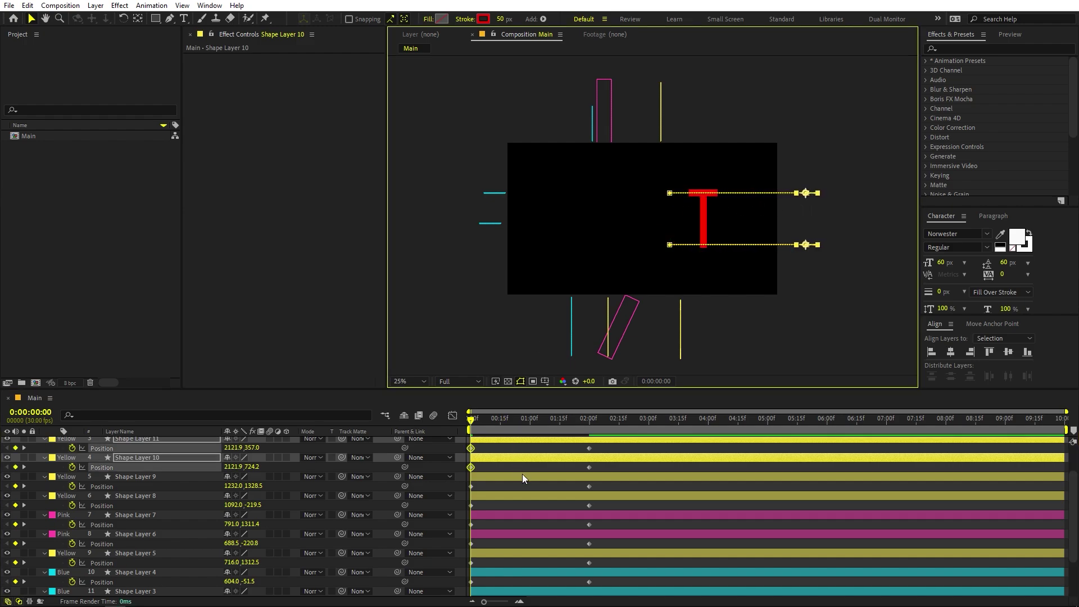
# - Move the T's stem straight down below the frame to y 1328.5 and its top bar straight right to about x 2106, and preview the animation
pyautogui.scroll(2, 522, 475)
pyautogui.click(697, 199)
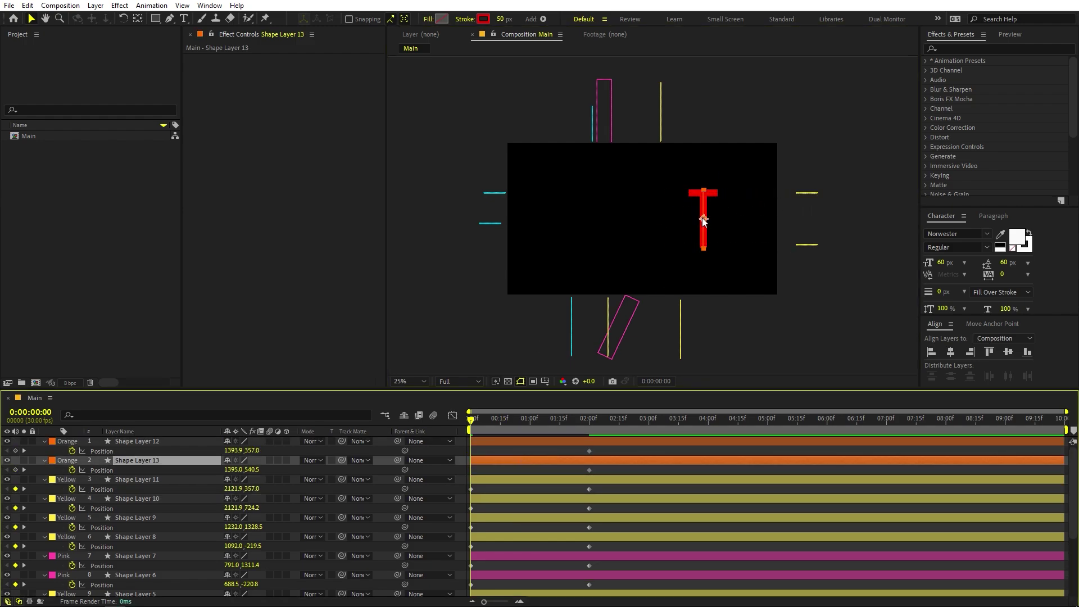
pyautogui.moveTo(703, 221); pyautogui.dragTo(704, 329)
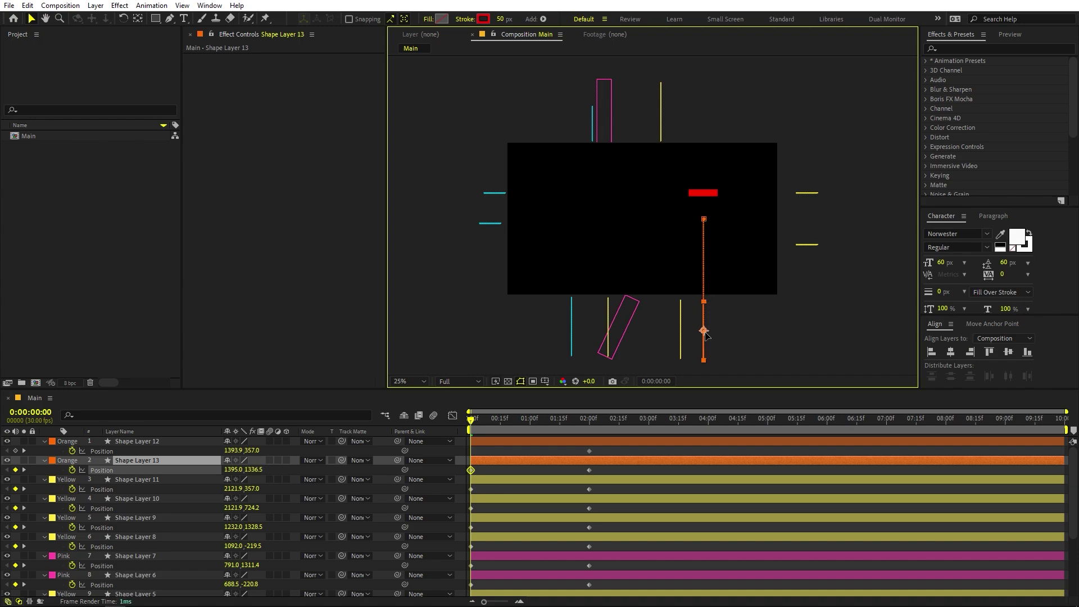
pyautogui.click(515, 437)
pyautogui.moveTo(695, 198); pyautogui.dragTo(803, 206)
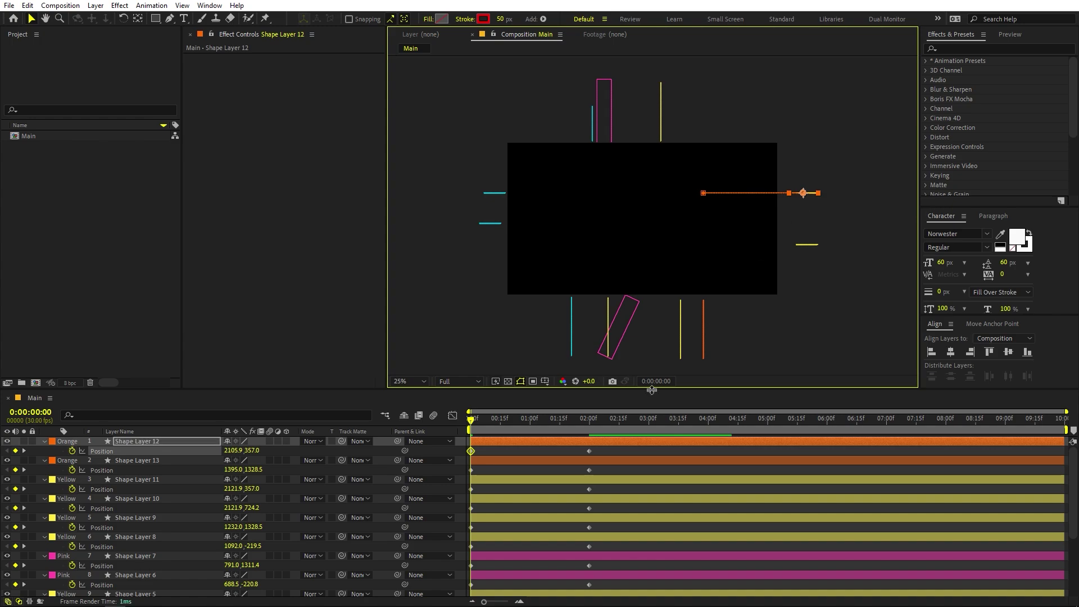
pyautogui.press('space')
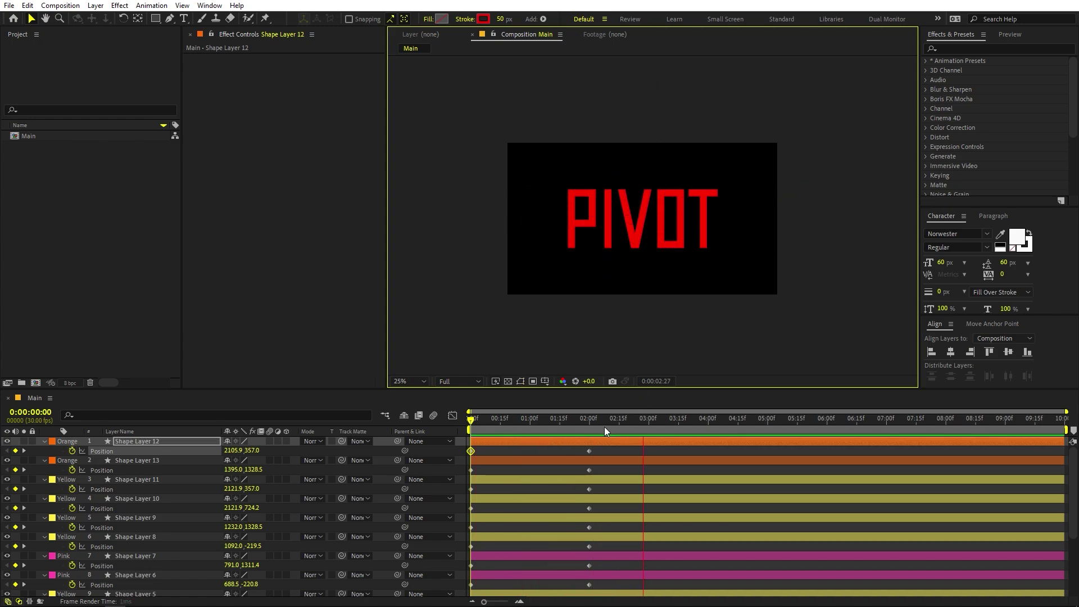
pyautogui.press('space')
# - Apply Easy Ease to all Position keyframes of the thirteen shape layers
pyautogui.moveTo(471, 453)
pyautogui.mouseDown()
pyautogui.moveTo(618, 452)
pyautogui.moveTo(471, 455)
pyautogui.mouseUp()
pyautogui.moveTo(620, 450); pyautogui.dragTo(369, 598)
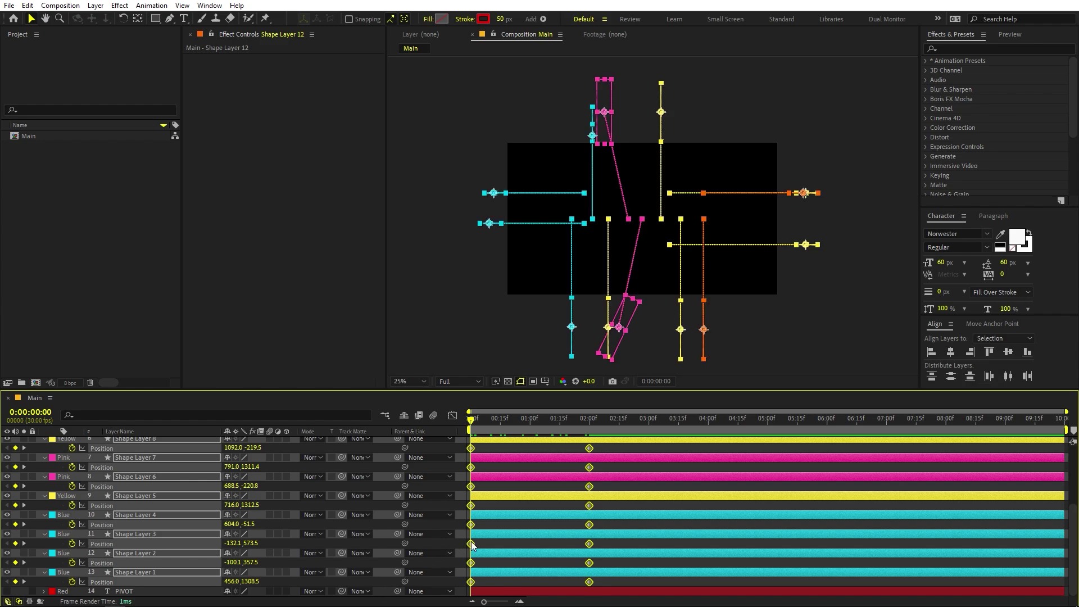
pyautogui.press('F9')
pyautogui.rightClick(472, 470)
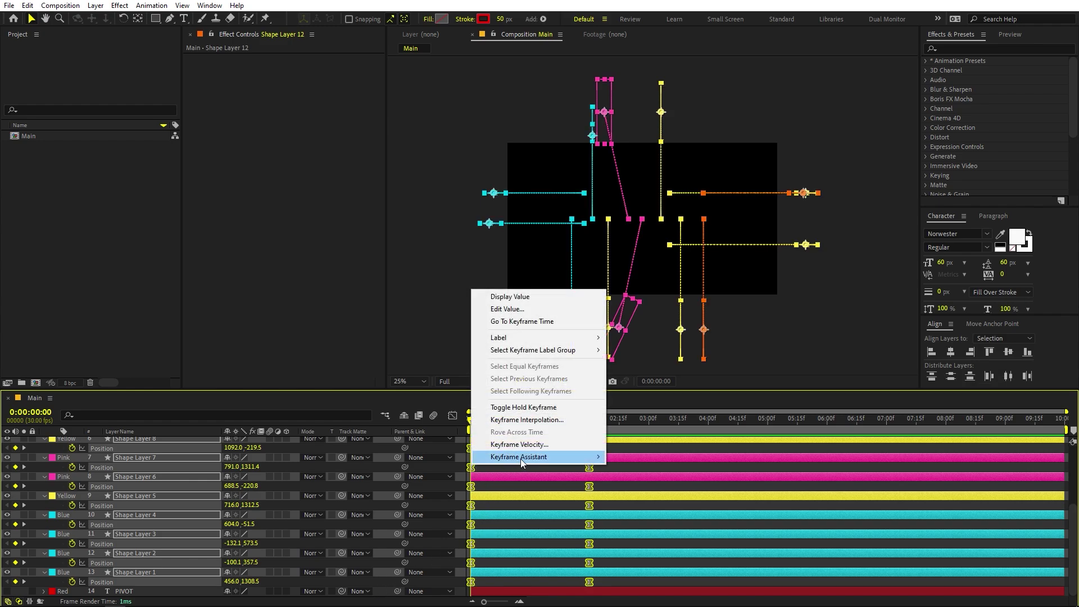
pyautogui.moveTo(520, 457)
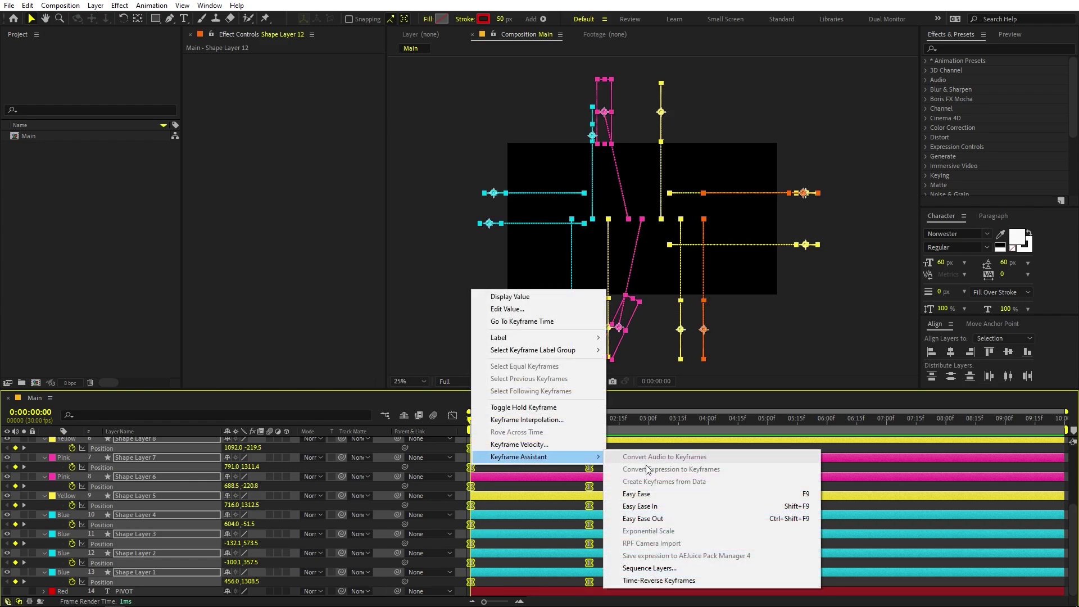
pyautogui.click(590, 487)
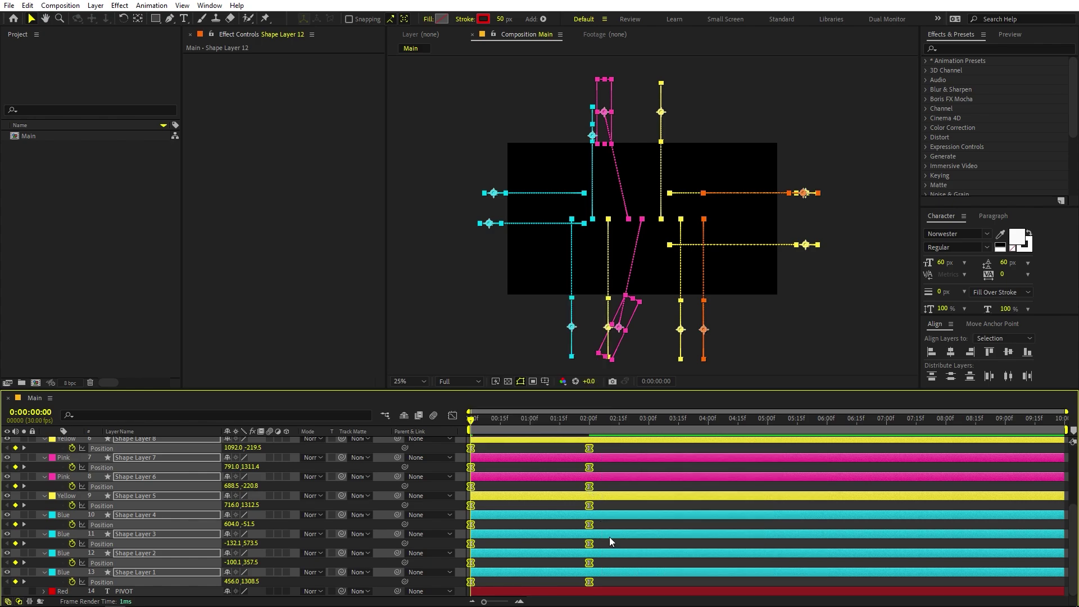
pyautogui.scroll(4, 590, 538)
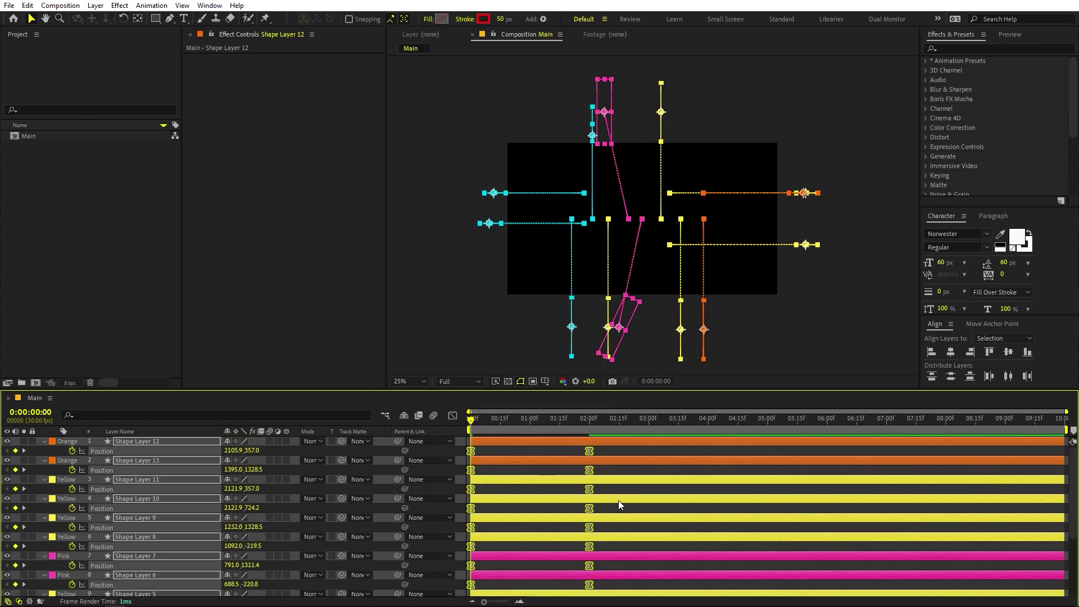
# - In the speed graph, extend the end keyframes' influence back to about 1:05 and the start keyframes' influence forward to about frame 20
pyautogui.click(452, 415)
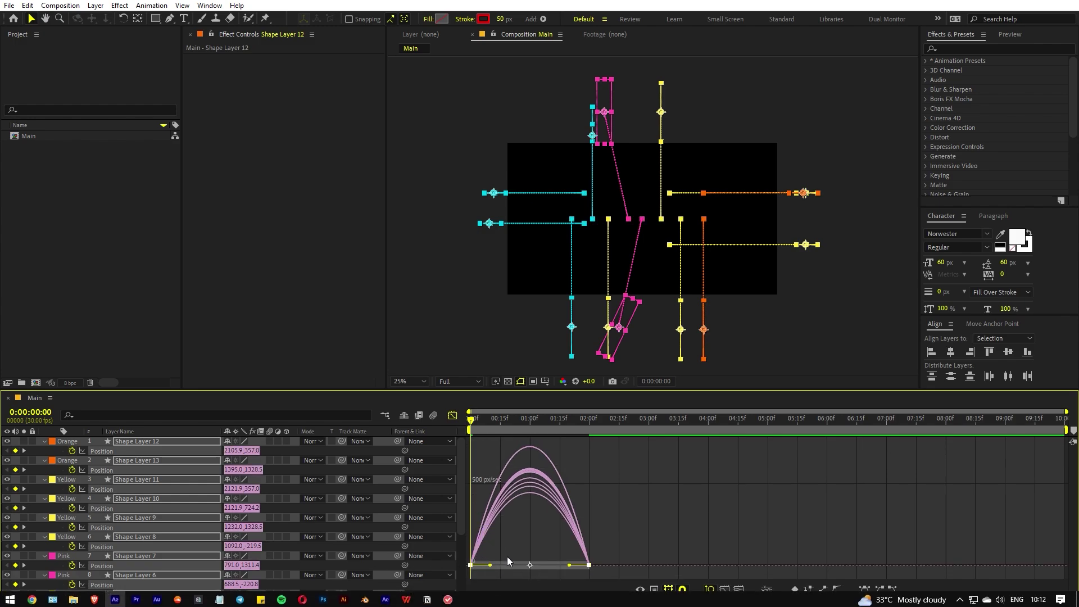
pyautogui.moveTo(485, 602); pyautogui.dragTo(498, 601)
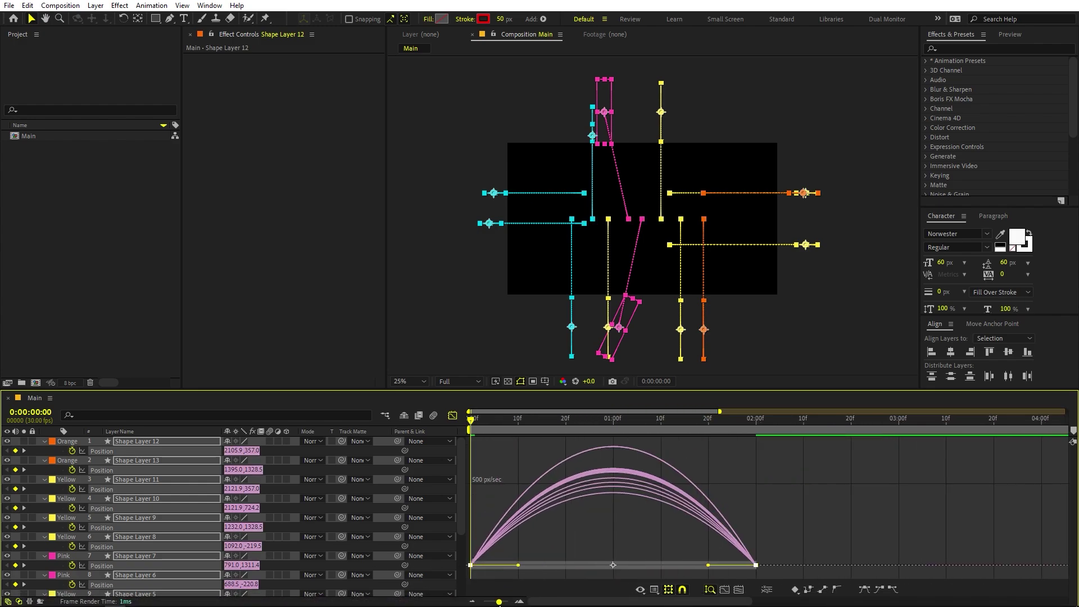
pyautogui.moveTo(708, 565); pyautogui.dragTo(638, 569)
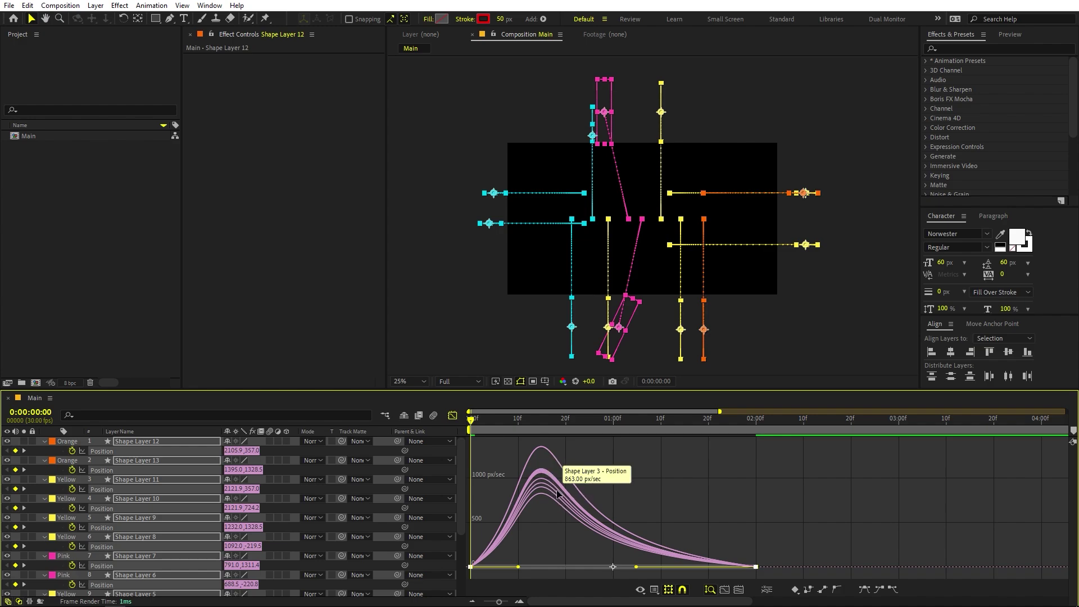
pyautogui.click(655, 589)
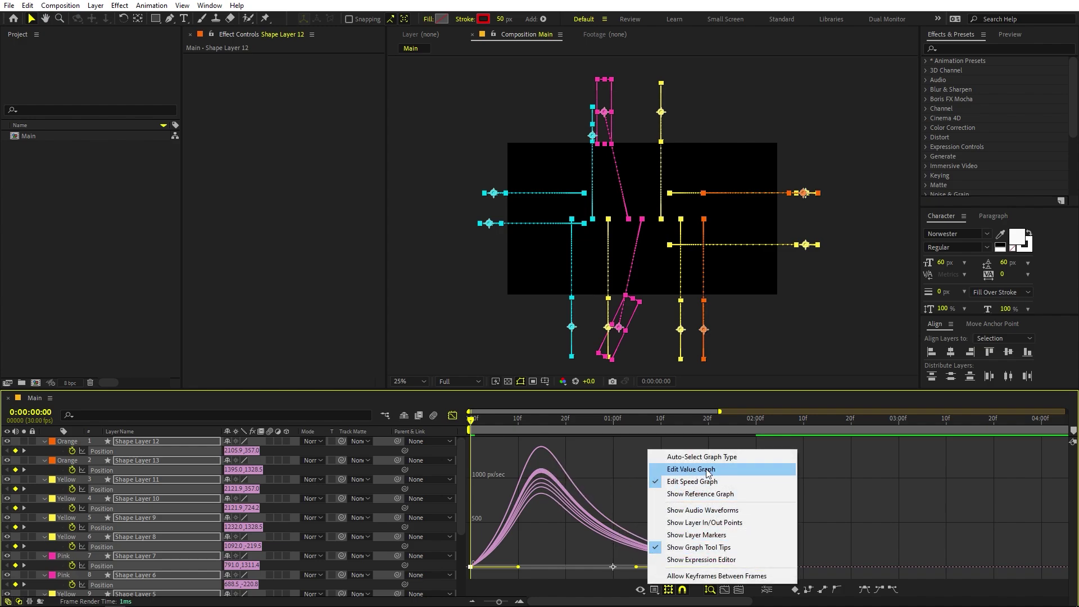
pyautogui.moveTo(541, 538); pyautogui.dragTo(432, 581)
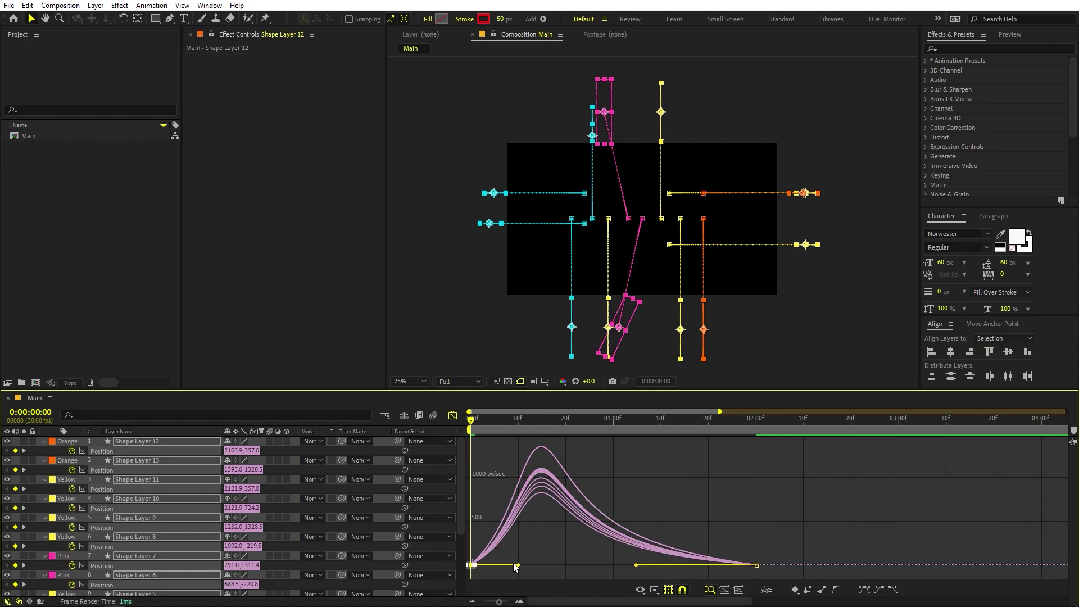
pyautogui.moveTo(517, 565); pyautogui.dragTo(565, 572)
pyautogui.moveTo(807, 546); pyautogui.dragTo(622, 565)
pyautogui.click(452, 415)
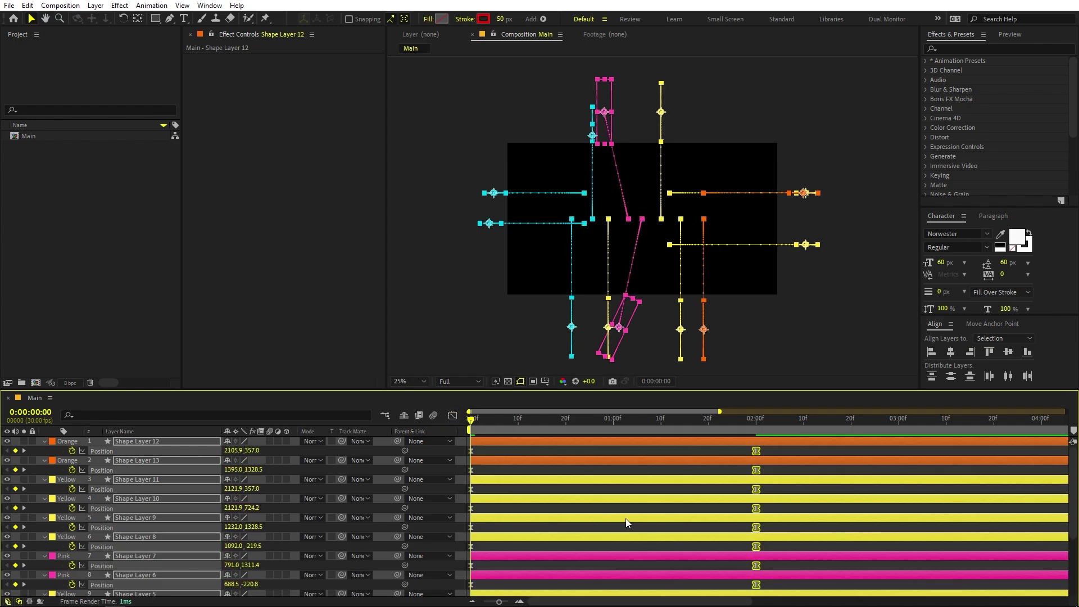
# - Move the end Position keyframes of all shape layers earlier to about 1:04 and preview the faster animation from the start
pyautogui.press('-')
pyautogui.press('space')
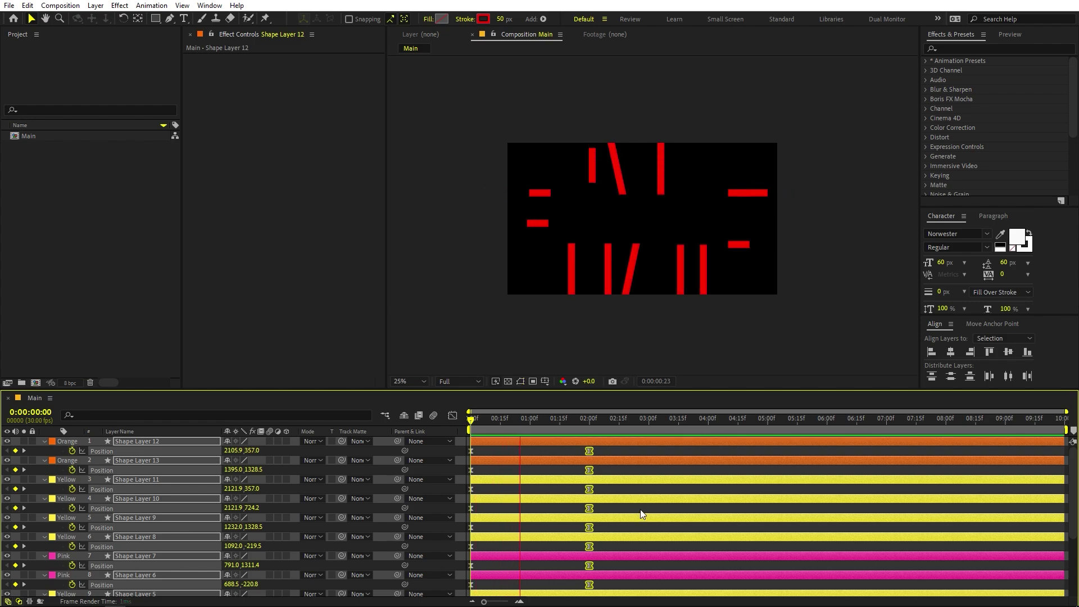
pyautogui.moveTo(562, 423); pyautogui.dragTo(526, 448)
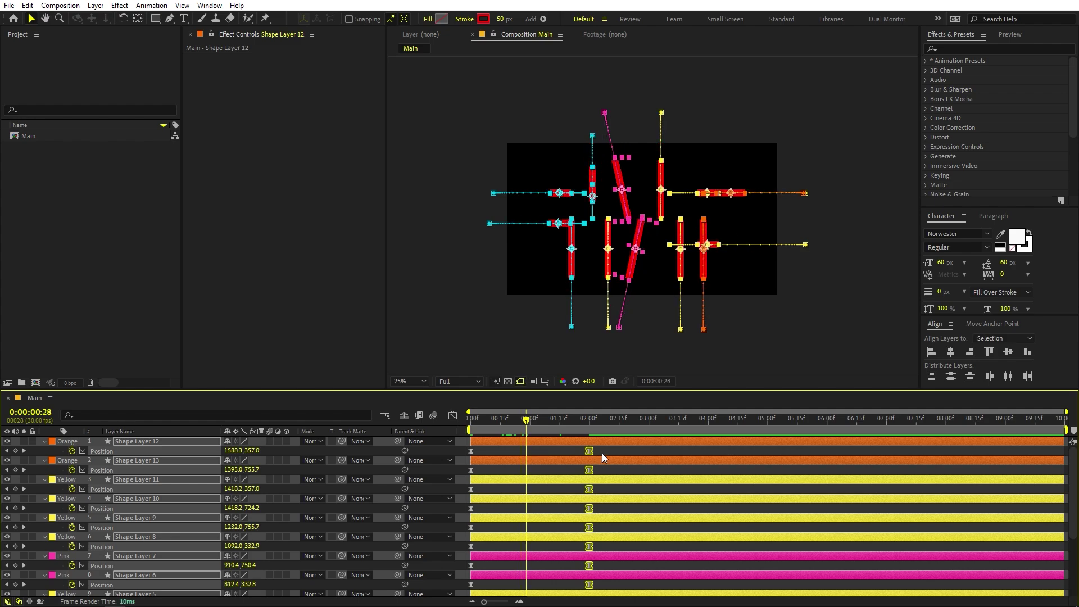
pyautogui.scroll(-5, 602, 450)
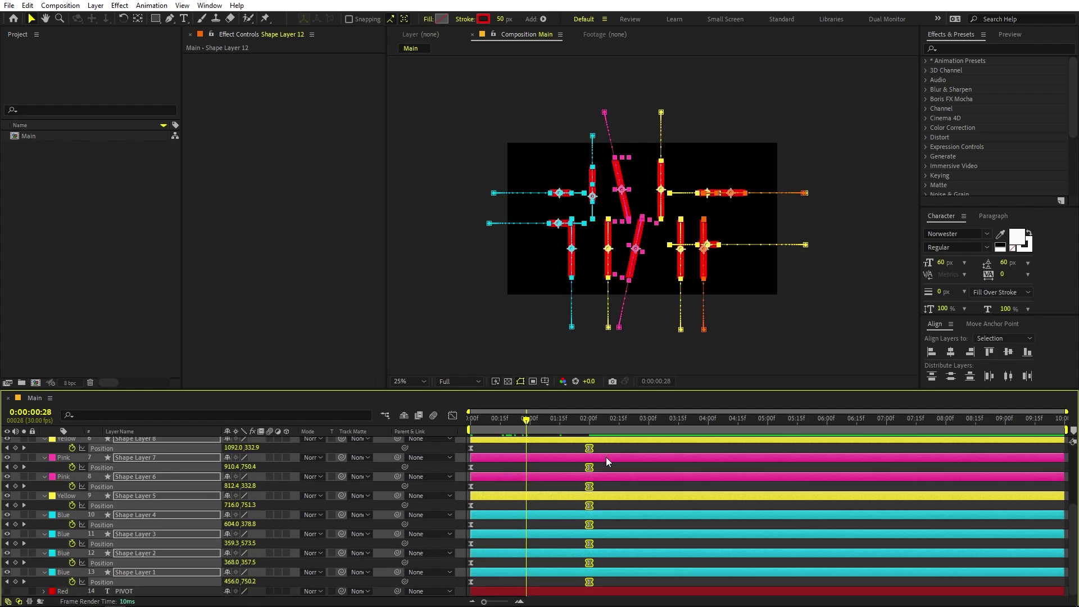
pyautogui.moveTo(589, 585); pyautogui.dragTo(537, 581)
pyautogui.moveTo(524, 422); pyautogui.dragTo(459, 447)
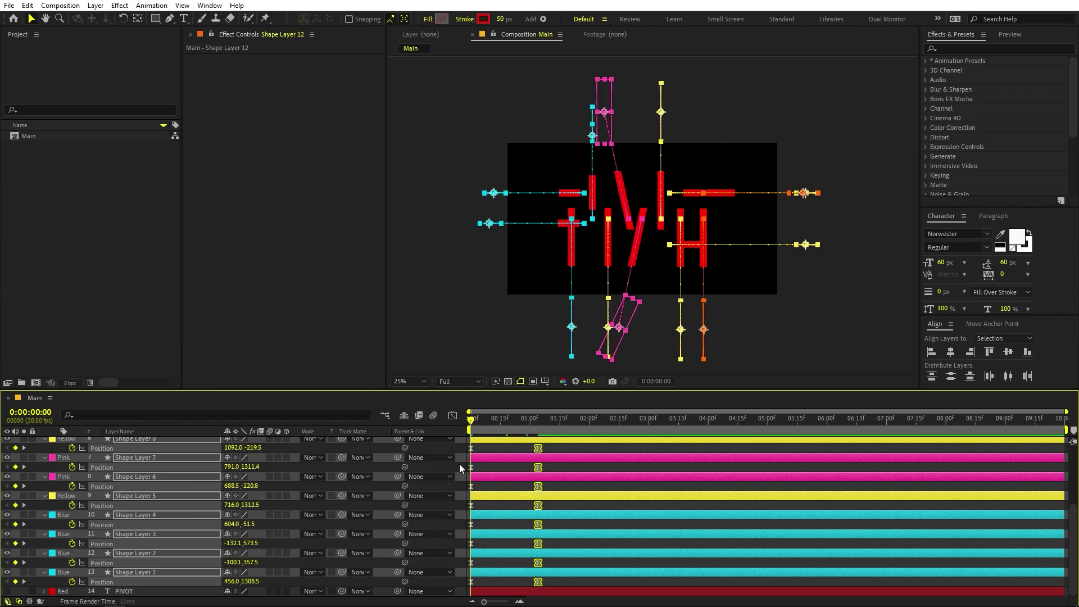
pyautogui.press('space')
pyautogui.press('space')
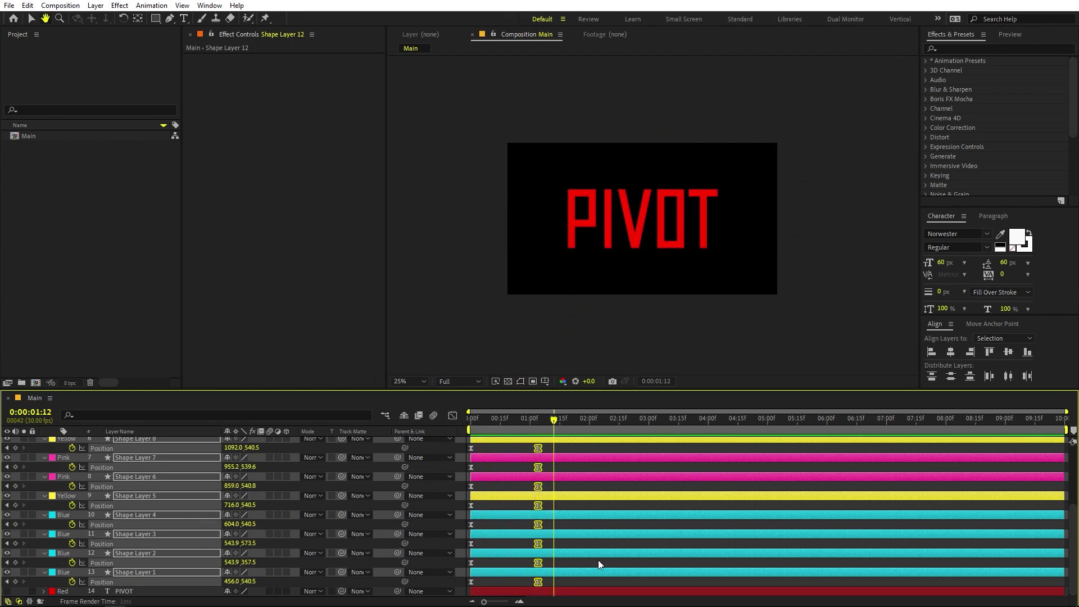
pyautogui.moveTo(522, 426); pyautogui.dragTo(341, 443)
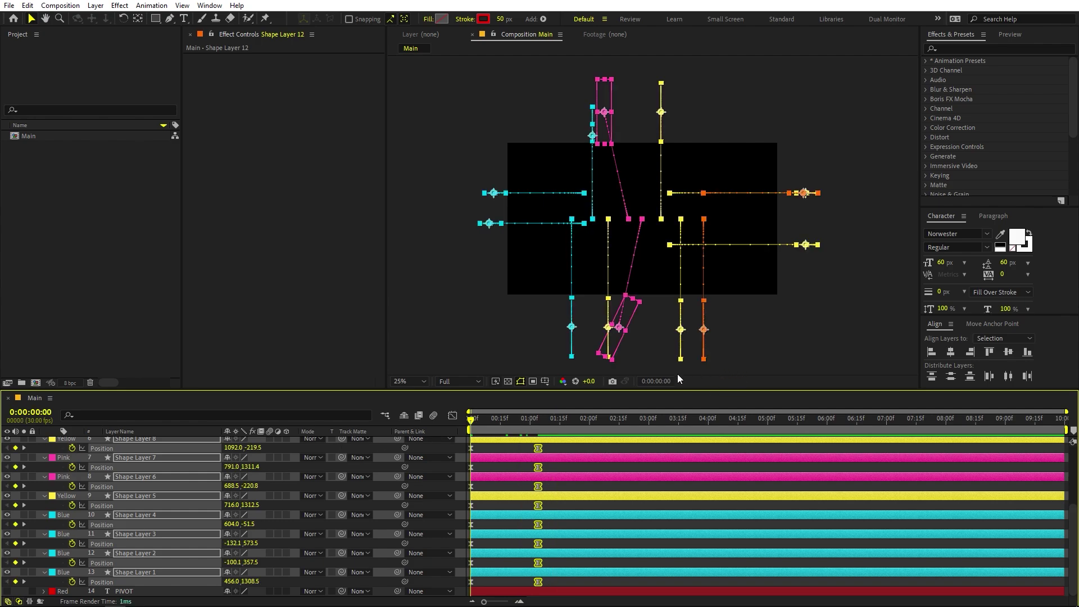
# - Collapse the layers' keyframed properties, deselect everything and set the composition view magnification to Fit up to 100%
pyautogui.press('u')
pyautogui.click(520, 571)
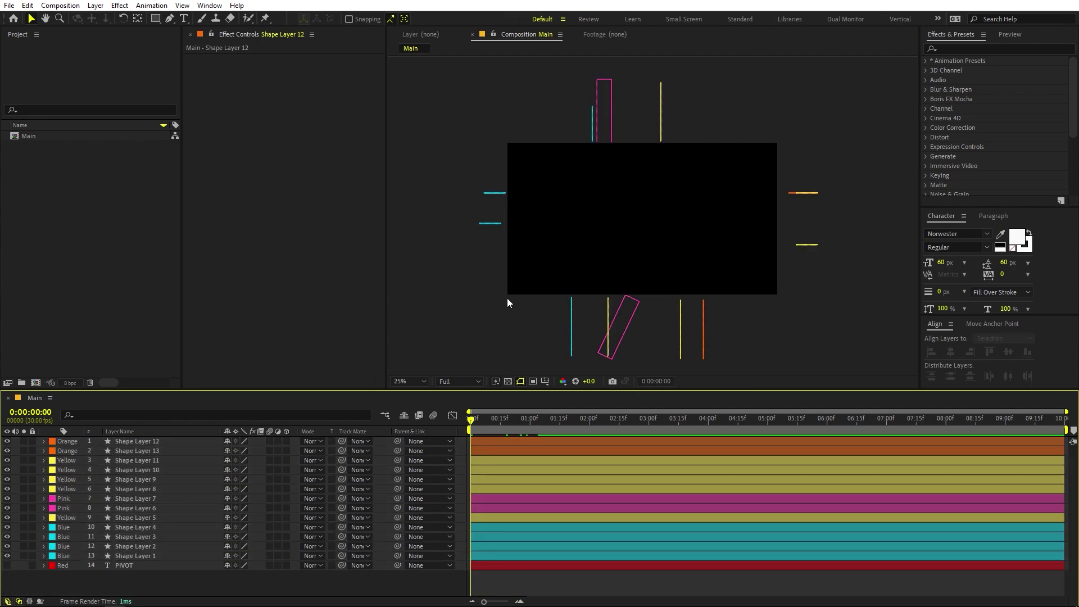
pyautogui.click(409, 377)
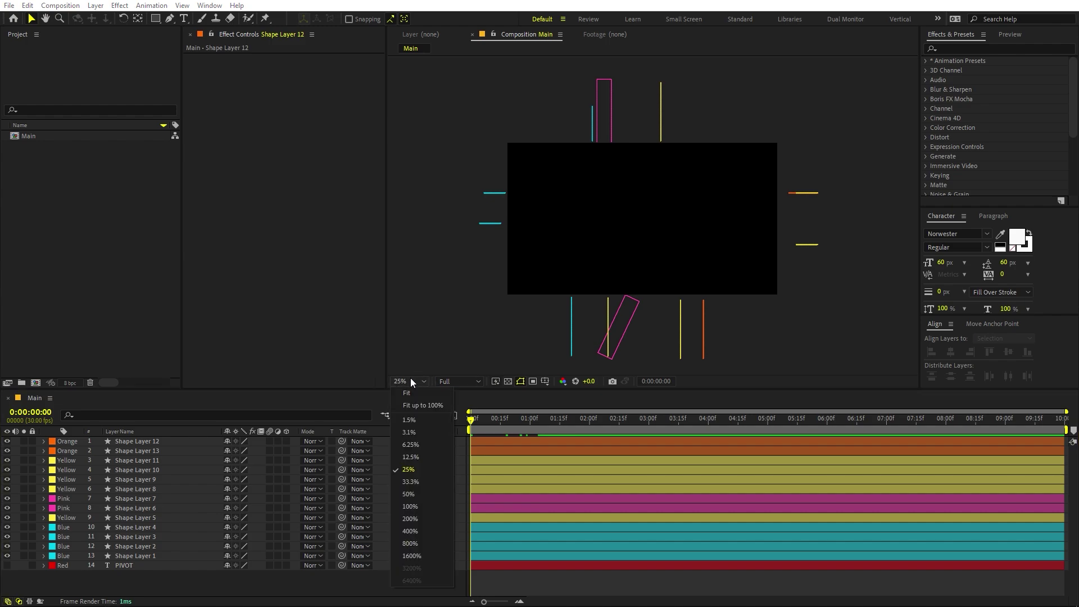
pyautogui.click(420, 406)
# - Shift all layers of the I, V, O and T pieces together so they start at about 4:13
pyautogui.click(514, 445)
pyautogui.keyDown('shift'); pyautogui.click(496, 518); pyautogui.keyUp('shift')
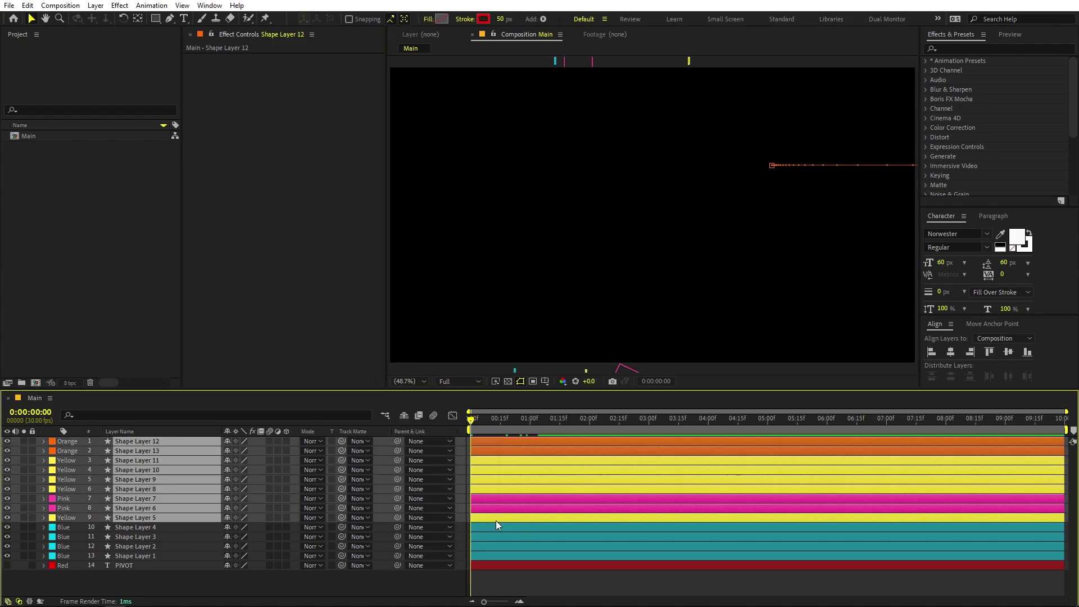
pyautogui.moveTo(496, 518); pyautogui.dragTo(757, 520)
pyautogui.click(648, 487)
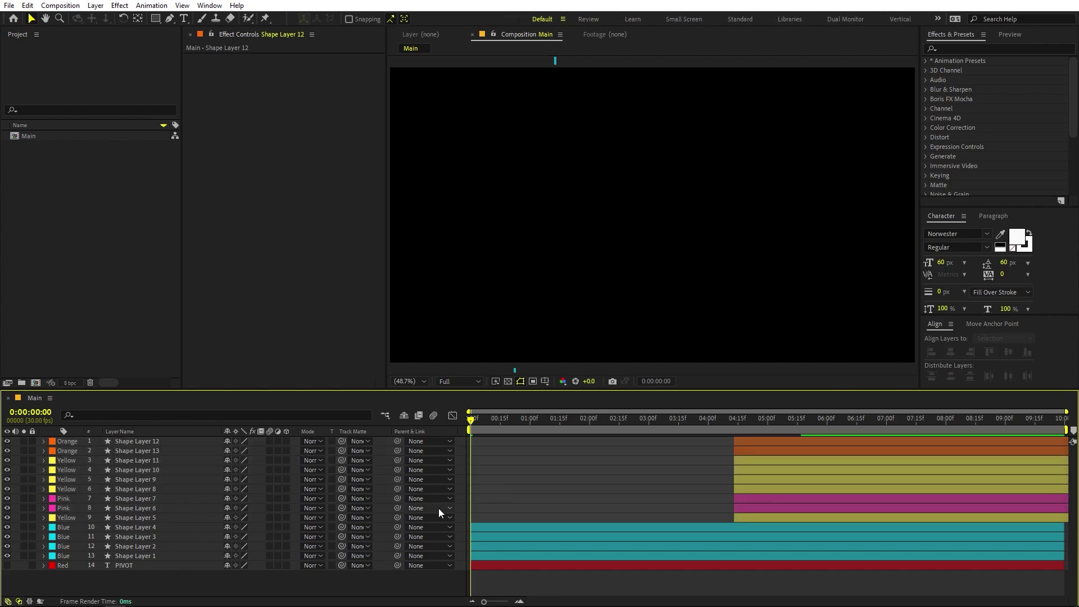
# - Shift Shape Layers 2, 3 and 4 of the P together so they start at about 1:17, leaving Shape Layer 1 at zero
pyautogui.moveTo(483, 602); pyautogui.dragTo(492, 602)
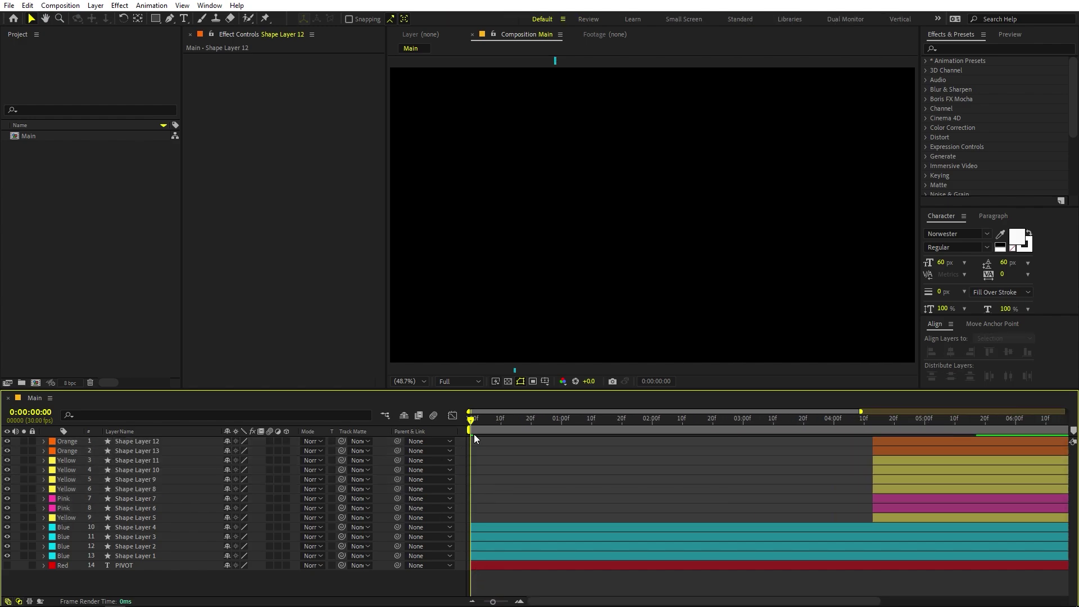
pyautogui.moveTo(474, 433); pyautogui.dragTo(494, 430)
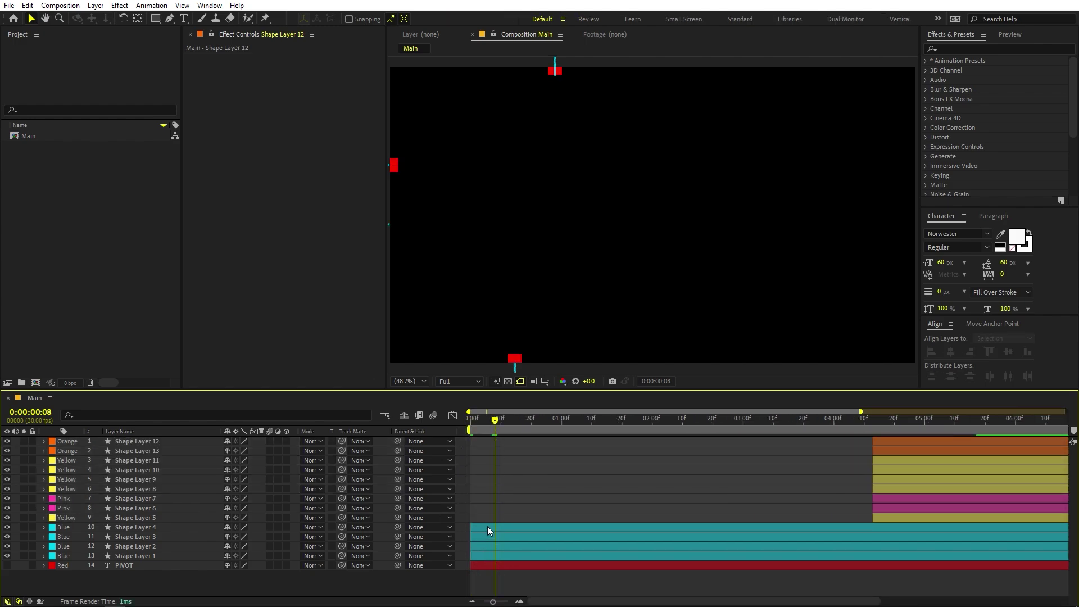
pyautogui.click(488, 527)
pyautogui.keyDown('shift'); pyautogui.click(489, 547); pyautogui.keyUp('shift')
pyautogui.moveTo(490, 546); pyautogui.dragTo(630, 544)
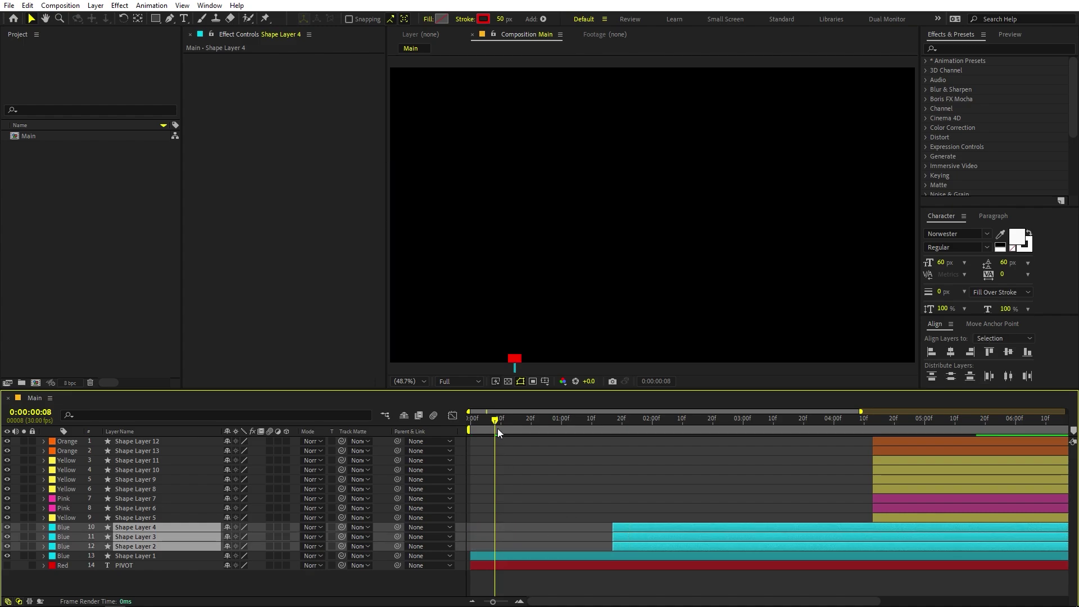
pyautogui.moveTo(497, 428); pyautogui.dragTo(468, 450)
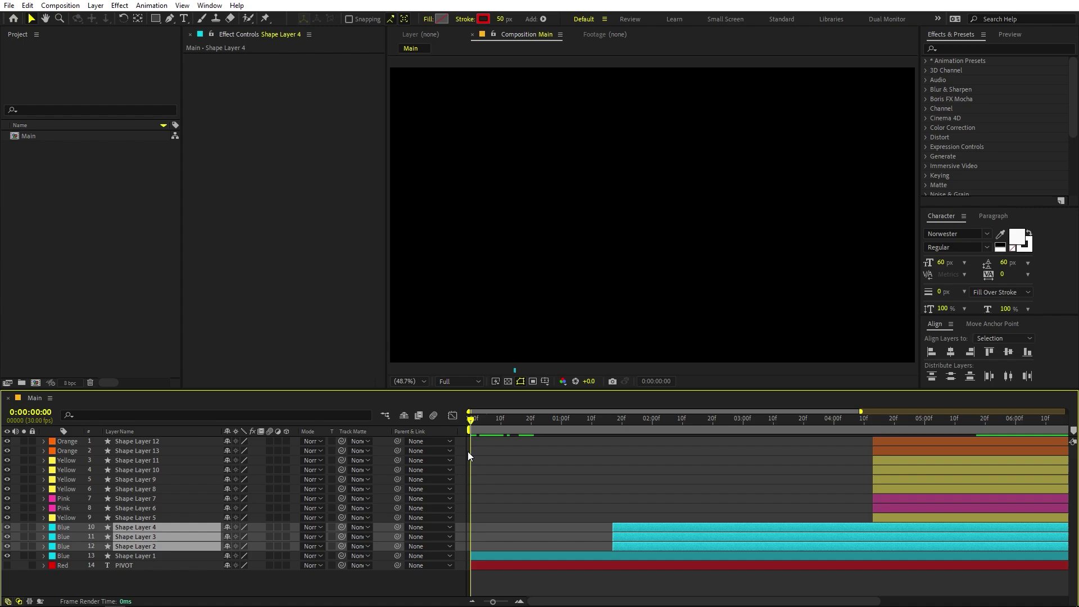
pyautogui.click(562, 526)
# - Stagger the P's pieces by starting Shape Layer 2 at frame 4, Shape Layer 3 at frame 7 and Shape Layer 4 at frame 10
pyautogui.moveTo(493, 601); pyautogui.dragTo(501, 601)
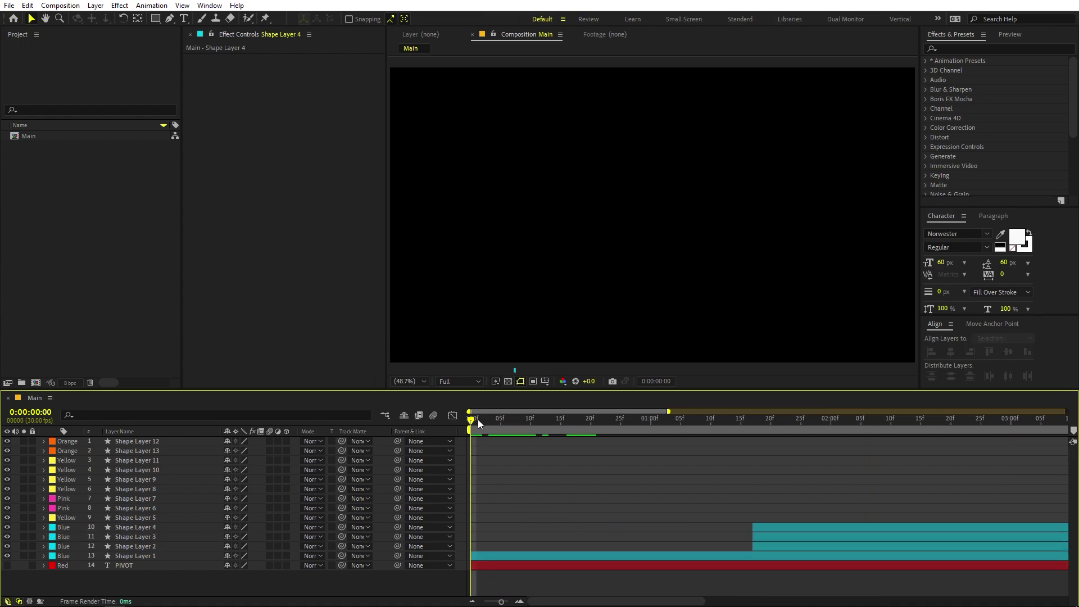
pyautogui.moveTo(471, 420); pyautogui.dragTo(497, 430)
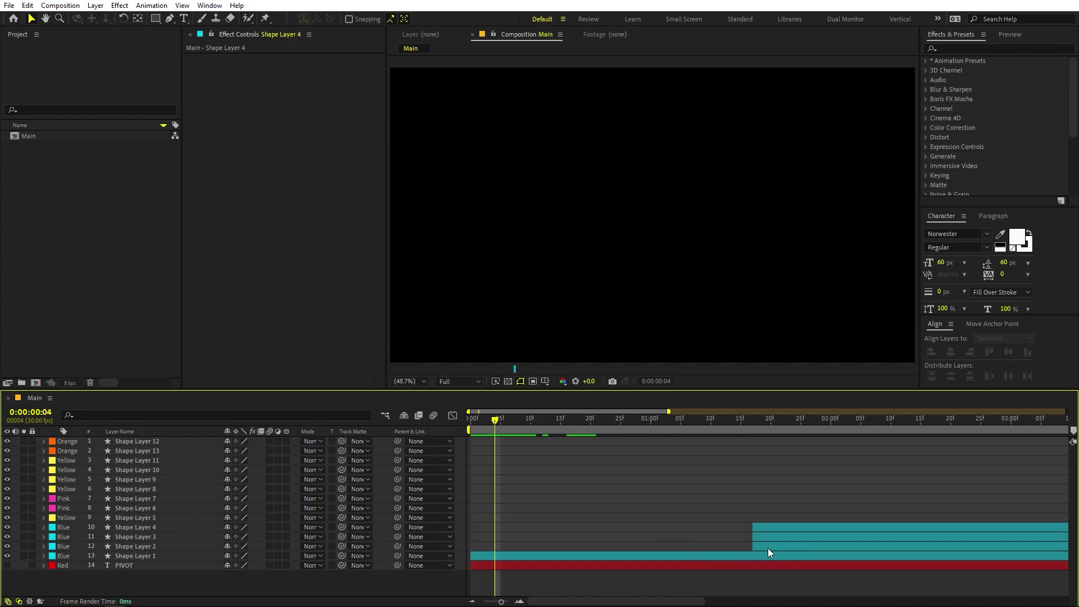
pyautogui.moveTo(767, 548); pyautogui.dragTo(511, 538)
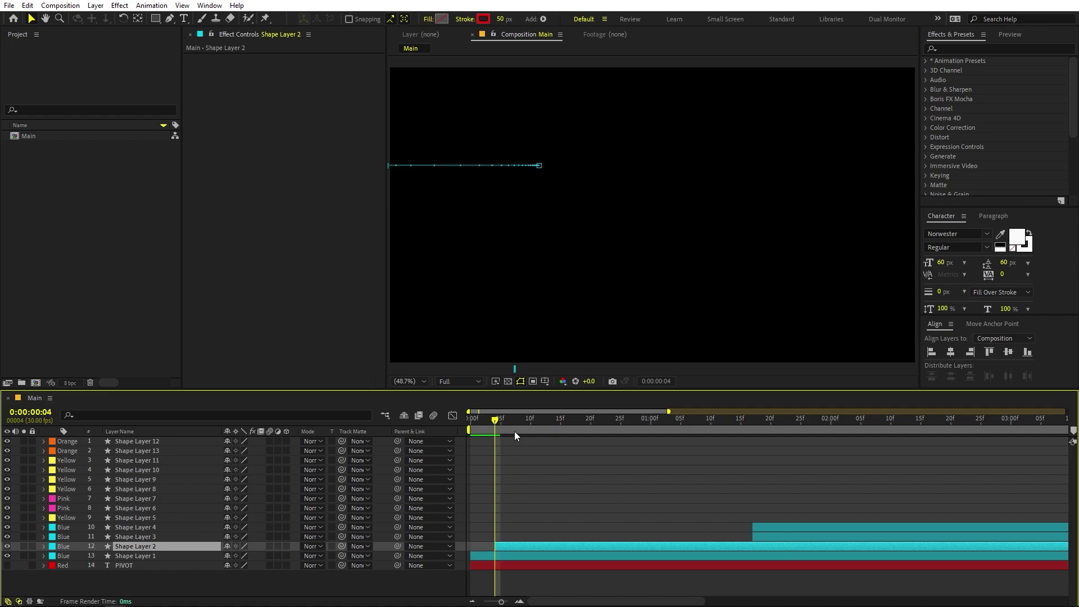
pyautogui.moveTo(497, 420); pyautogui.dragTo(514, 421)
pyautogui.moveTo(781, 537); pyautogui.dragTo(545, 529)
pyautogui.moveTo(518, 419); pyautogui.dragTo(531, 420)
pyautogui.moveTo(760, 527); pyautogui.dragTo(584, 527)
# - Play back the P's staggered assembly from the start and inspect it around 1:10
pyautogui.press('space')
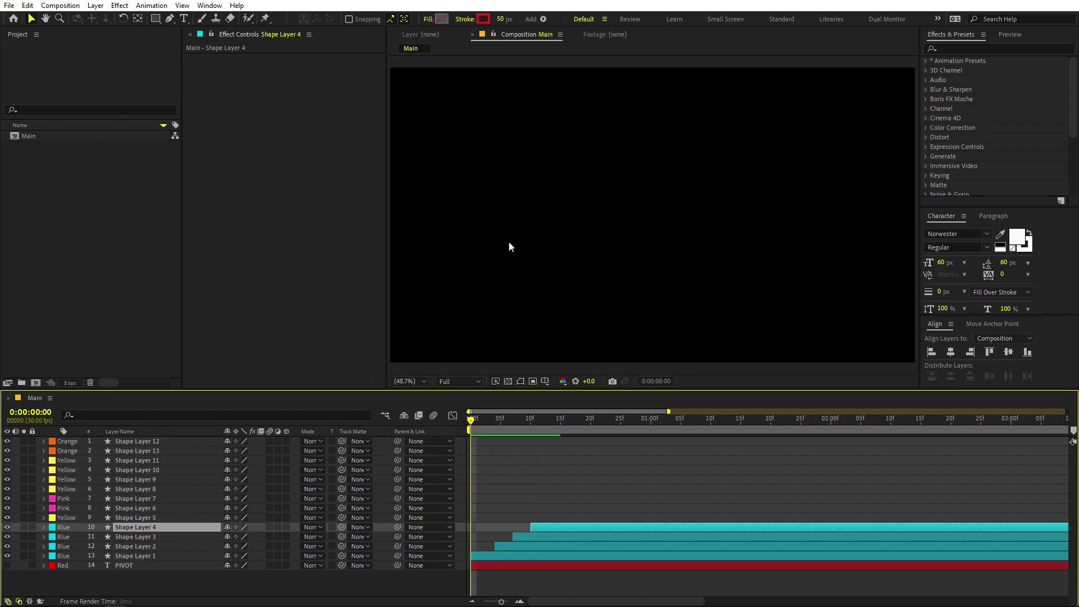
pyautogui.press('space')
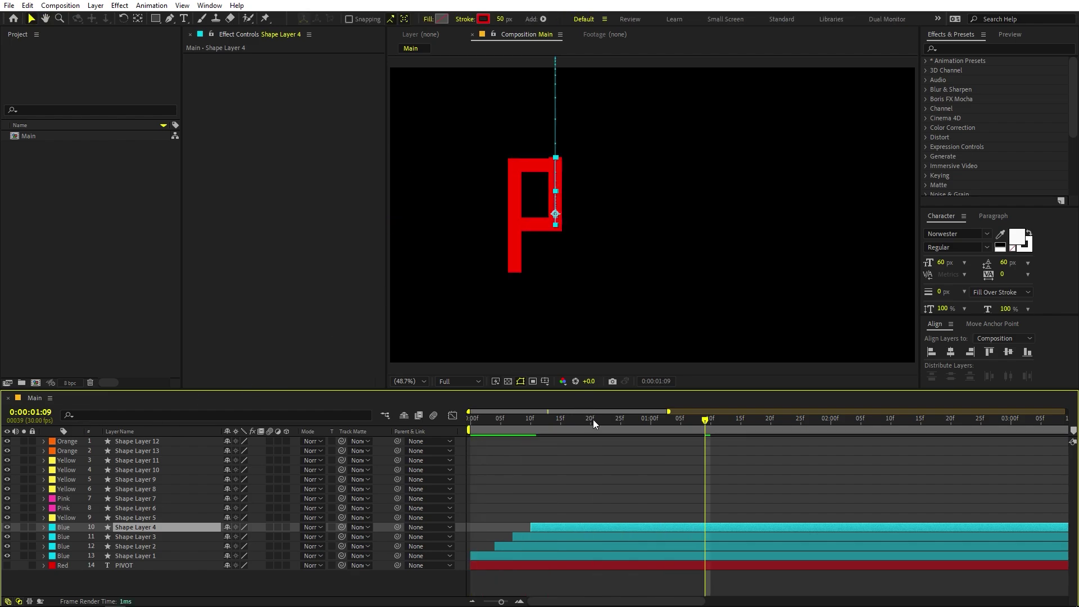
pyautogui.moveTo(592, 419); pyautogui.dragTo(710, 444)
pyautogui.scroll(-5, 673, 473)
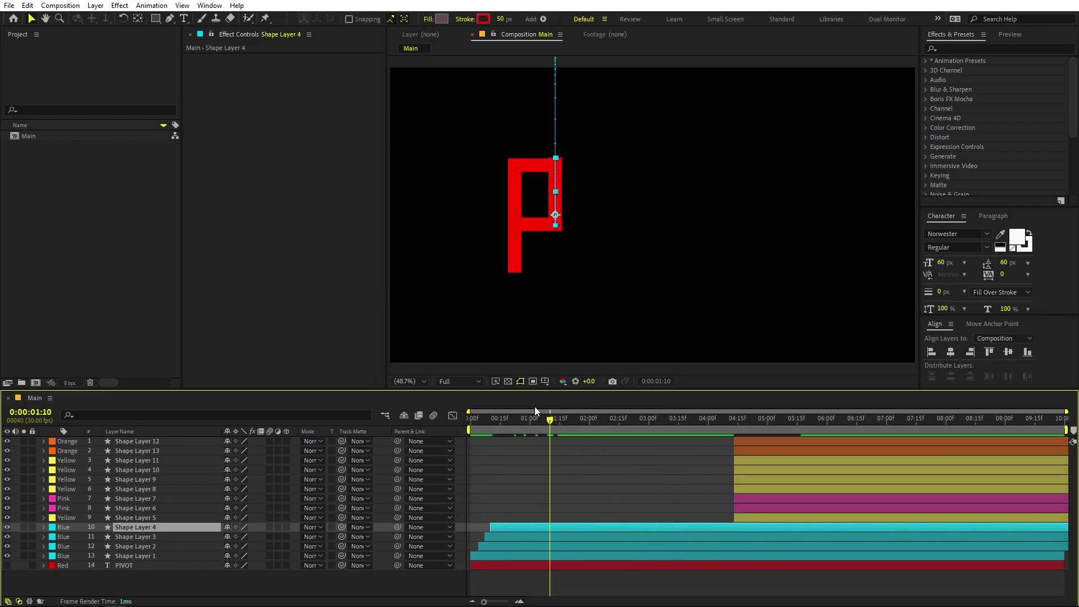
# - Move the I's Shape Layer 5 to start at about frame 8 and play back the P and I together
pyautogui.moveTo(534, 418); pyautogui.dragTo(516, 438)
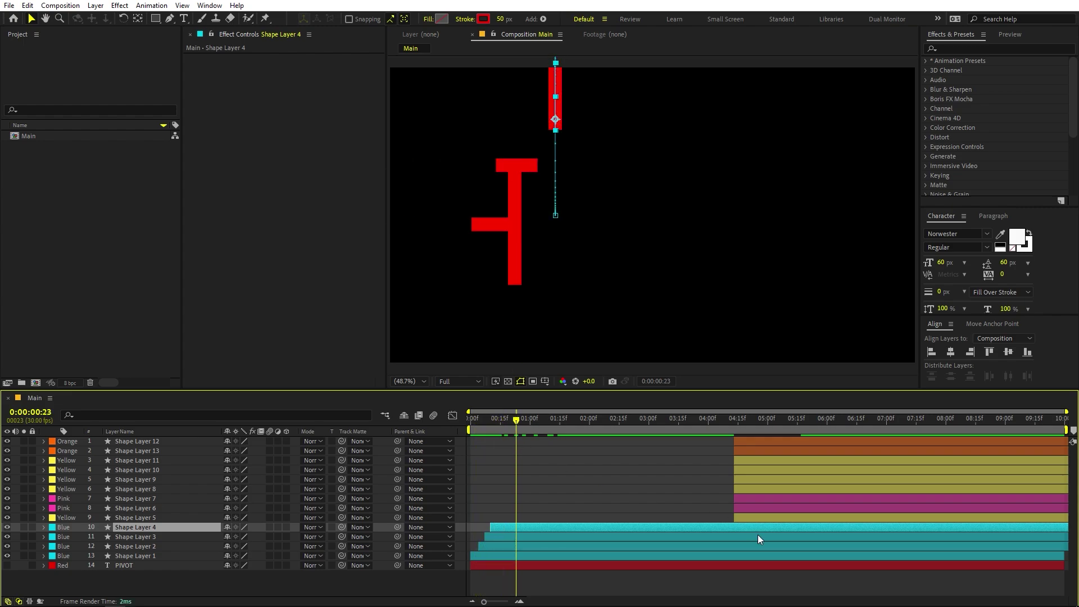
pyautogui.moveTo(756, 516); pyautogui.dragTo(508, 515)
pyautogui.press('space')
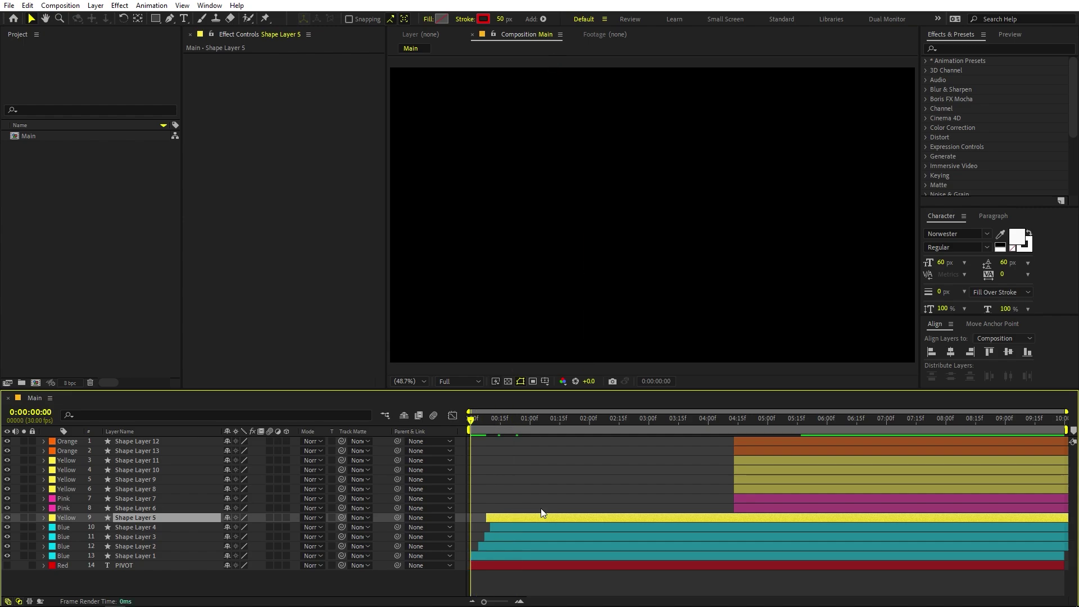
pyautogui.press('space')
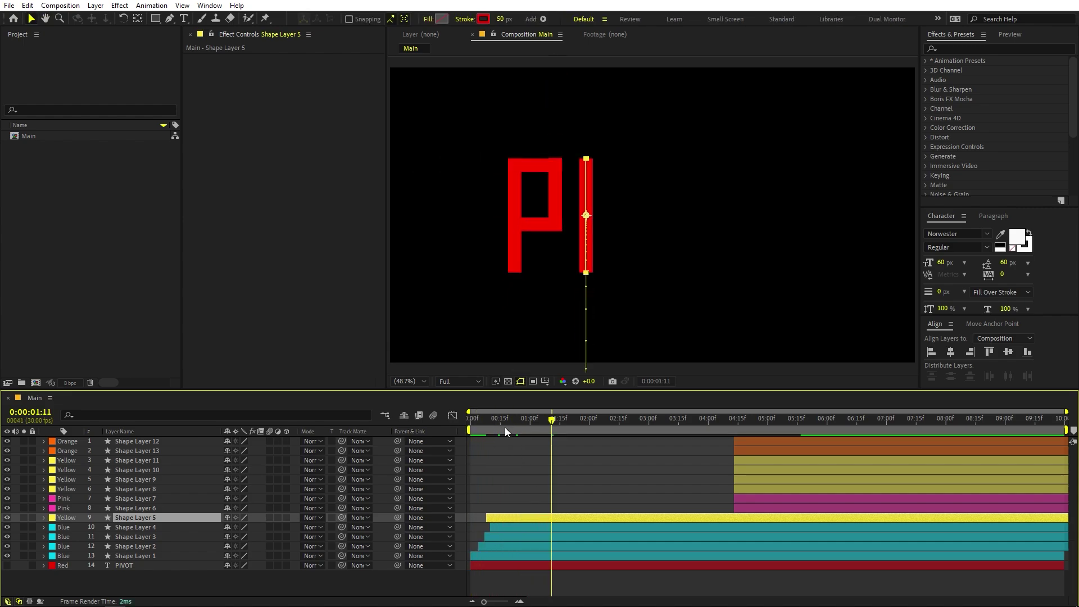
# - Stagger the V's pieces by starting Shape Layer 6 at about frame 15 and Shape Layer 7 at about frame 20, then preview the animation
pyautogui.moveTo(557, 430); pyautogui.dragTo(520, 435)
pyautogui.click(766, 509)
pyautogui.keyDown('shift'); pyautogui.click(767, 500); pyautogui.keyUp('shift')
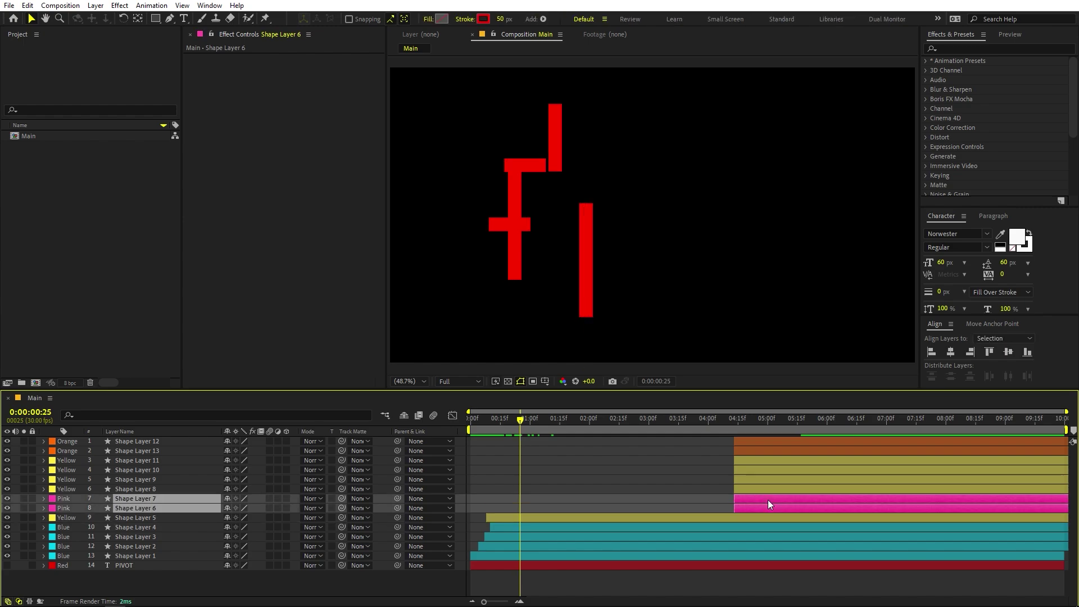
pyautogui.moveTo(768, 499); pyautogui.dragTo(550, 491)
pyautogui.click(555, 481)
pyautogui.scroll(1, 486, 475)
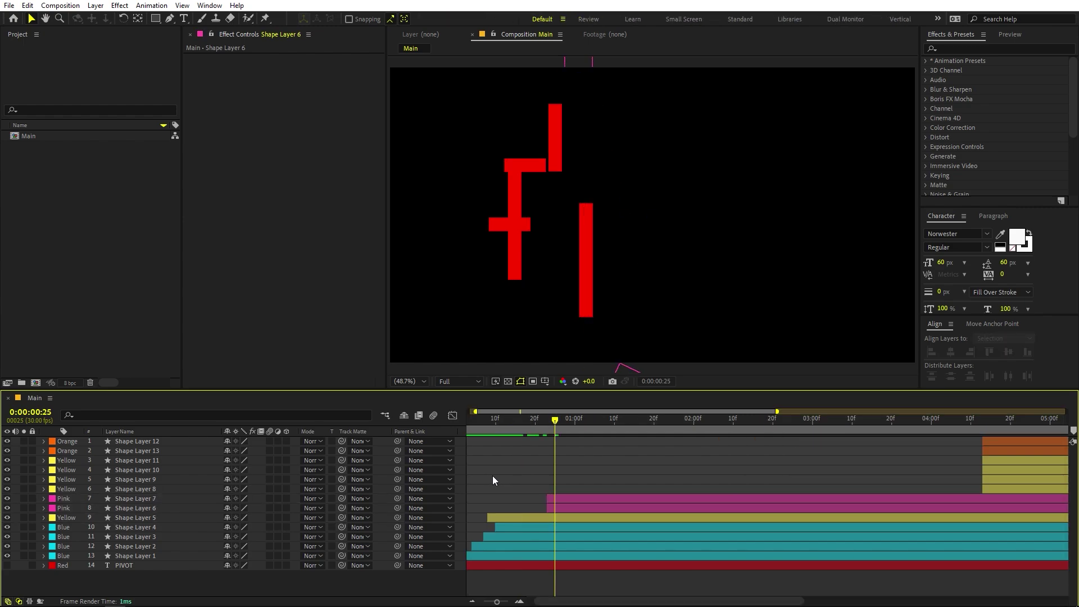
pyautogui.press('space')
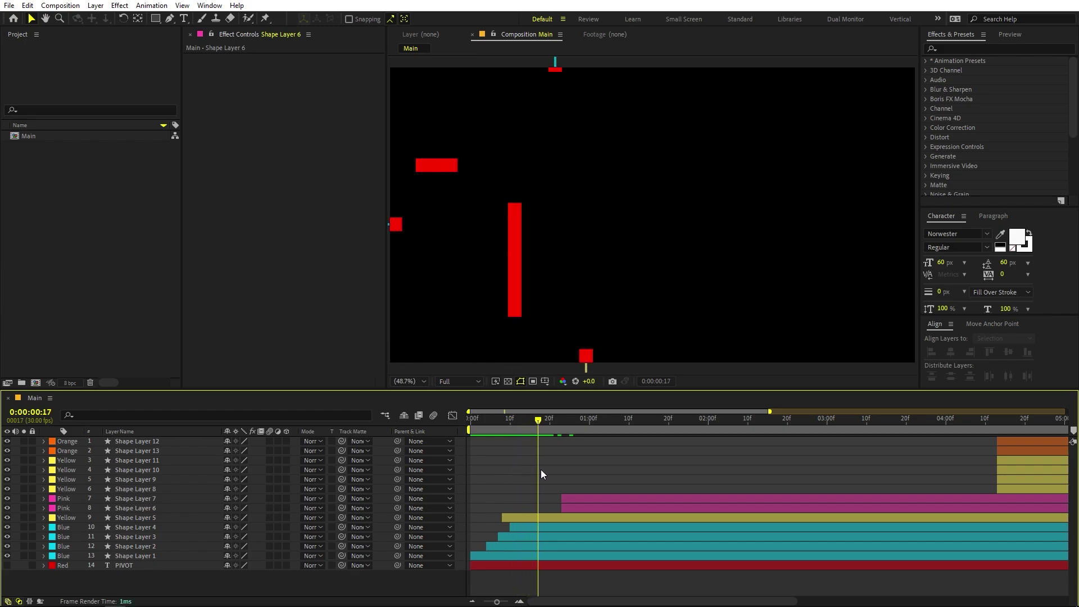
pyautogui.moveTo(575, 509)
pyautogui.mouseDown()
pyautogui.moveTo(548, 510)
pyautogui.moveTo(579, 500)
pyautogui.mouseUp()
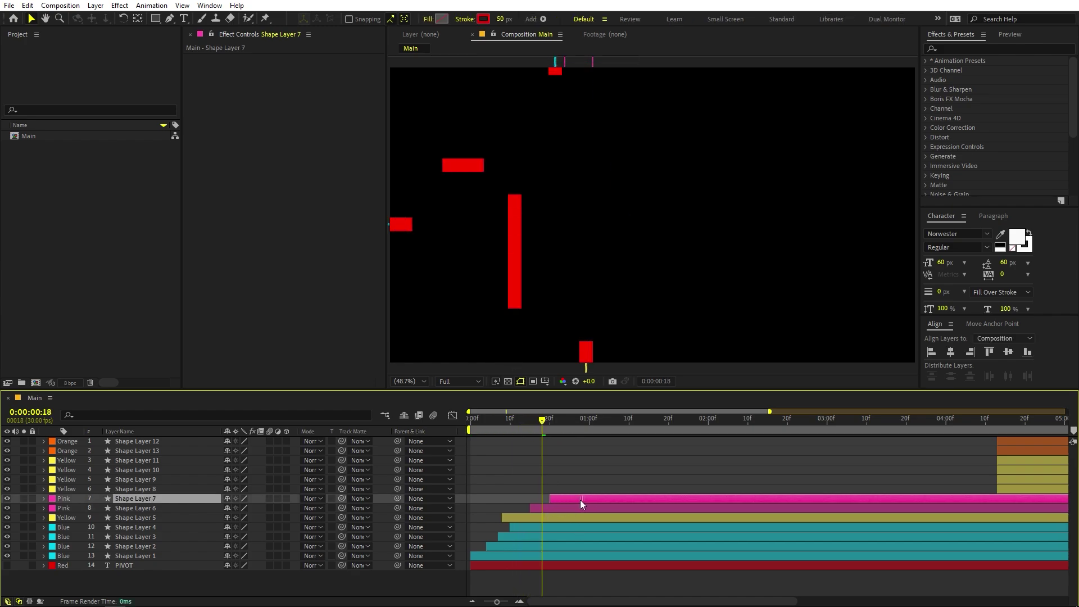
pyautogui.press('space')
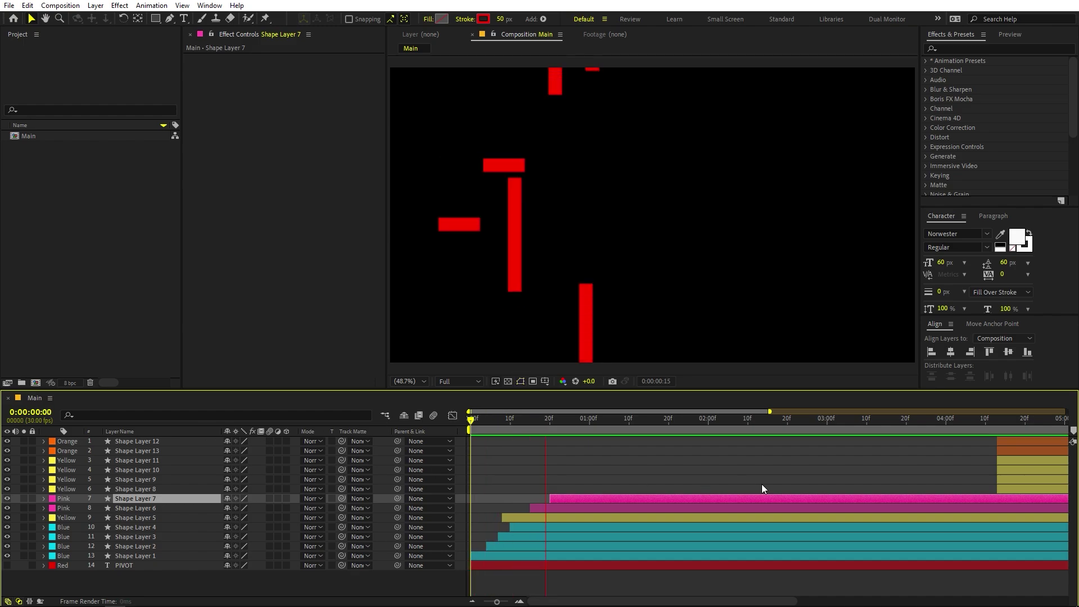
pyautogui.press('space')
# - Pull the O's four layers forward, starting Shape Layer 8 at about frame 18 and Shape Layers 9, 10 and 11 at about 1:03
pyautogui.moveTo(589, 426); pyautogui.dragTo(557, 431)
pyautogui.click(1038, 489)
pyautogui.keyDown('shift'); pyautogui.click(1027, 462); pyautogui.keyUp('shift')
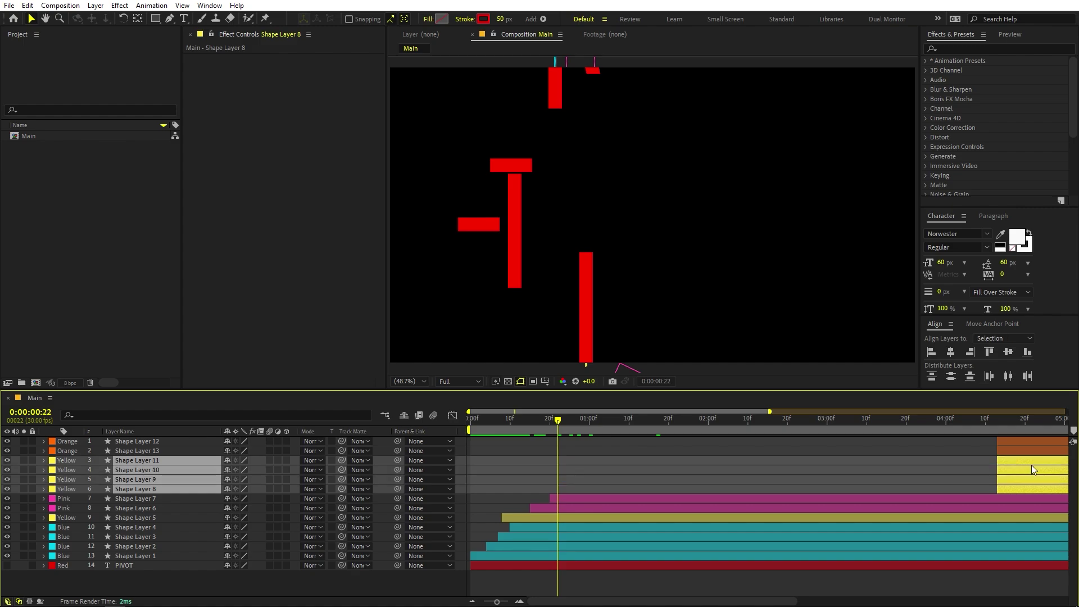
pyautogui.moveTo(1032, 464); pyautogui.dragTo(657, 469)
pyautogui.click(1021, 459)
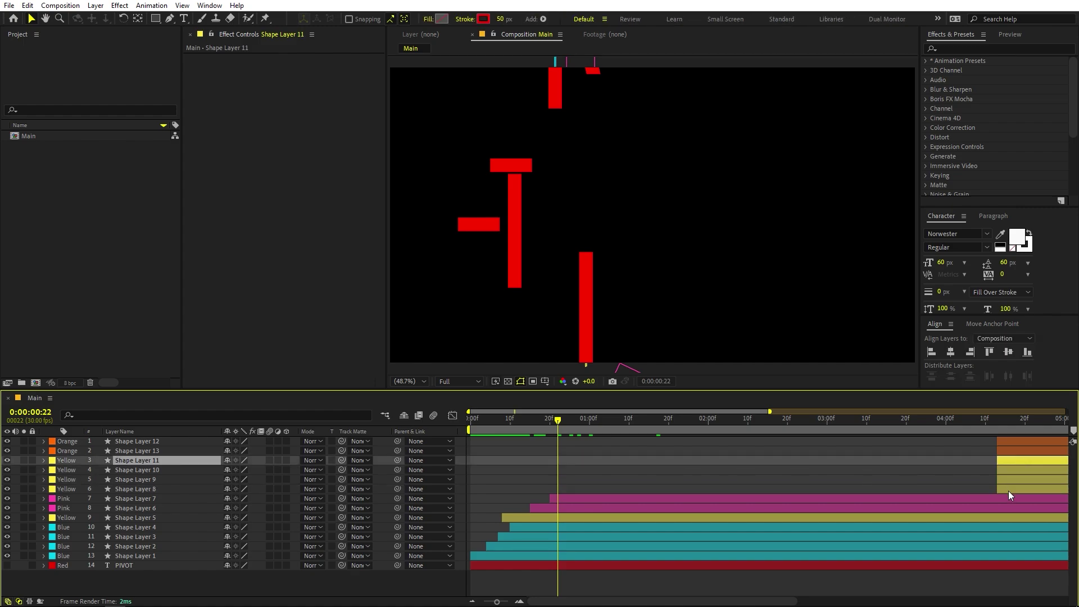
pyautogui.keyDown('shift'); pyautogui.click(1008, 490); pyautogui.keyUp('shift')
pyautogui.moveTo(1023, 476); pyautogui.dragTo(565, 492)
pyautogui.click(631, 452)
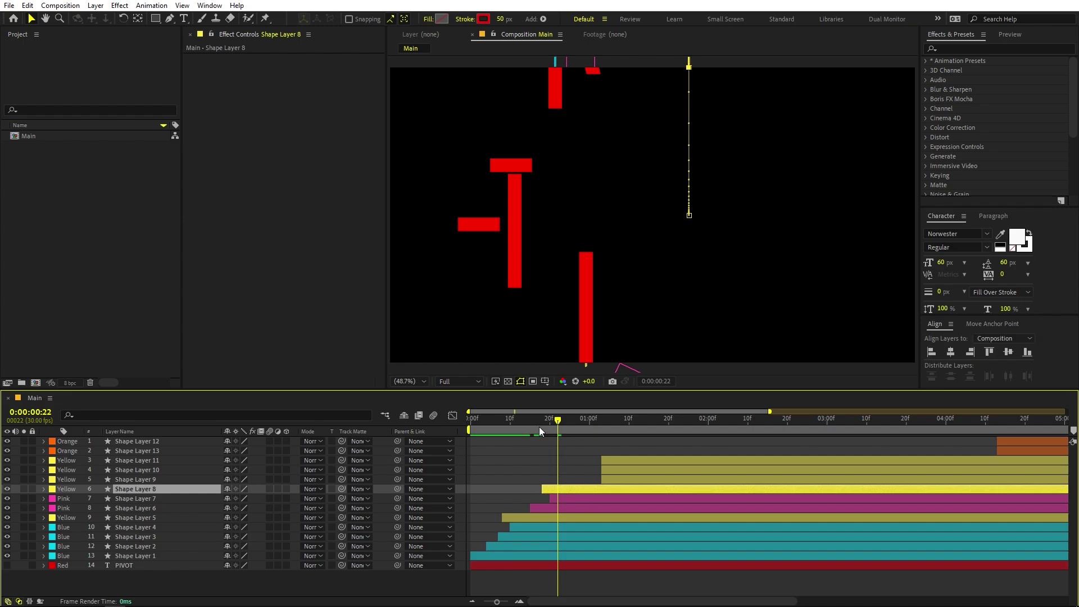
# - Stagger the O's Shape Layers 9, 10 and 11 to start at about frame 25, 1:01 and 1:07, and play back the result
pyautogui.moveTo(537, 426); pyautogui.dragTo(593, 444)
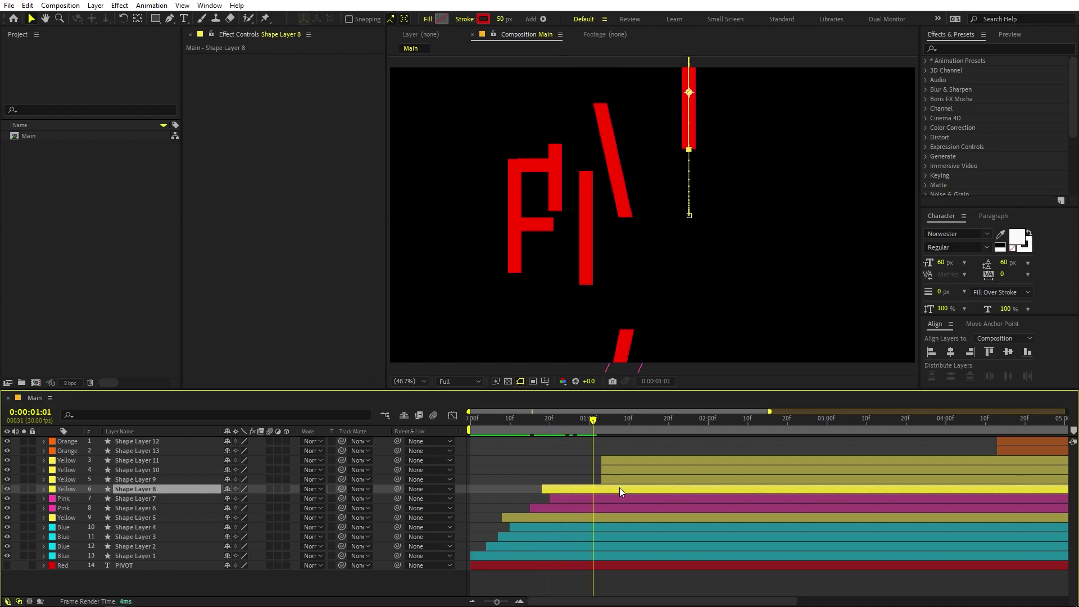
pyautogui.moveTo(621, 480); pyautogui.dragTo(646, 465)
pyautogui.press('F2')
pyautogui.click(534, 419)
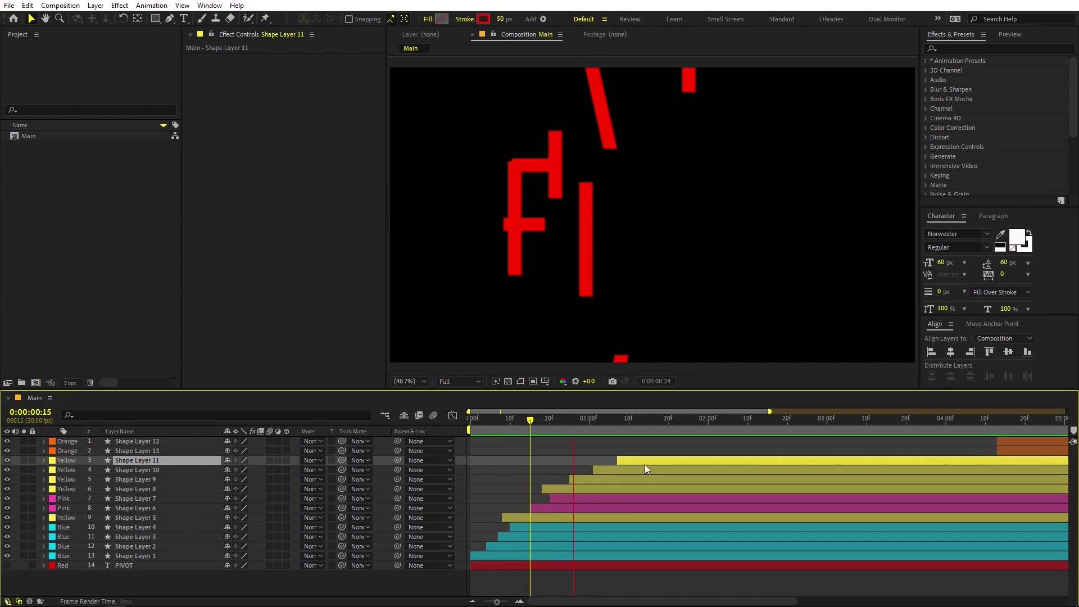
pyautogui.press('space')
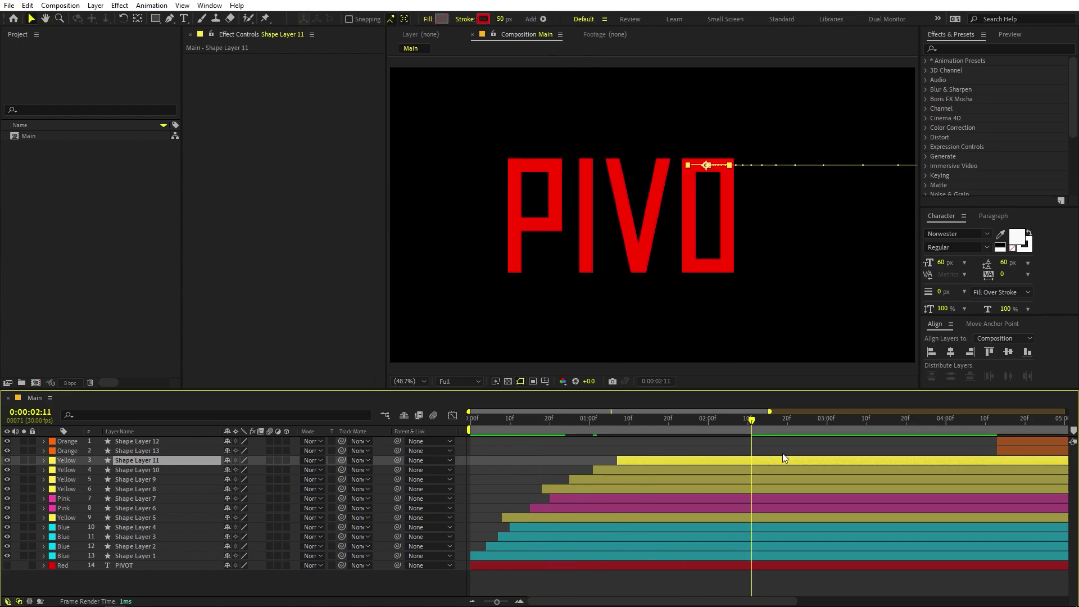
# - Start the T's Shape Layer 13 at about 1:02 and Shape Layer 12 at about 1:09, and play back the full title
pyautogui.moveTo(1003, 449); pyautogui.dragTo(685, 450)
pyautogui.click(582, 431)
pyautogui.moveTo(1024, 444); pyautogui.dragTo(654, 434)
pyautogui.click(664, 420)
pyautogui.moveTo(517, 425); pyautogui.dragTo(469, 425)
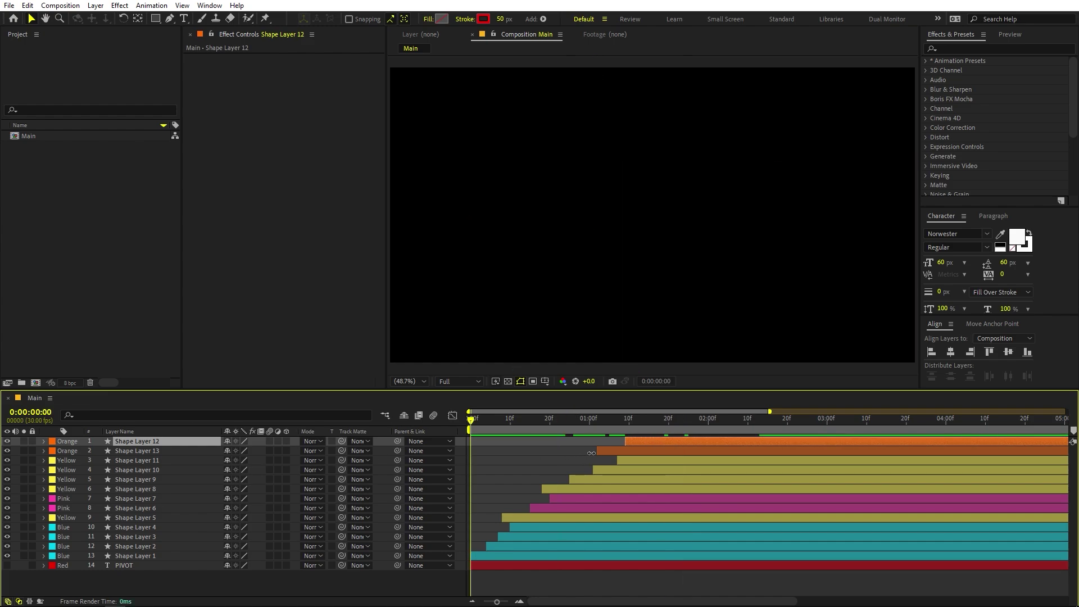
pyautogui.press('space')
pyautogui.scroll(-2, 697, 213)
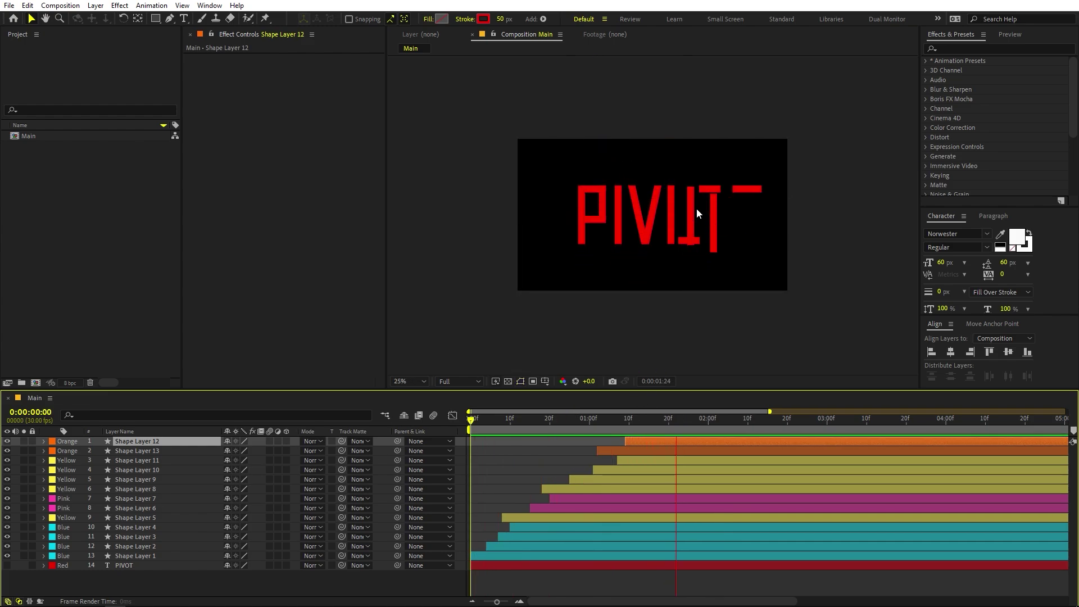
pyautogui.press('space')
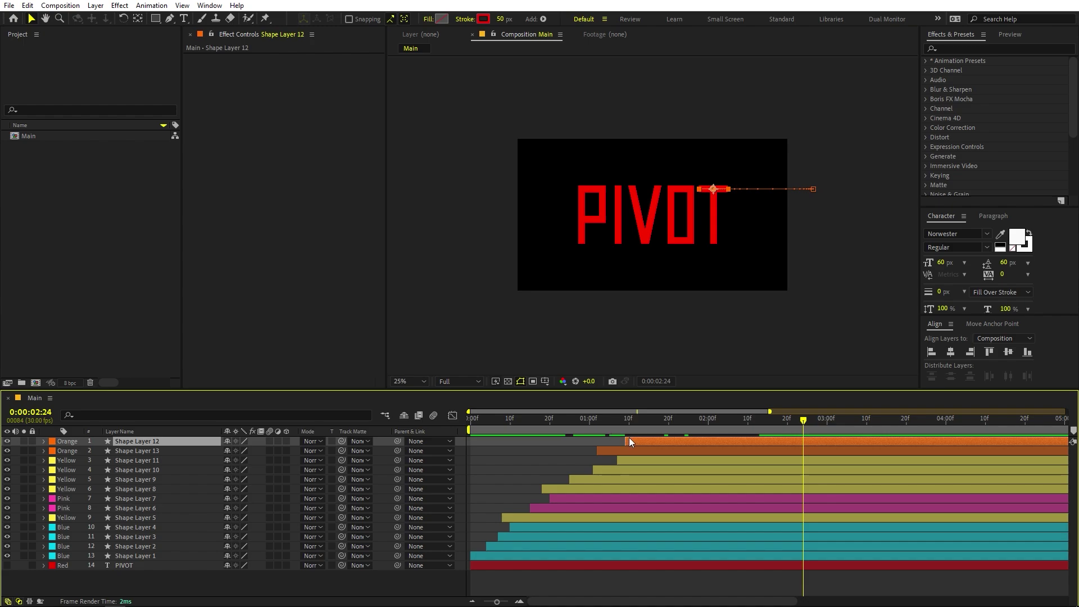
# - Delay the T's Shape Layer 12 to start at about 1:11, replay the title, and fit the composition to the viewer
pyautogui.moveTo(630, 438); pyautogui.dragTo(638, 440)
pyautogui.press('space')
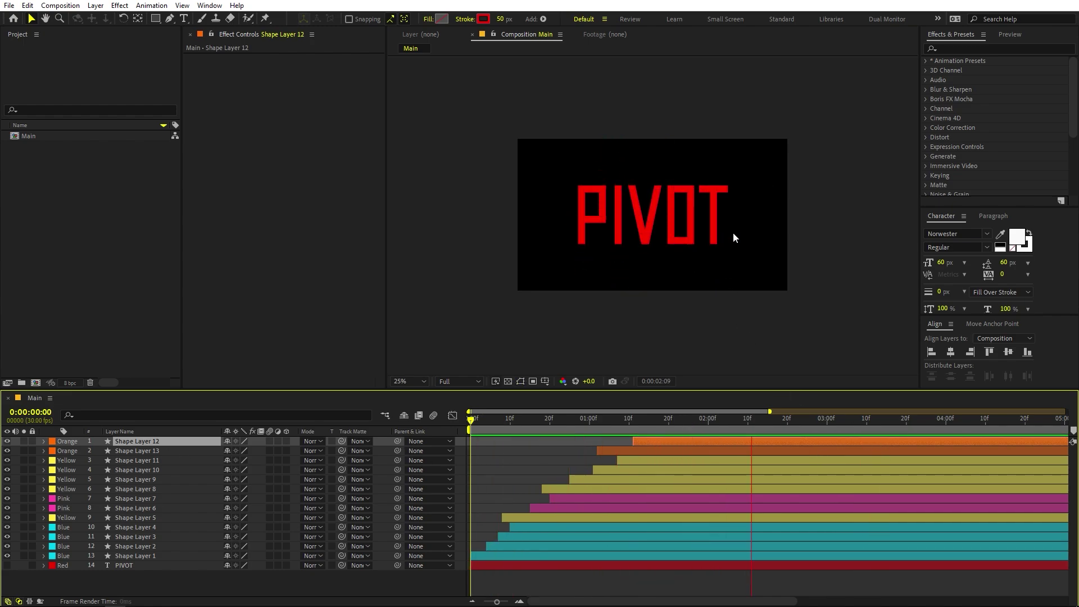
pyautogui.scroll(2, 733, 232)
pyautogui.press('space')
pyautogui.click(424, 381)
pyautogui.click(433, 401)
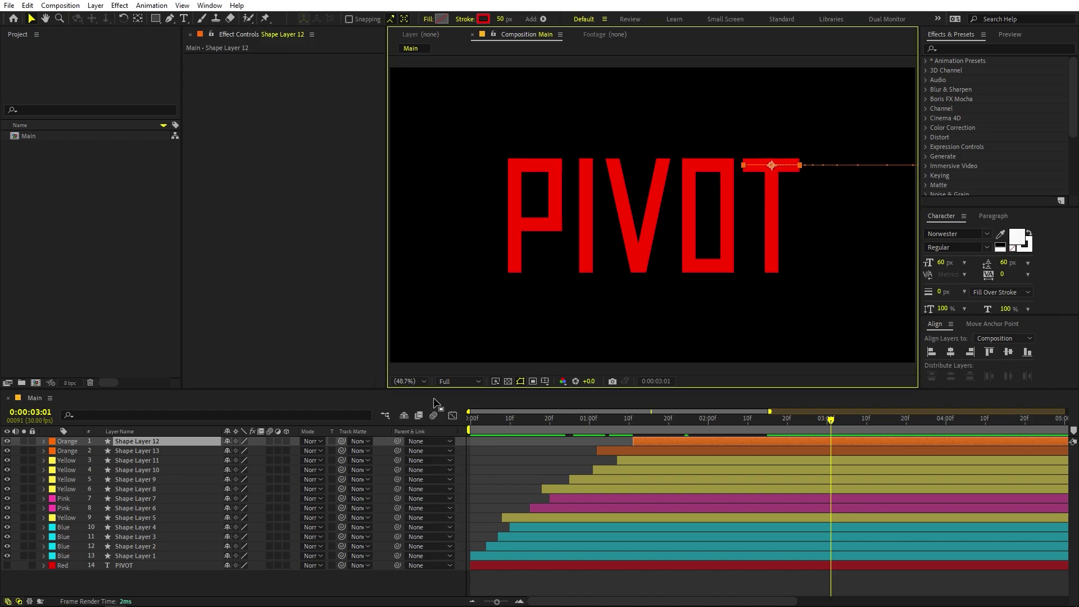
# - Pre-compose all thirteen shape layers into a composition named Text and delete the original PIVOT text layer
pyautogui.click(515, 465)
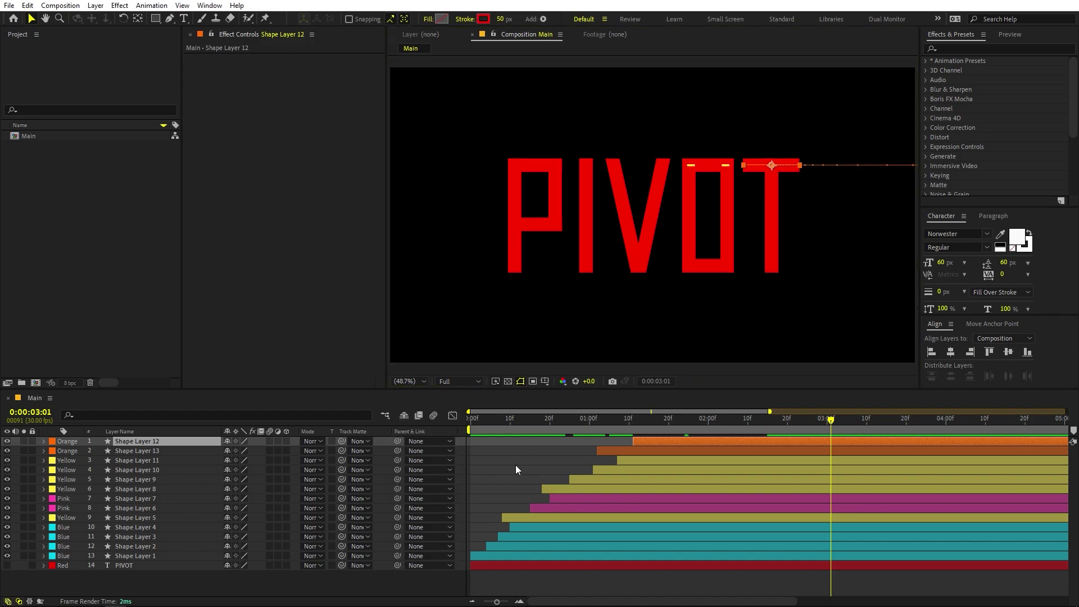
pyautogui.click(132, 446)
pyautogui.keyDown('shift'); pyautogui.click(140, 557); pyautogui.keyUp('shift')
pyautogui.rightClick(140, 556)
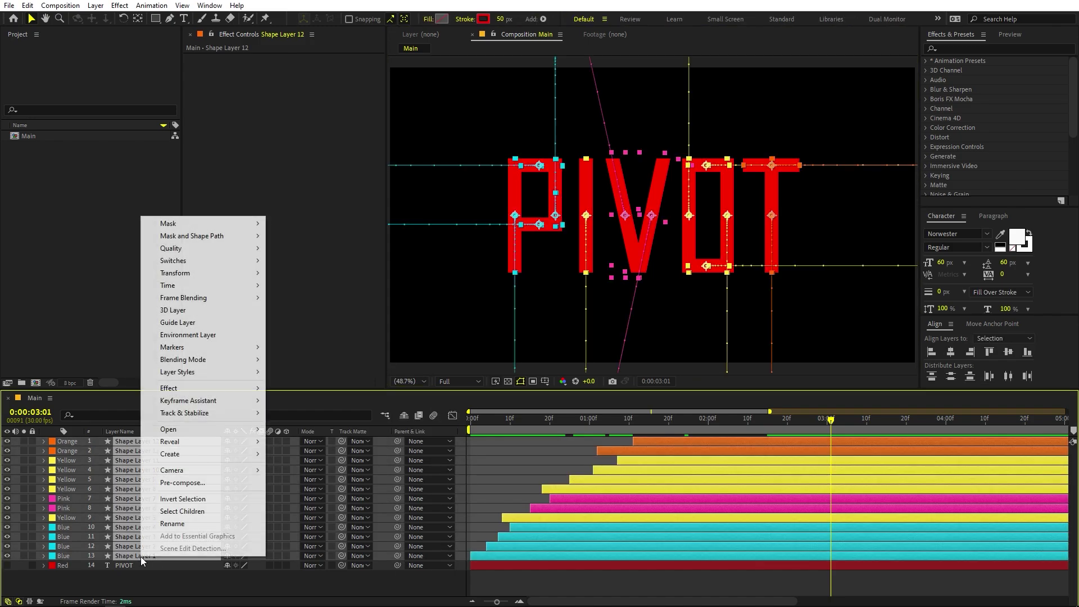
pyautogui.click(183, 482)
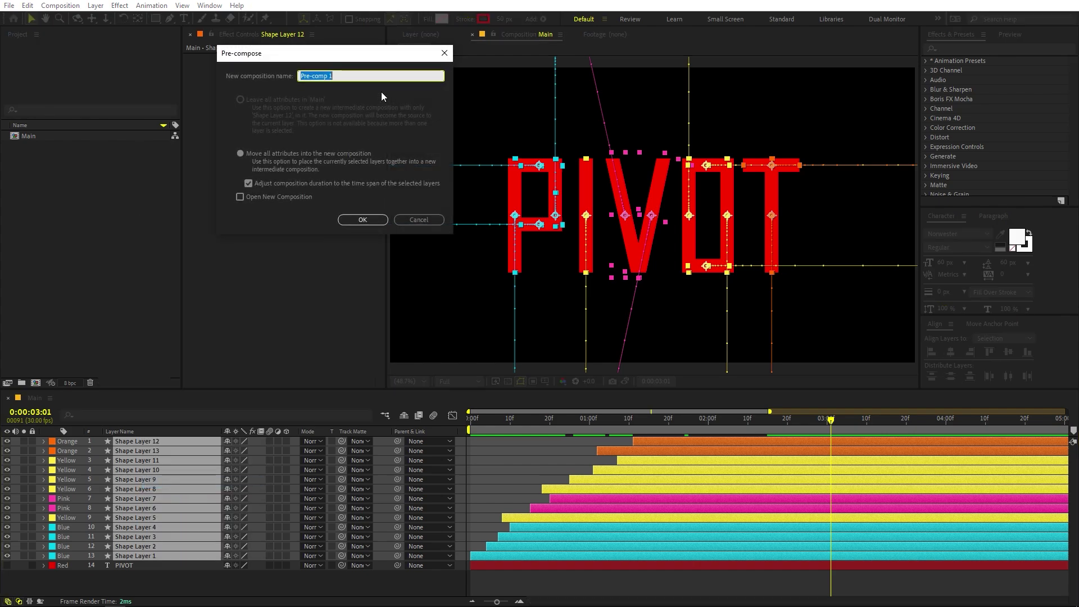
pyautogui.write('Text')
pyautogui.click(363, 219)
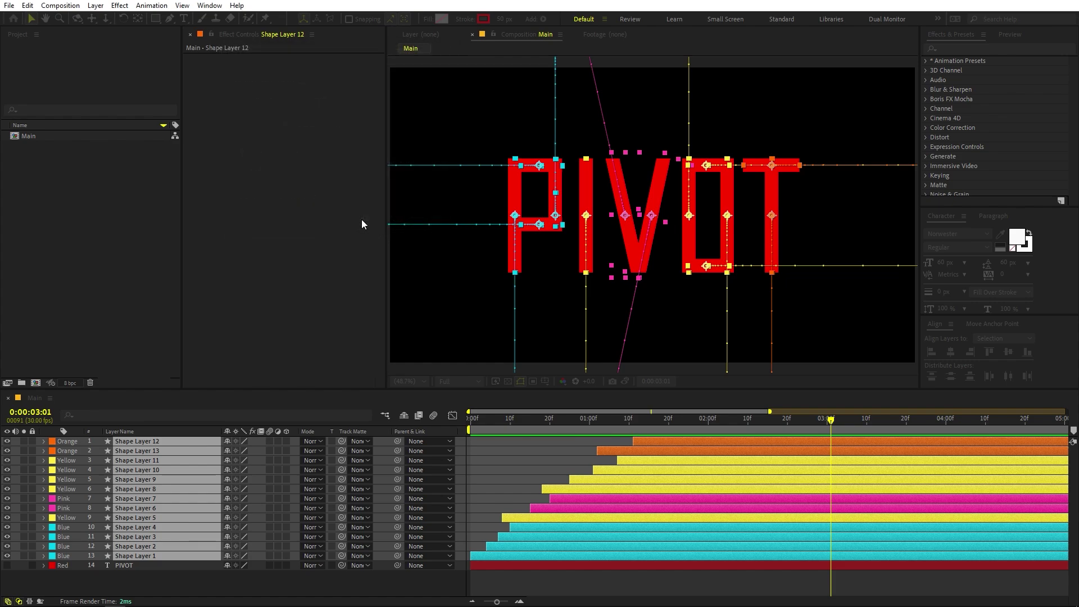
pyautogui.click(116, 452)
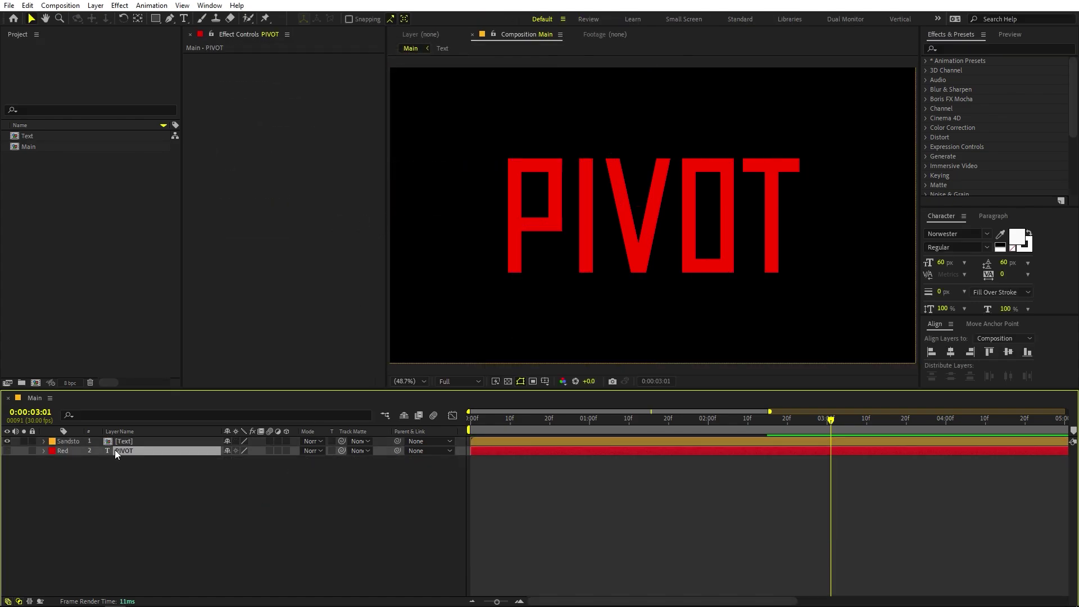
pyautogui.press('Delete')
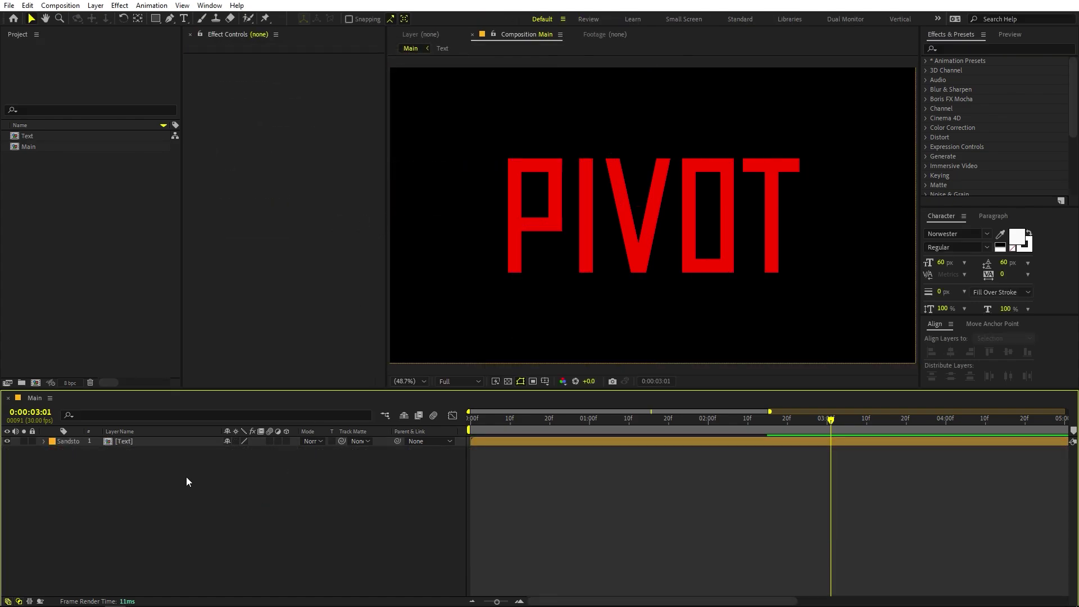
# - Apply the Fill effect to the Text layer and set its color to purple A800FF
pyautogui.click(154, 442)
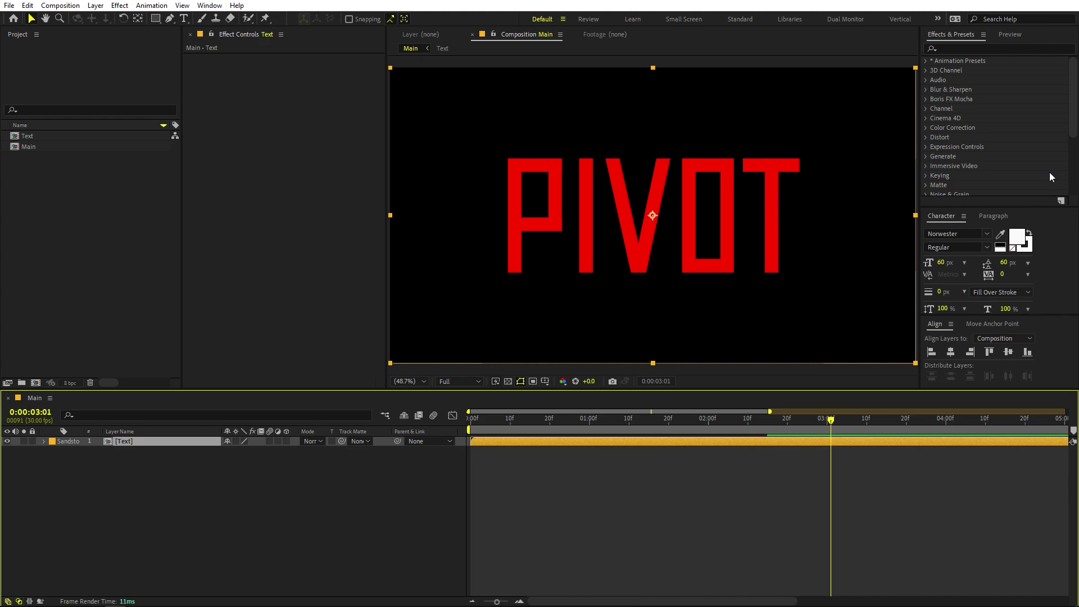
pyautogui.click(967, 48)
pyautogui.write('fill')
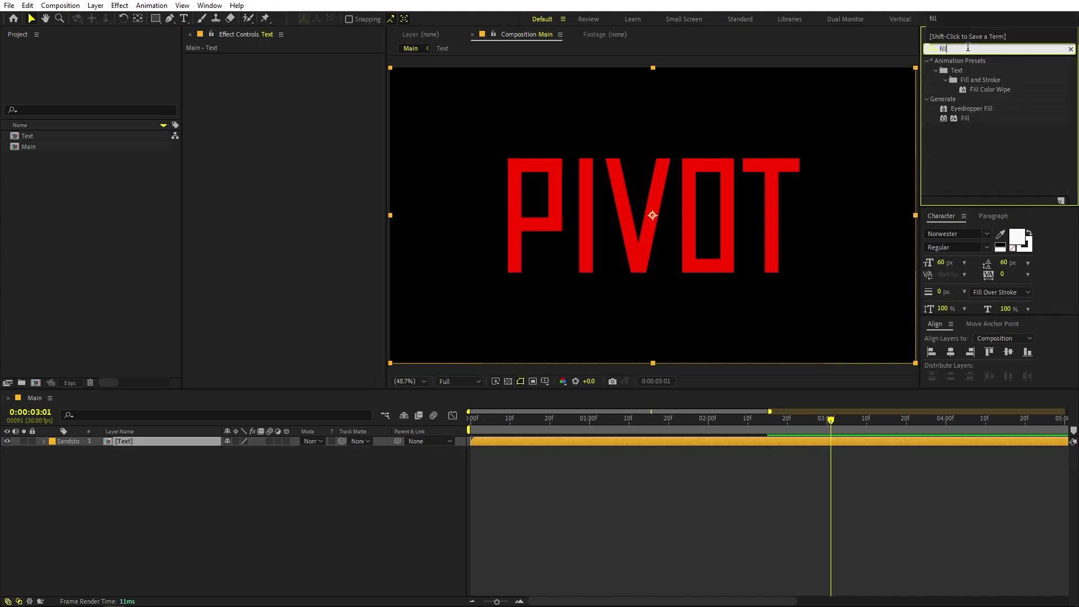
pyautogui.moveTo(286, 321); pyautogui.dragTo(143, 440)
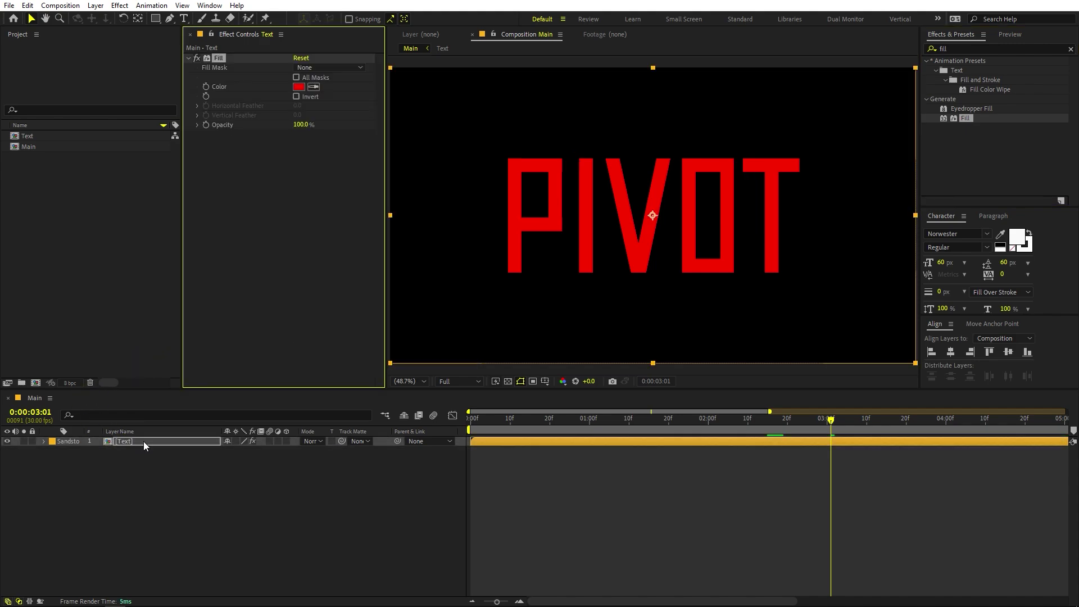
pyautogui.click(298, 87)
pyautogui.moveTo(196, 323); pyautogui.dragTo(197, 317)
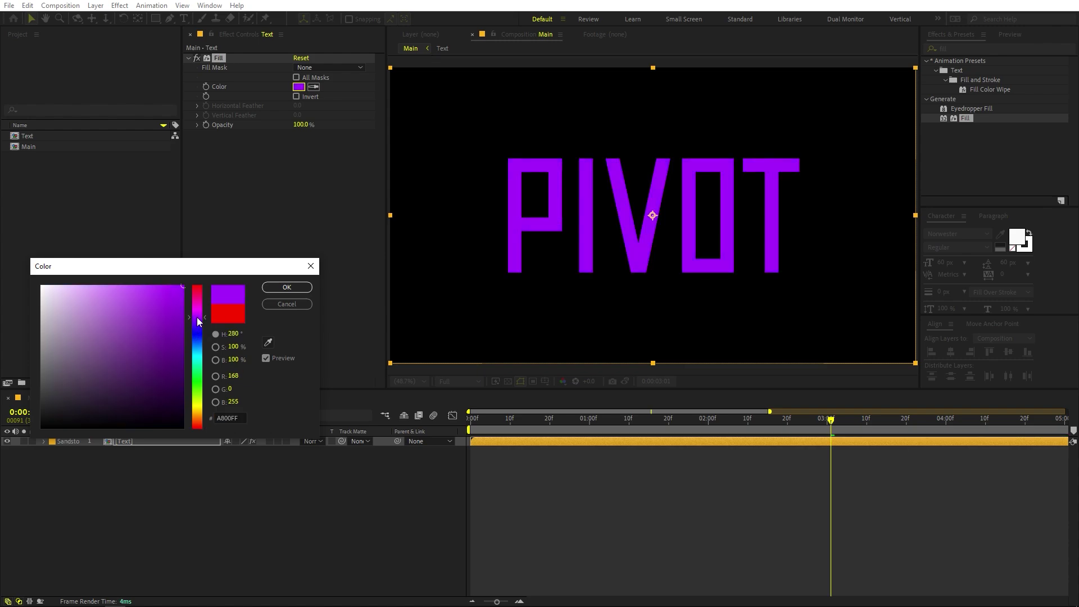
pyautogui.click(284, 288)
# - Duplicate the purple Text layer, start the copy at about frame 4, and set its fill color to pink FF0078
pyautogui.click(136, 441)
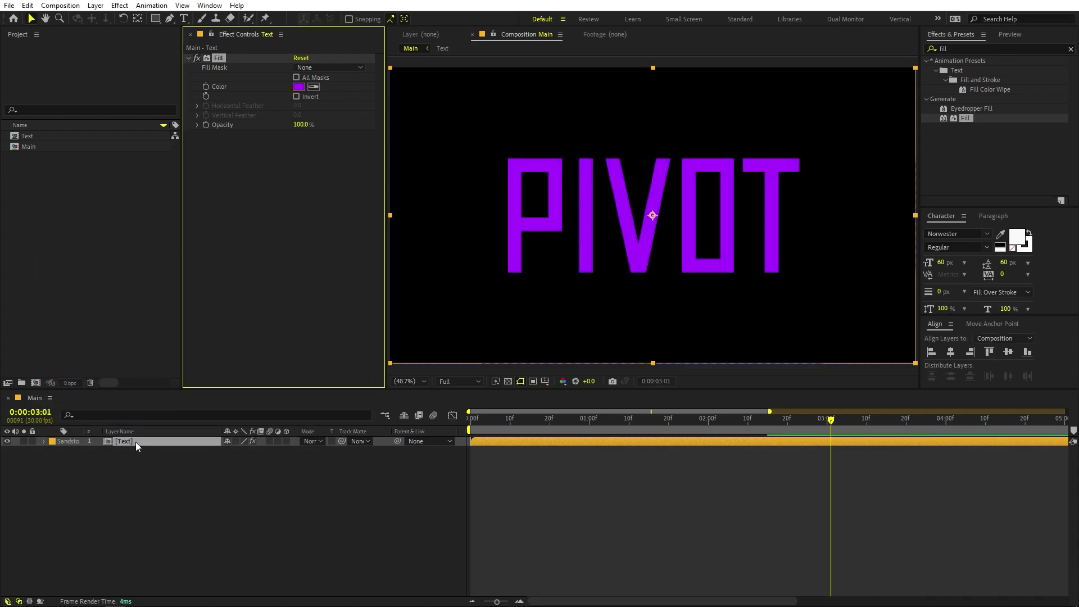
pyautogui.hotkey('ctrl', 'd')
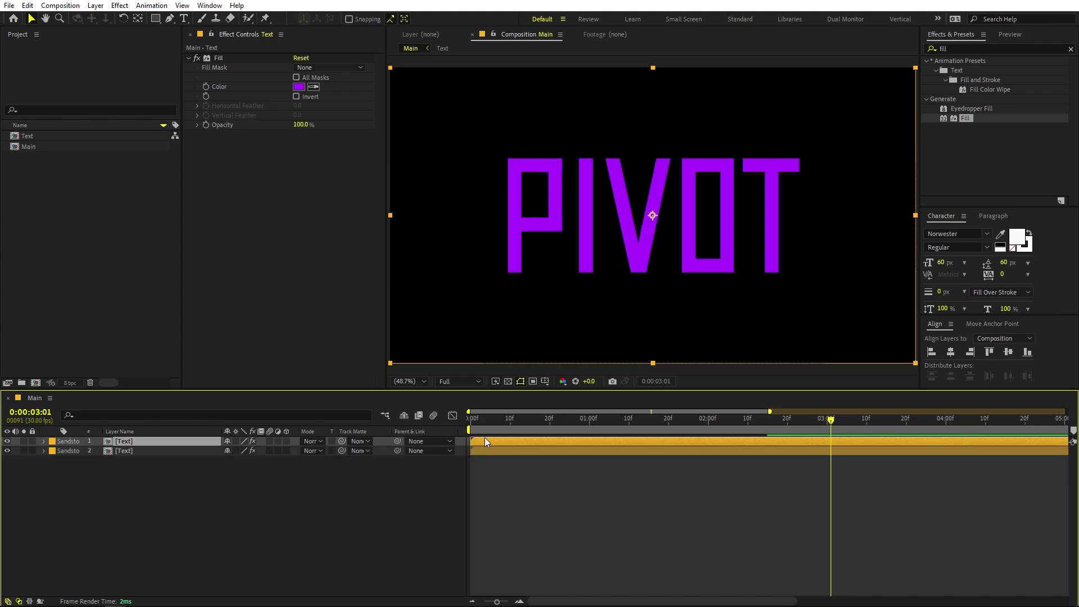
pyautogui.moveTo(484, 440); pyautogui.dragTo(490, 441)
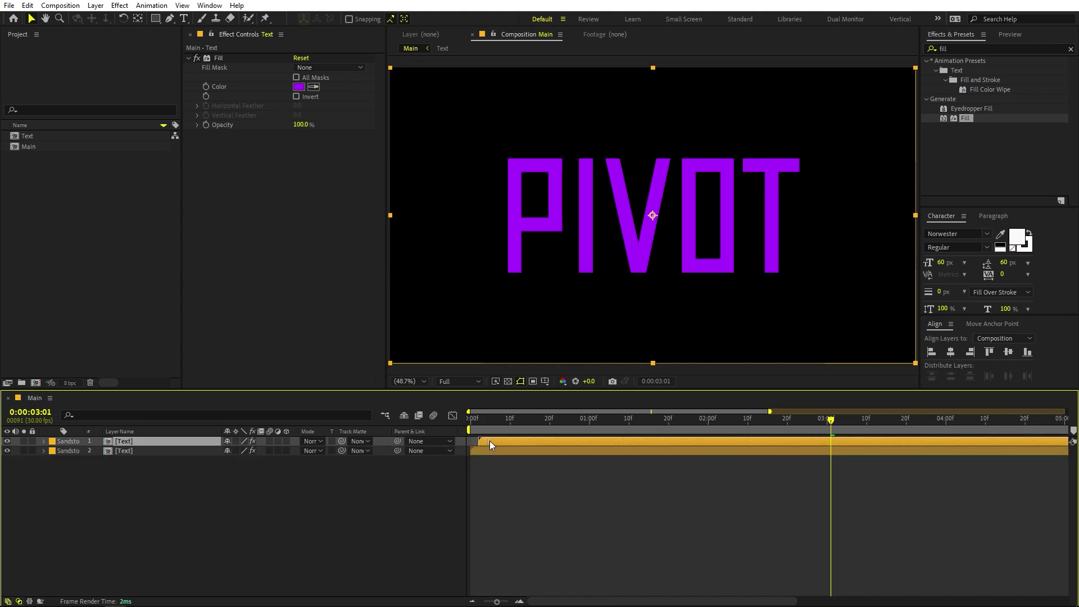
pyautogui.click(298, 87)
pyautogui.moveTo(198, 315); pyautogui.dragTo(201, 296)
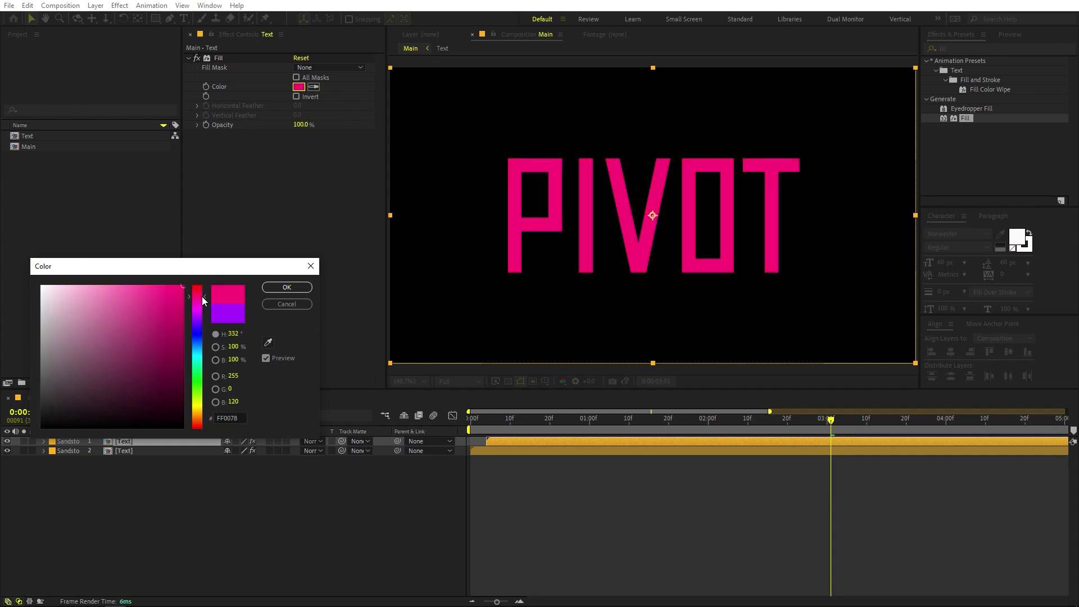
pyautogui.click(287, 287)
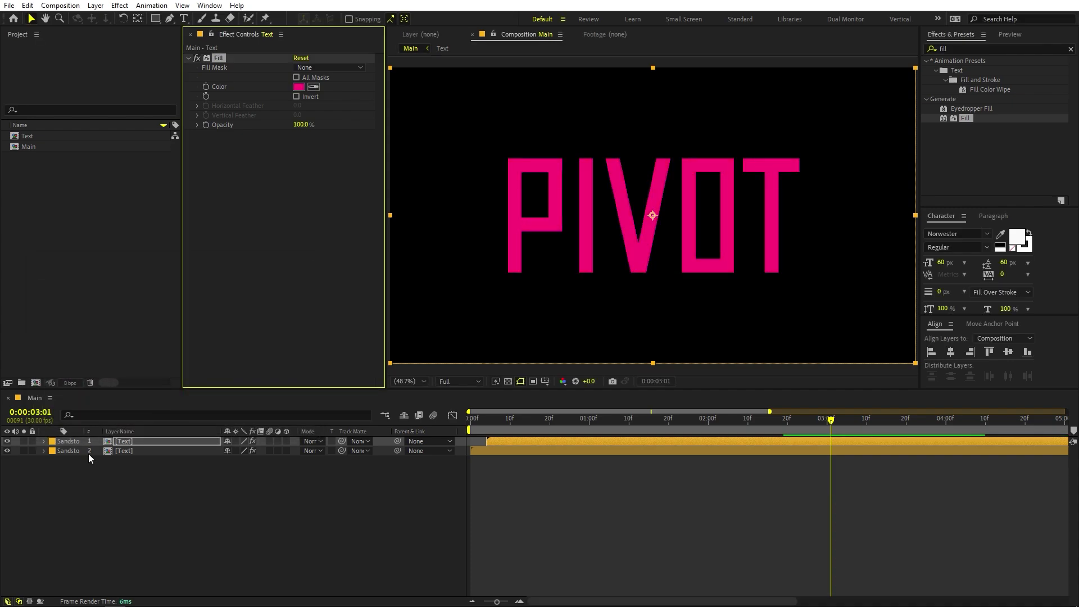
# - Duplicate the pink Text layer and start the new copy at about frame 7
pyautogui.click(147, 440)
pyautogui.hotkey('ctrl', 'd')
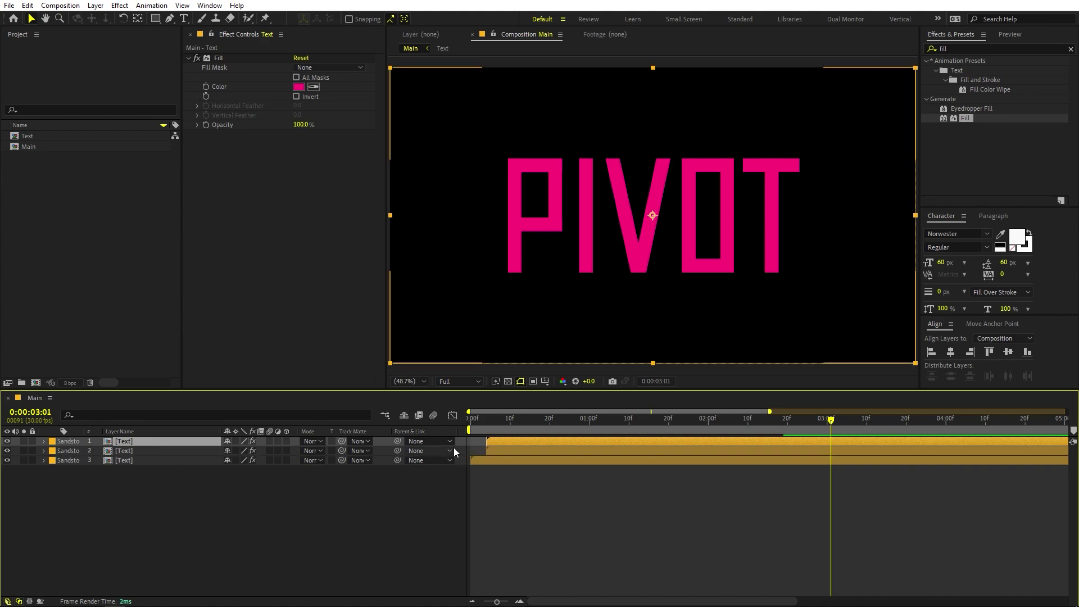
pyautogui.moveTo(500, 439); pyautogui.dragTo(511, 439)
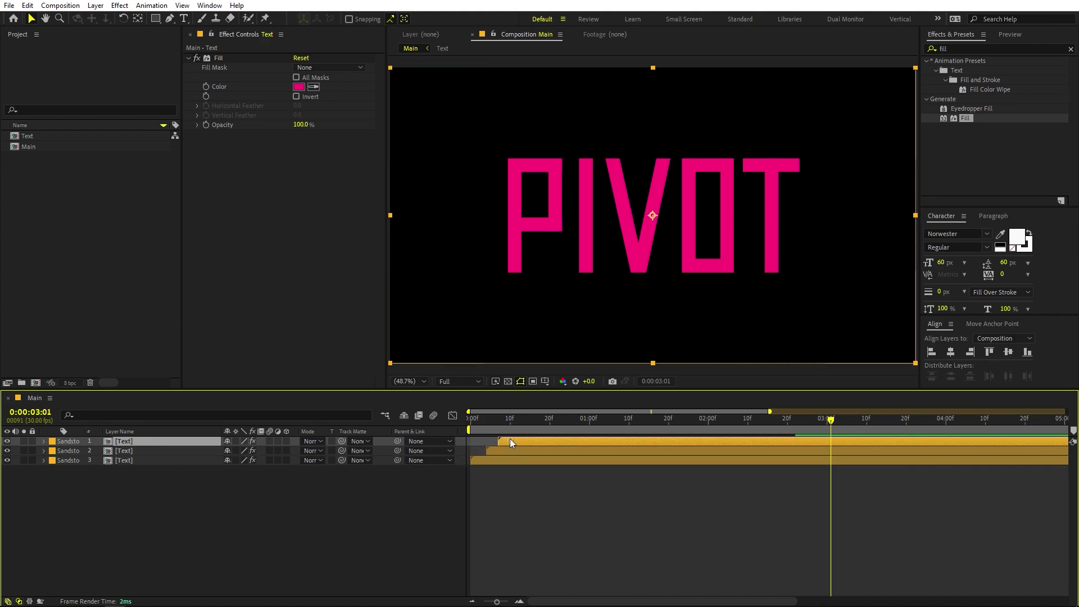
# - Set the fill color of the topmost Text layer to white
pyautogui.click(299, 88)
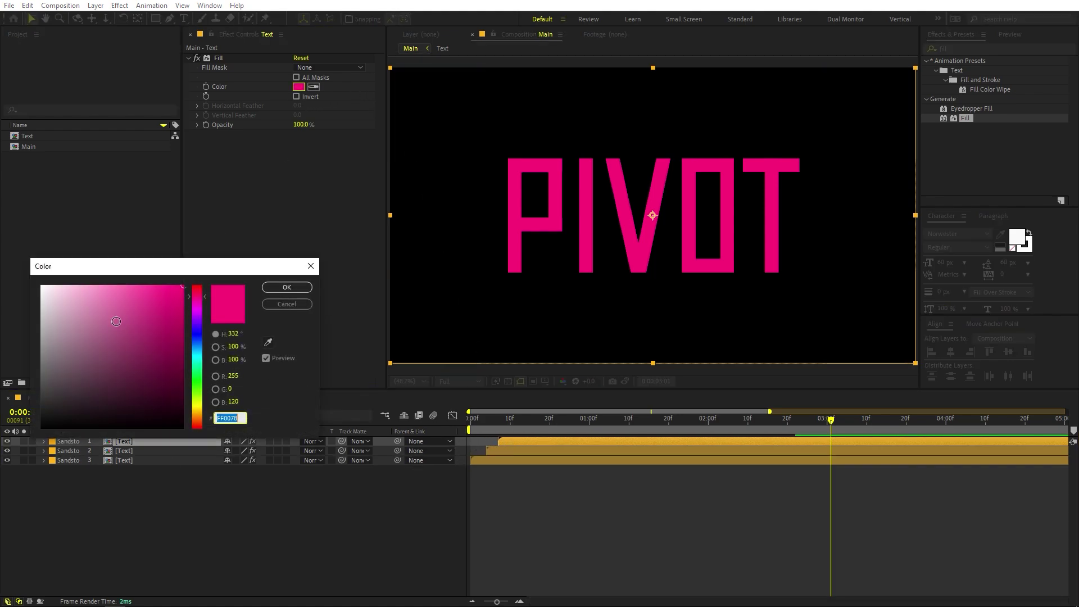
pyautogui.moveTo(115, 321); pyautogui.dragTo(34, 280)
pyautogui.click(297, 288)
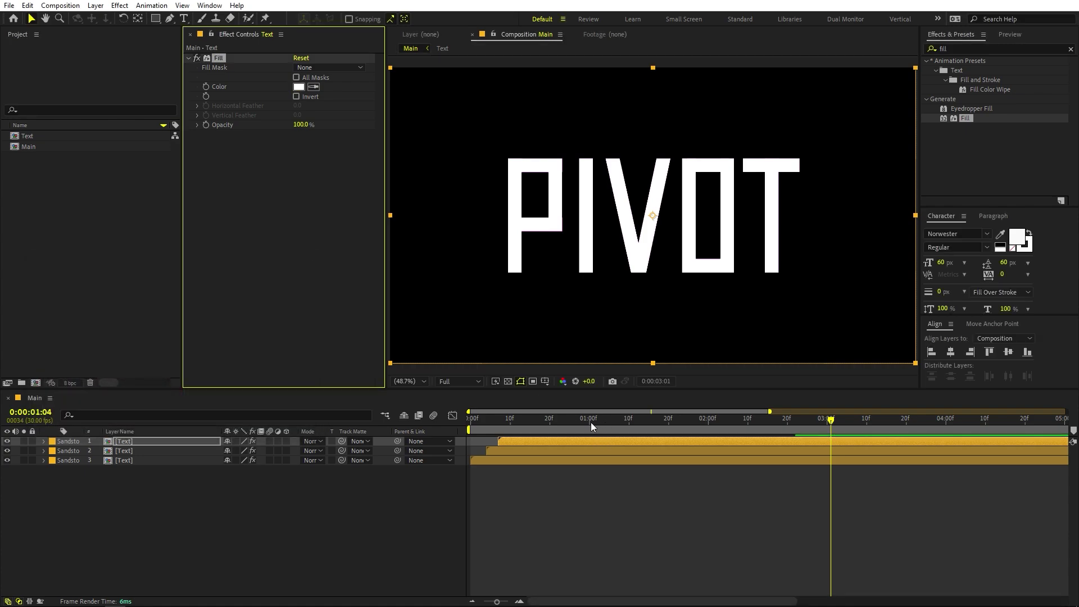
# - Preview the layered PIVOT animation from the start and examine how the purple, pink and white layers follow each other
pyautogui.press('Home')
pyautogui.press('space')
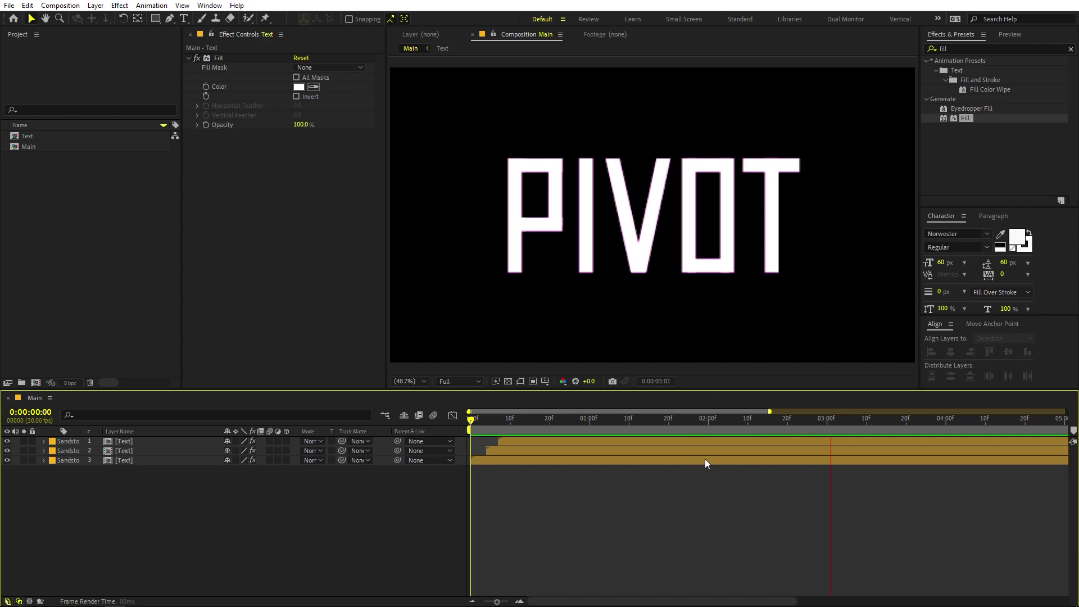
pyautogui.press('space')
pyautogui.press('space')
pyautogui.scroll(-2, 734, 196)
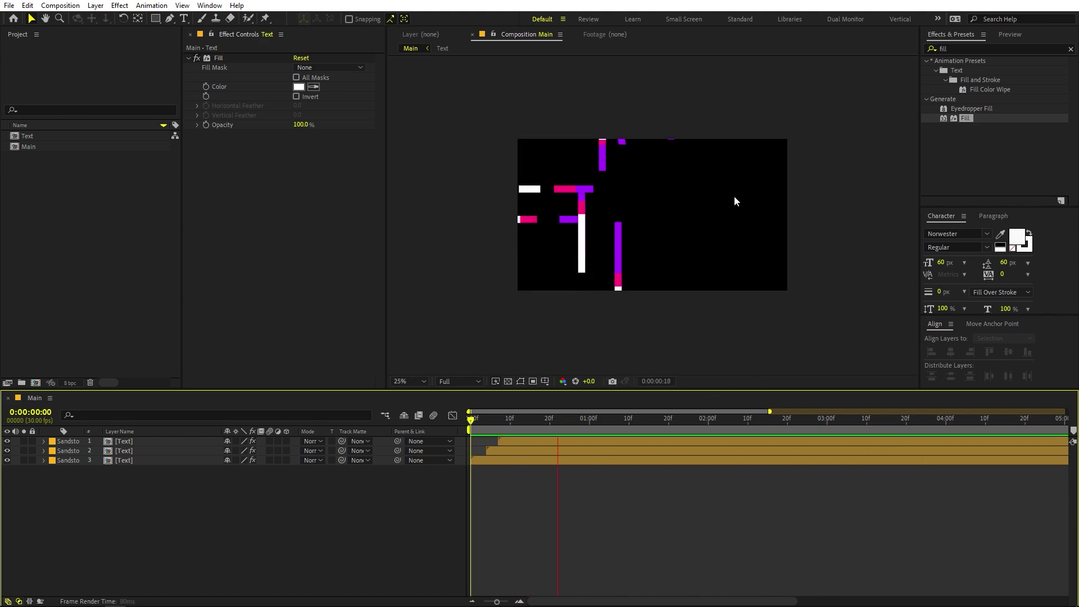
pyautogui.scroll(2, 734, 195)
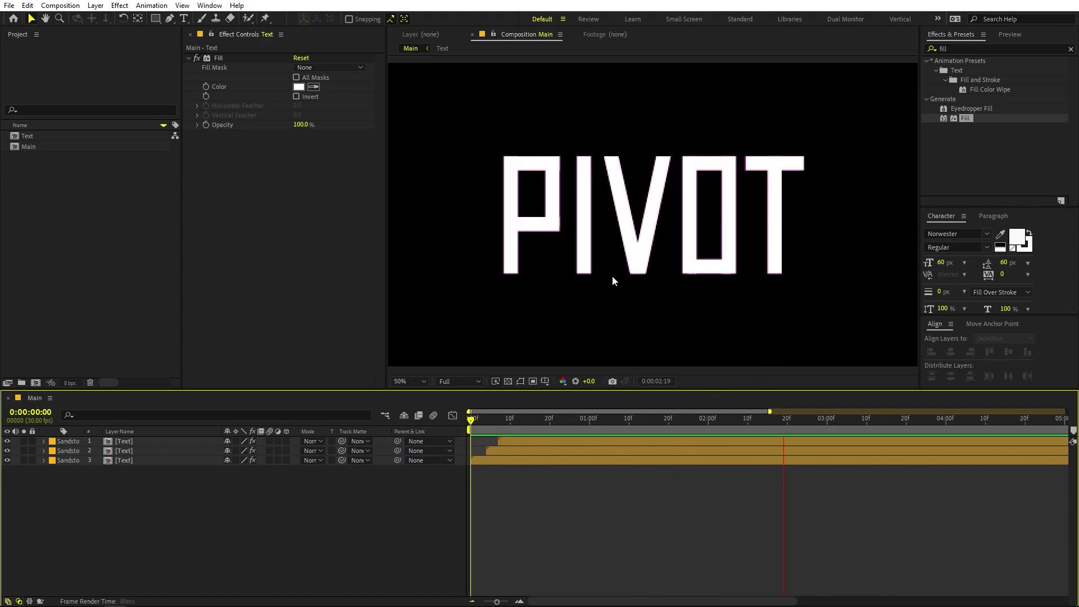
pyautogui.click(628, 421)
pyautogui.moveTo(659, 425); pyautogui.dragTo(819, 455)
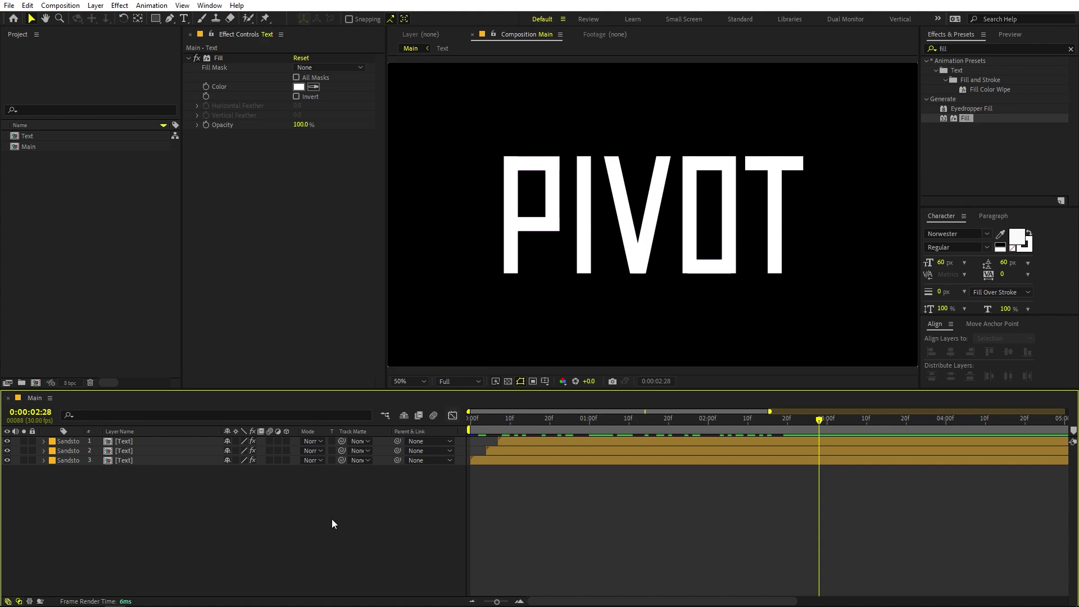
# - Create an adjustment layer with the Glow effect and place it directly below the white Text layer
pyautogui.rightClick(289, 523)
pyautogui.moveTo(415, 393)
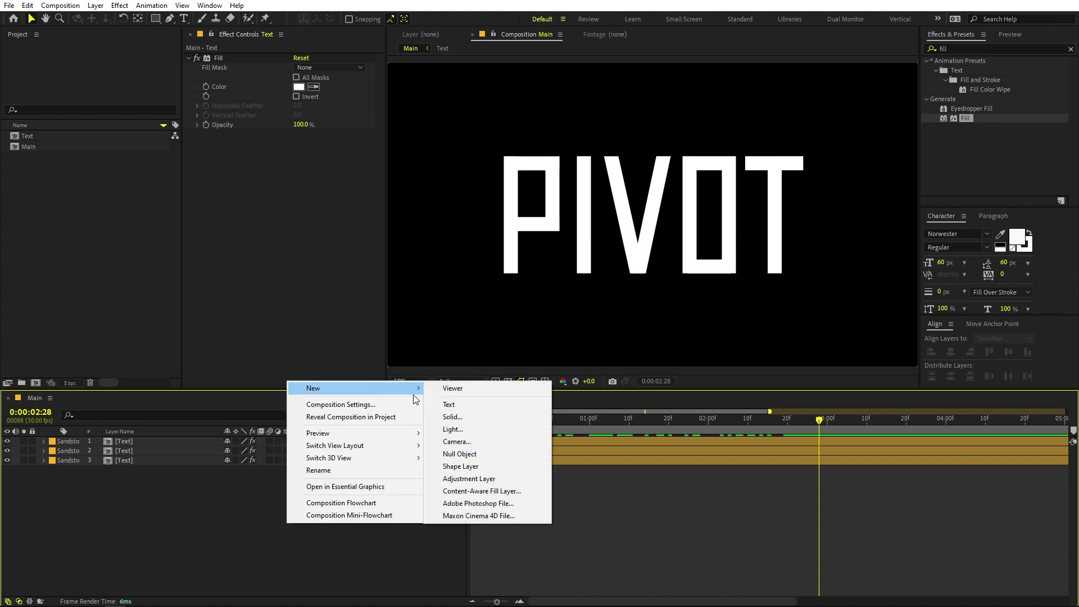
pyautogui.click(469, 478)
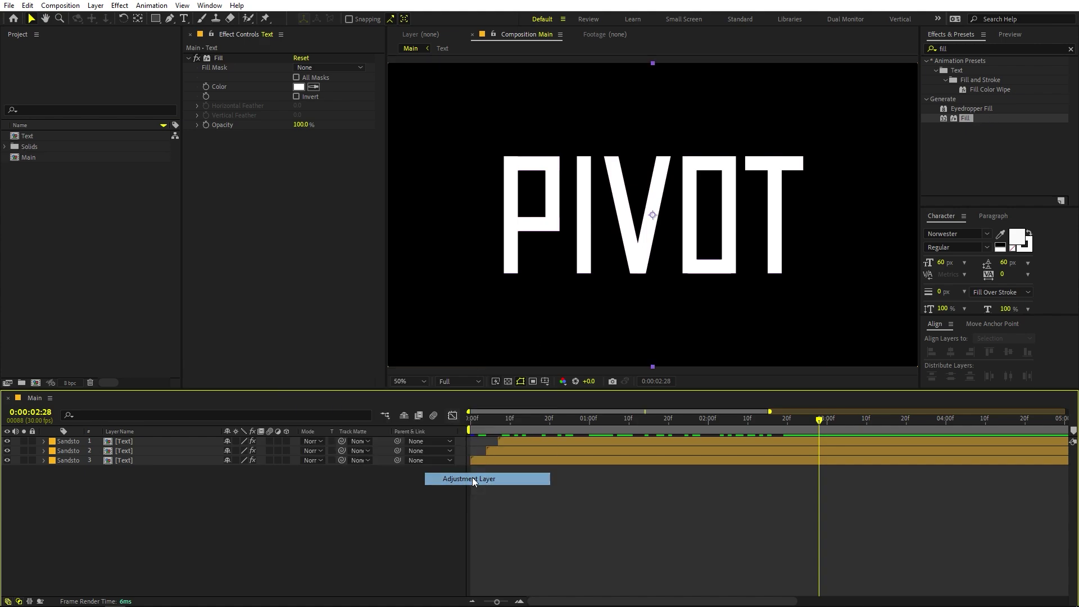
pyautogui.click(969, 48)
pyautogui.write('glow')
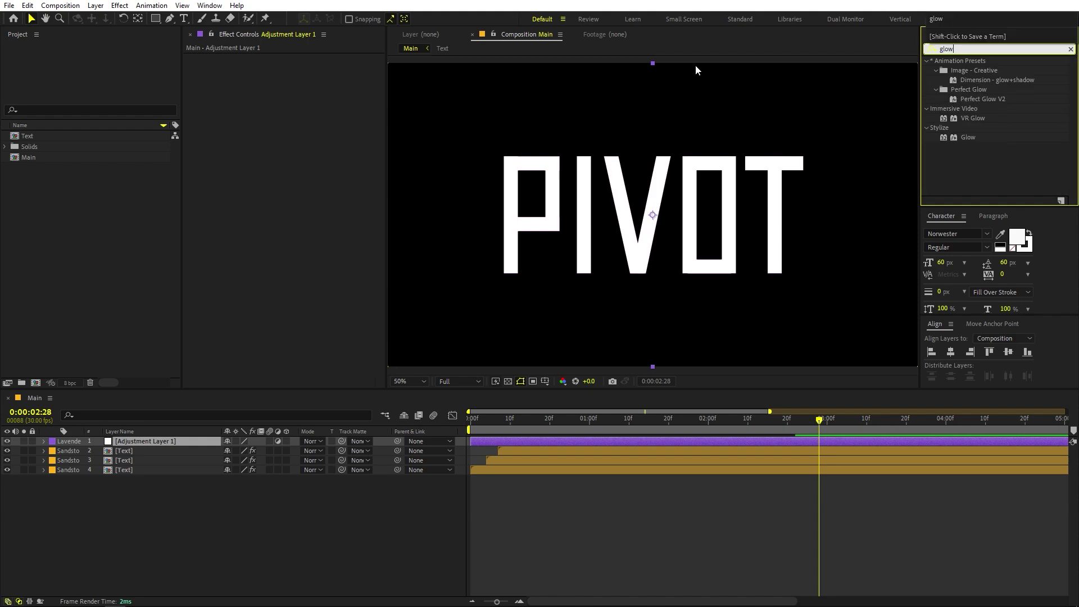
pyautogui.moveTo(968, 137); pyautogui.dragTo(160, 456)
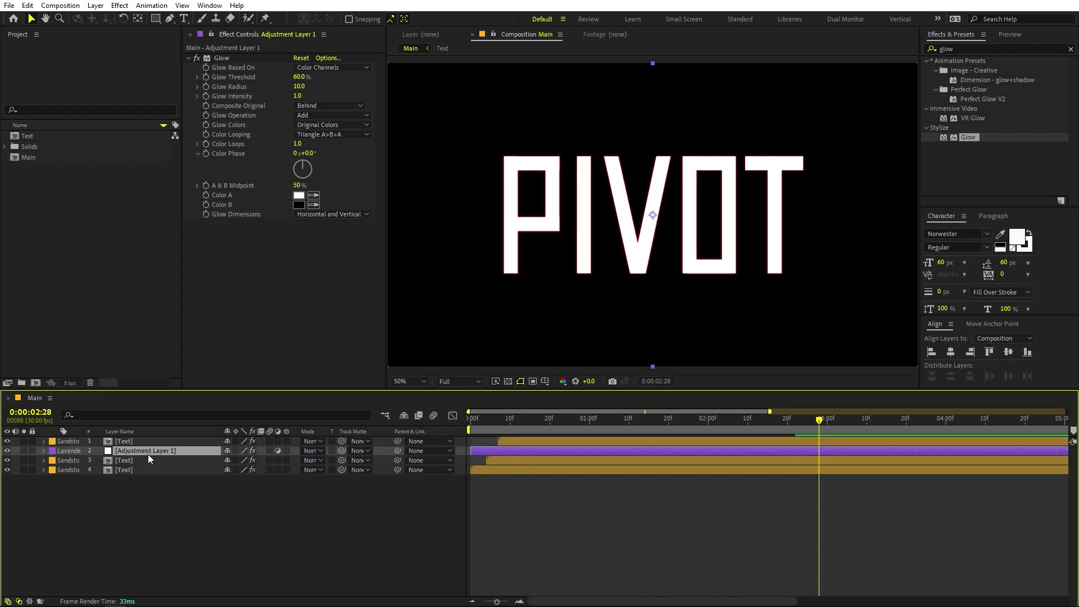
# - Set the adjustment layer's Glow Radius to 22 and Glow Intensity to 0.5, judging it at frame 17
pyautogui.moveTo(573, 419); pyautogui.dragTo(539, 433)
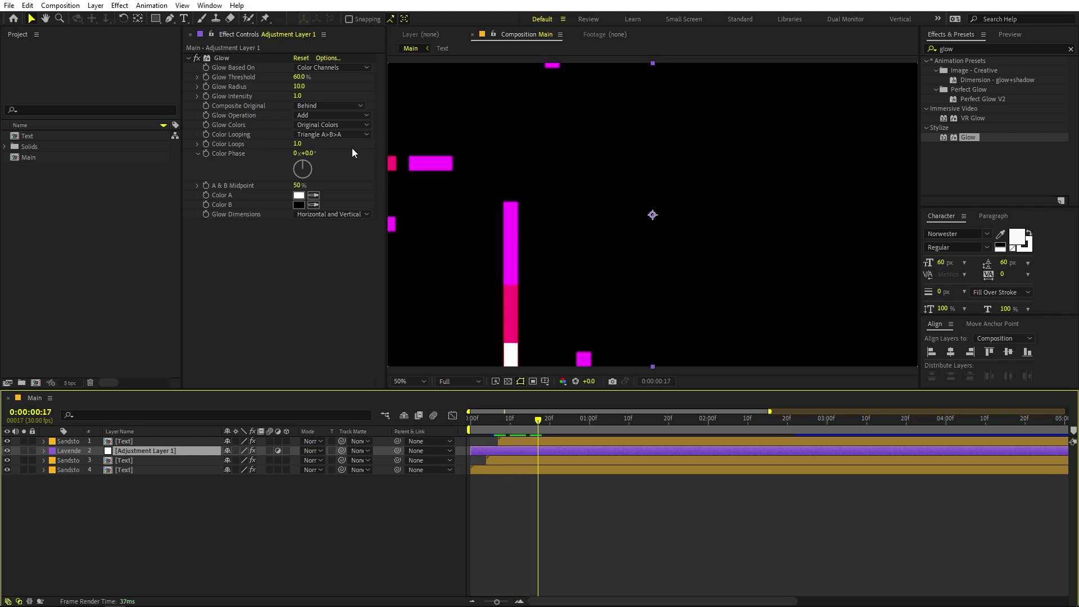
pyautogui.moveTo(299, 86)
pyautogui.mouseDown()
pyautogui.moveTo(309, 87)
pyautogui.moveTo(296, 97)
pyautogui.mouseUp()
pyautogui.moveTo(121, 123); pyautogui.dragTo(30, 134)
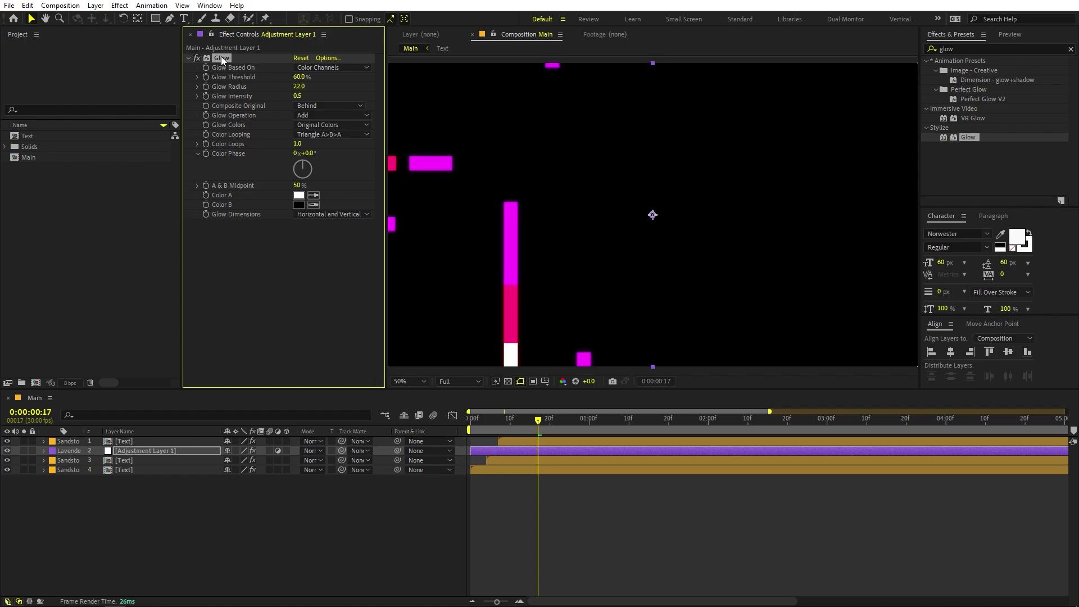
# - Duplicate the Glow effect, set the copy's Glow Radius to 156, and preview the animation
pyautogui.hotkey('ctrl', 'd')
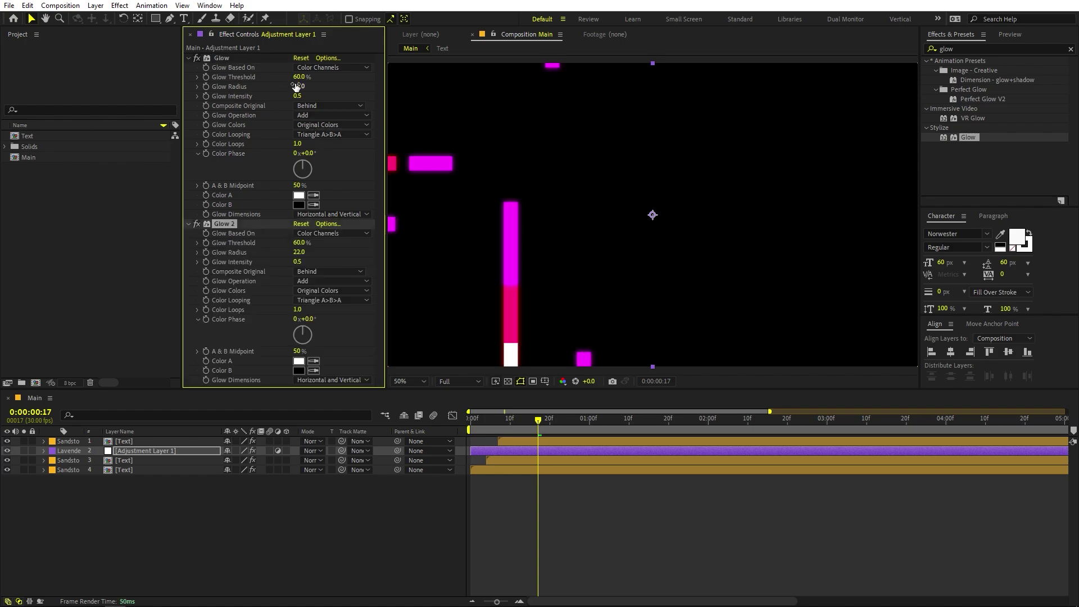
pyautogui.moveTo(313, 86); pyautogui.dragTo(379, 93)
pyautogui.hotkey('ctrl', 'z')
pyautogui.click(301, 245)
pyautogui.moveTo(300, 254); pyautogui.dragTo(388, 263)
pyautogui.scroll(-3, 588, 251)
pyautogui.scroll(1, 588, 250)
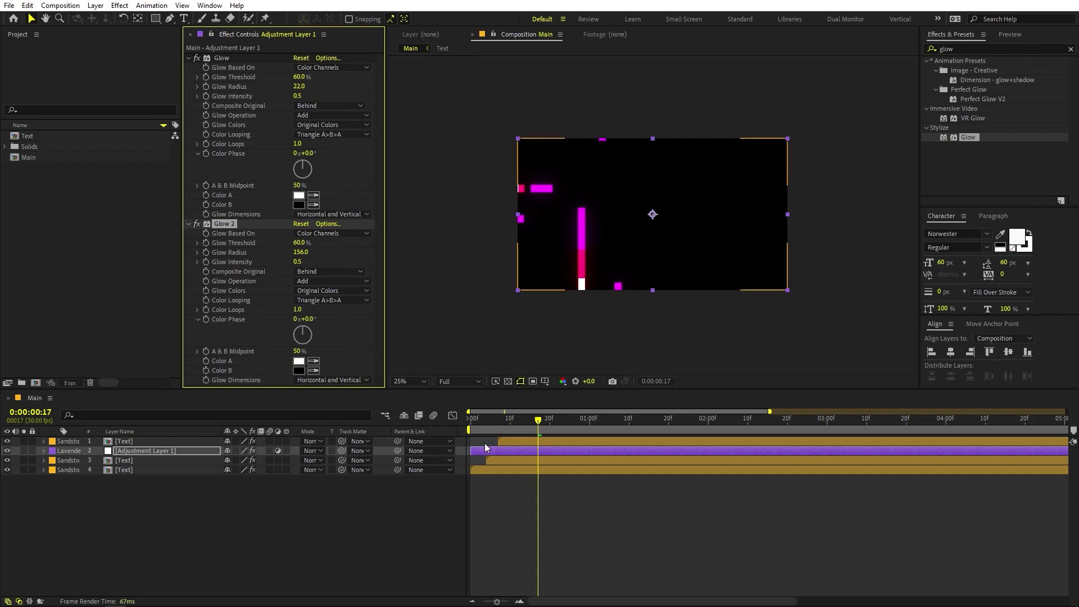
pyautogui.moveTo(504, 420); pyautogui.dragTo(499, 420)
pyautogui.press('space')
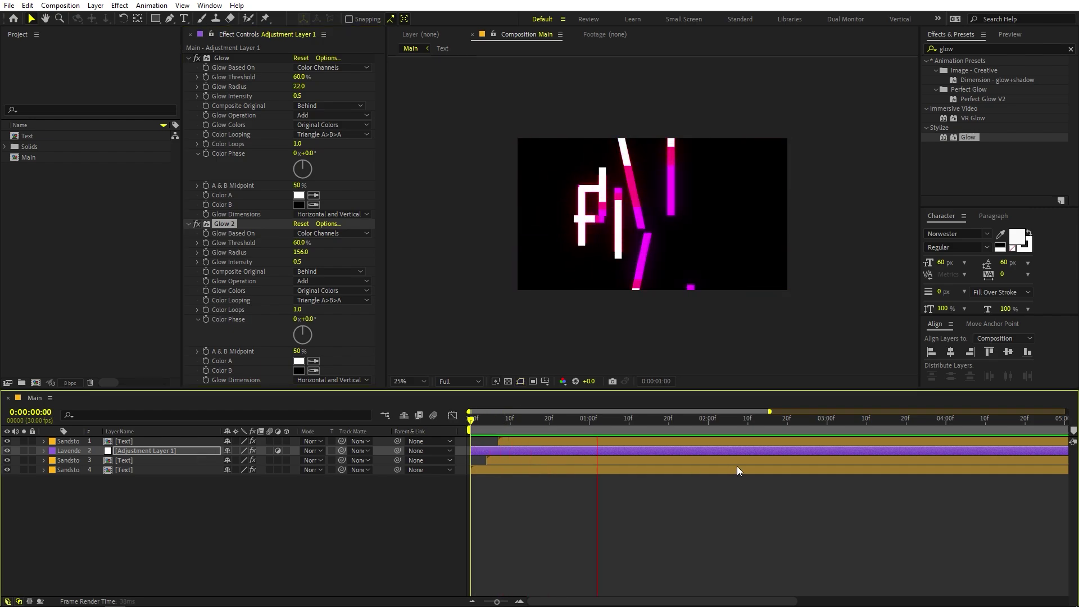
pyautogui.press('.')
# - Change the fill color of the lowest Text layer to blue-violet 6C00FF and preview the animation
pyautogui.moveTo(642, 423); pyautogui.dragTo(581, 450)
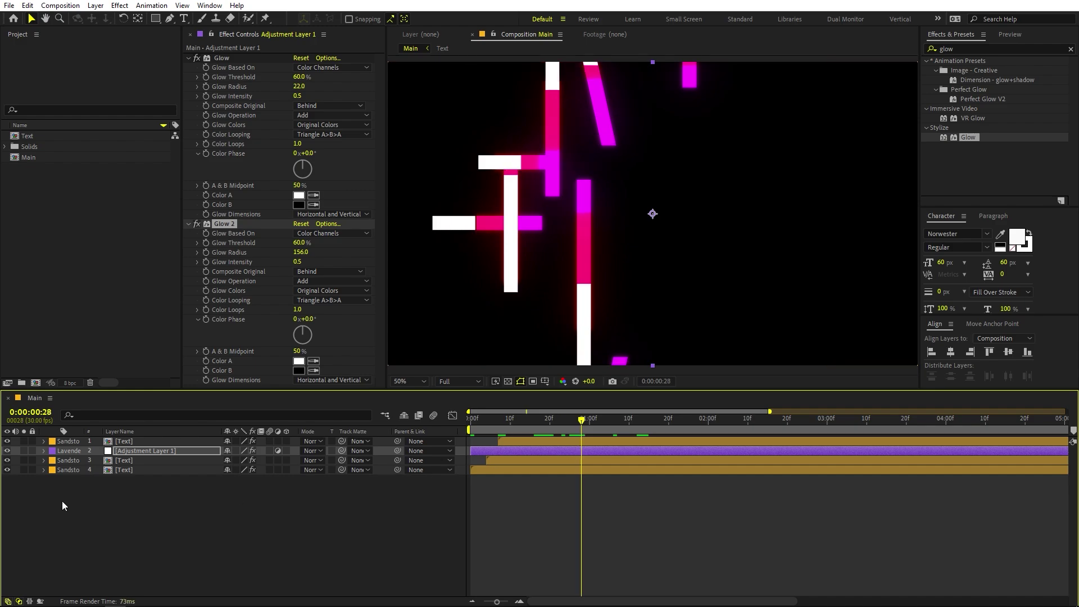
pyautogui.click(130, 470)
pyautogui.click(301, 88)
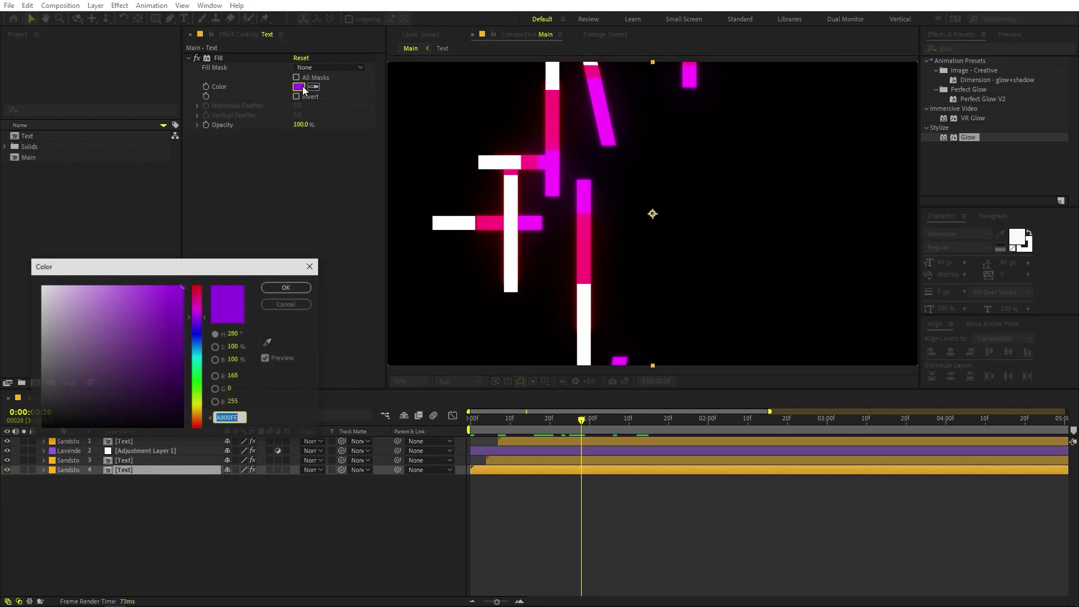
pyautogui.click(200, 322)
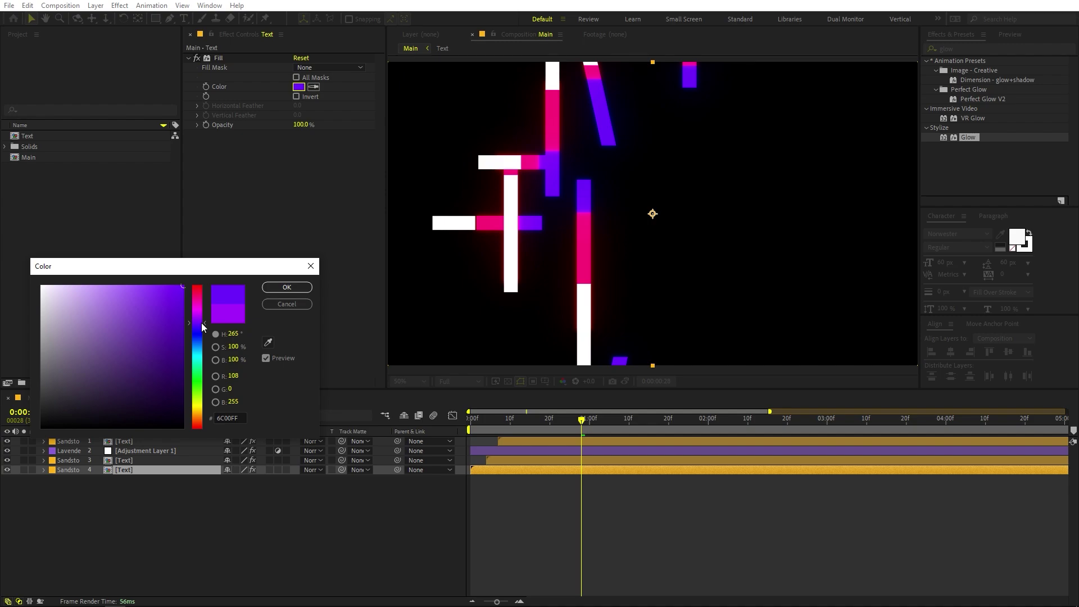
pyautogui.click(278, 288)
pyautogui.press('Home')
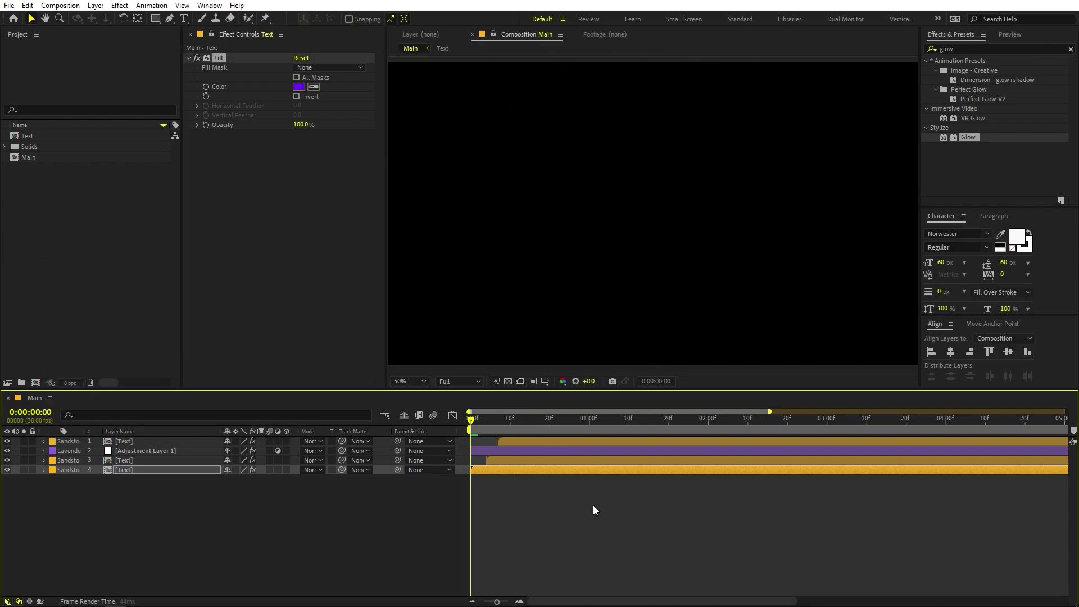
pyautogui.press('space')
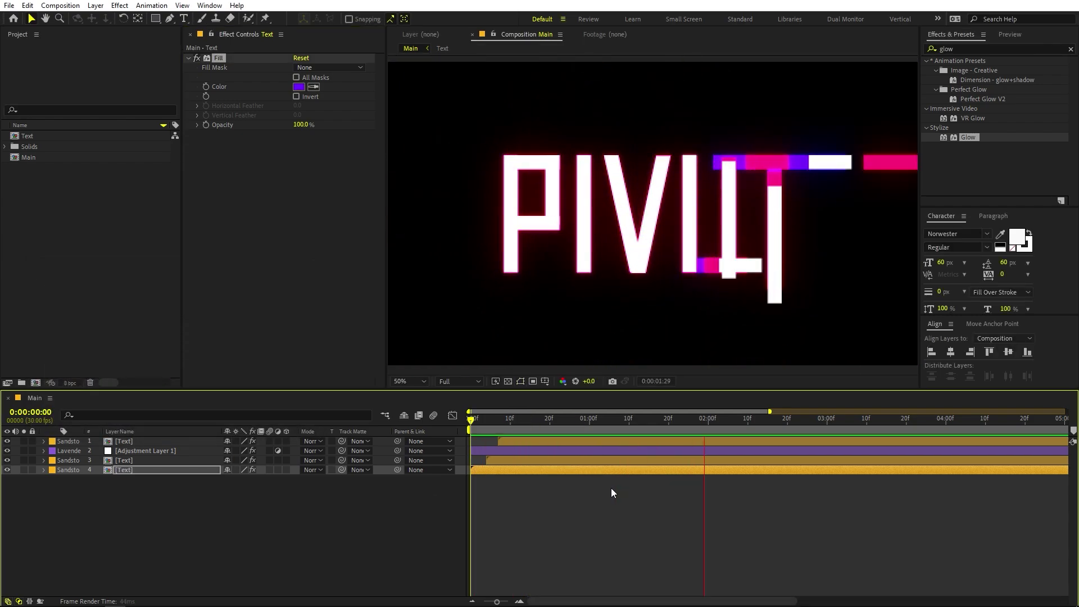
pyautogui.press('space')
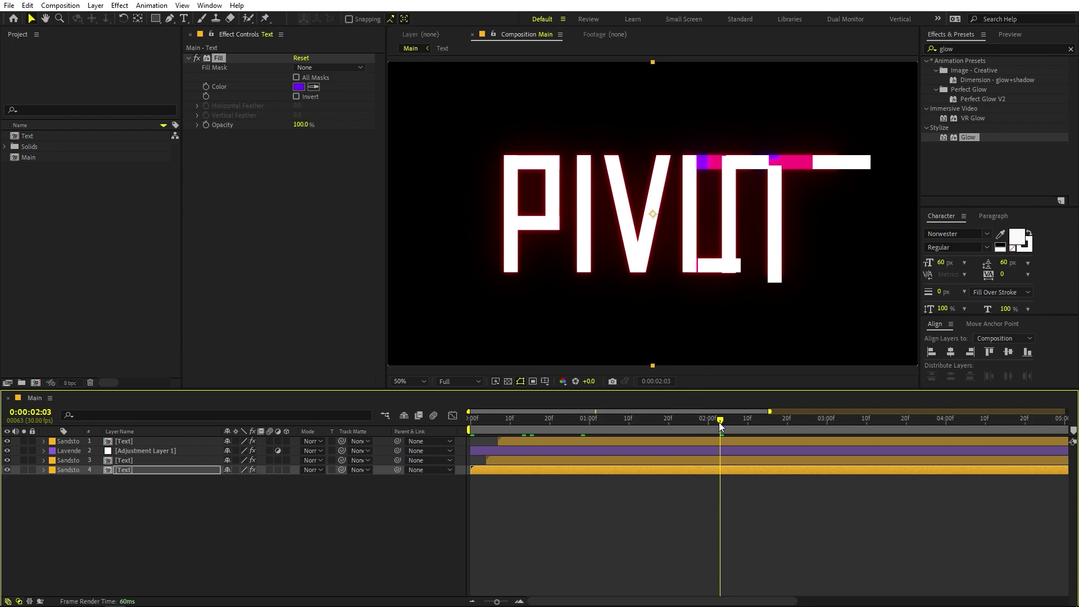
# - Keyframe the adjustment layer's opacity from 100% at 0:00:02:05 to 0% at 0:00:03:08
pyautogui.moveTo(719, 423); pyautogui.dragTo(728, 449)
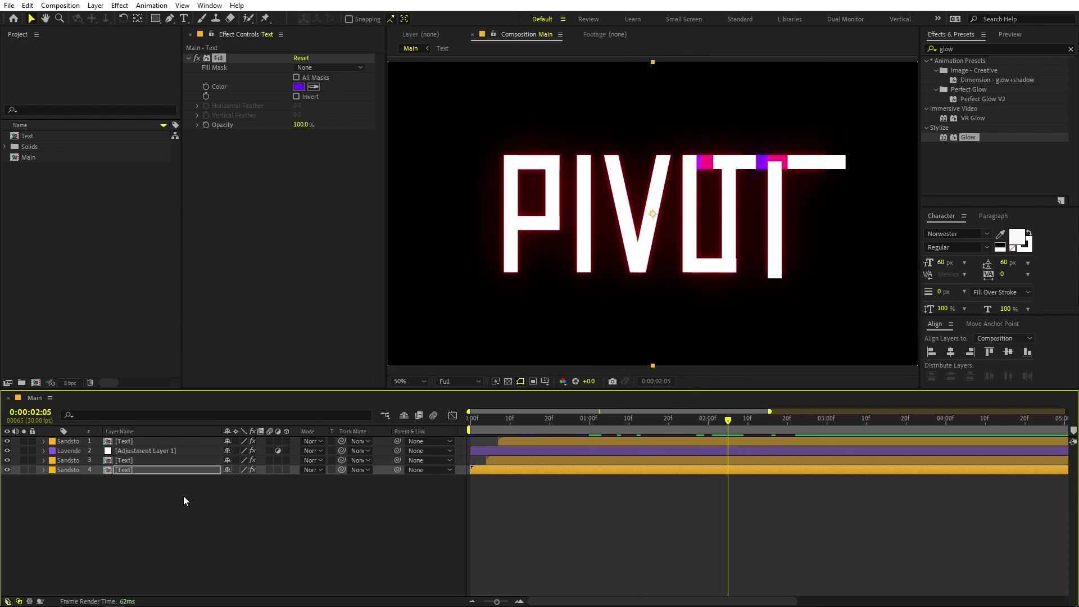
pyautogui.click(163, 453)
pyautogui.press('t')
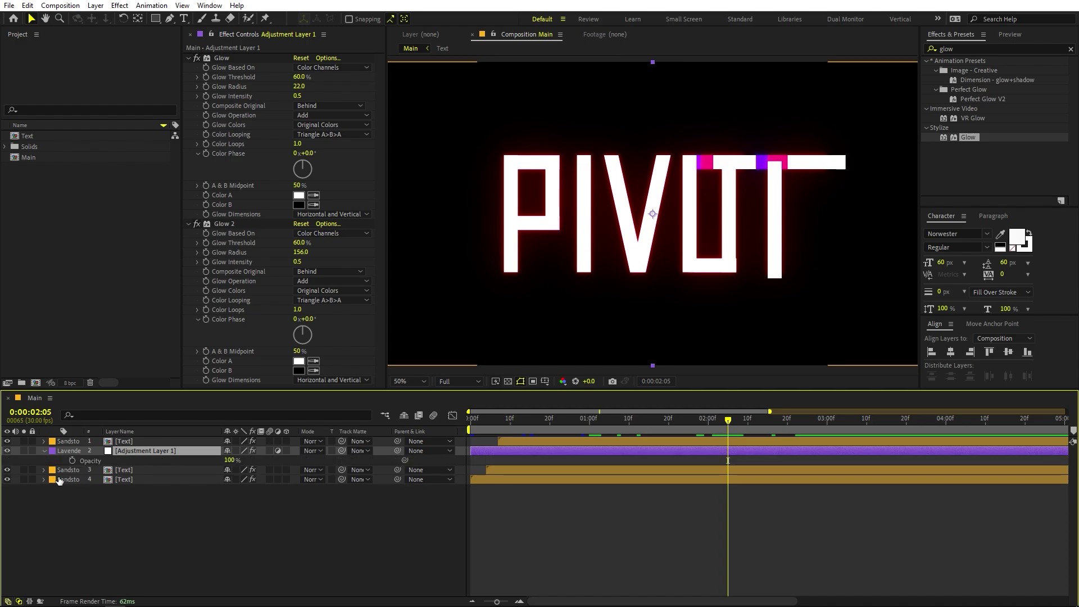
pyautogui.click(72, 460)
pyautogui.moveTo(760, 426); pyautogui.dragTo(859, 428)
pyautogui.click(229, 461)
pyautogui.write('0')
pyautogui.press('Return')
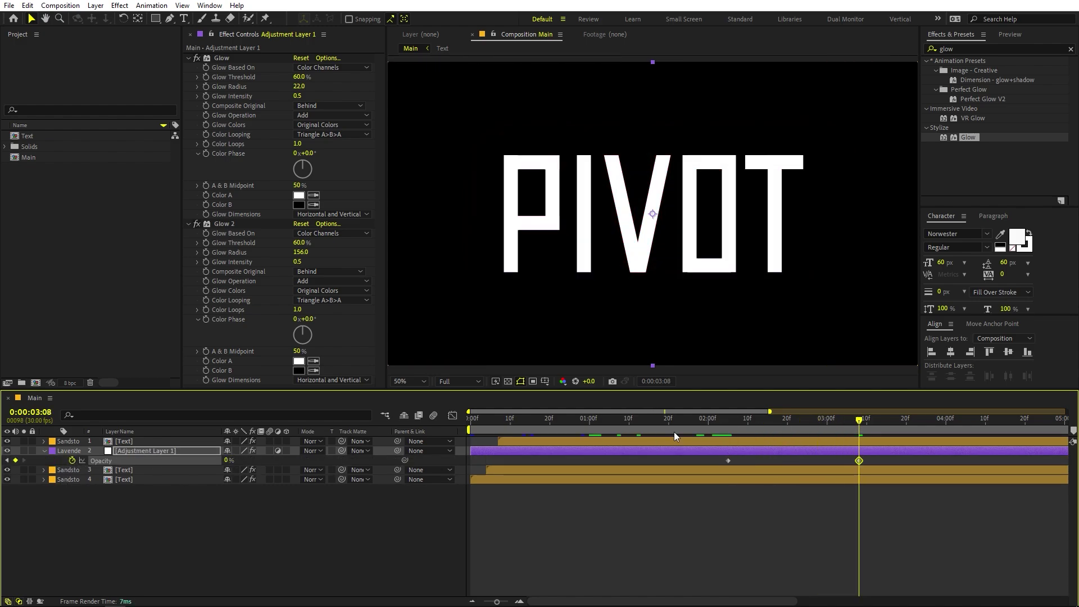
# - Move the adjustment layer's opacity keyframes earlier, to about 0:00:01:27 and 0:00:03:00, and preview the glow's fade-out
pyautogui.press('Home')
pyautogui.press('space')
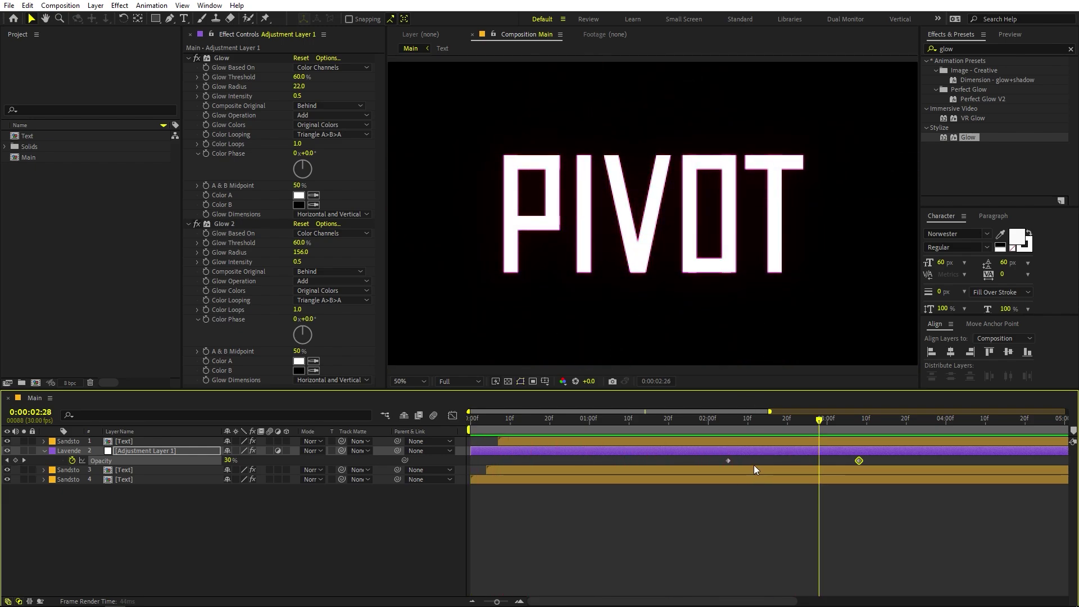
pyautogui.moveTo(729, 460); pyautogui.dragTo(696, 461)
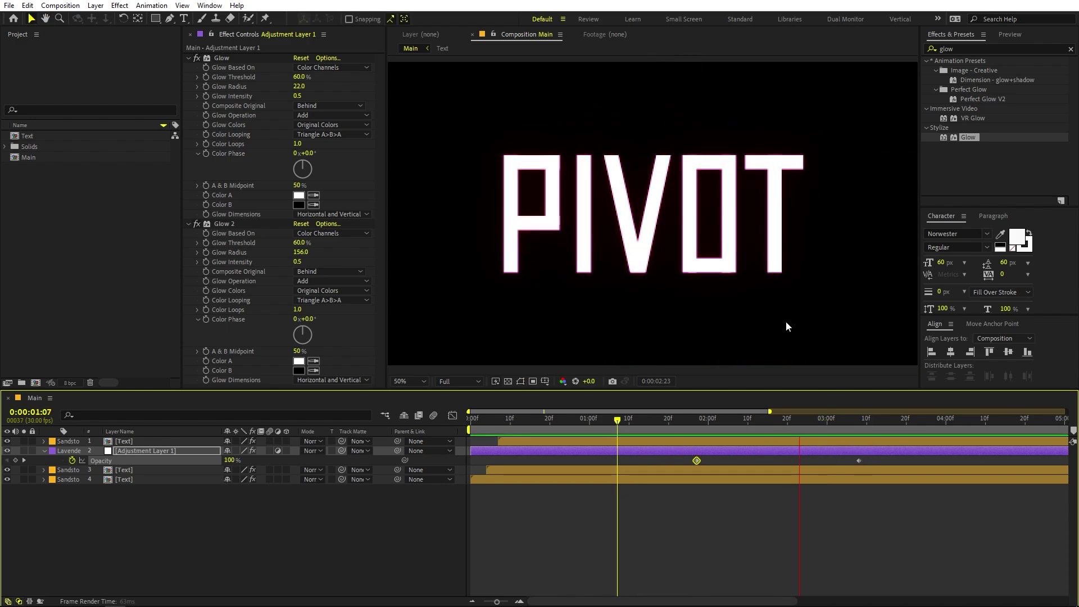
pyautogui.press('space')
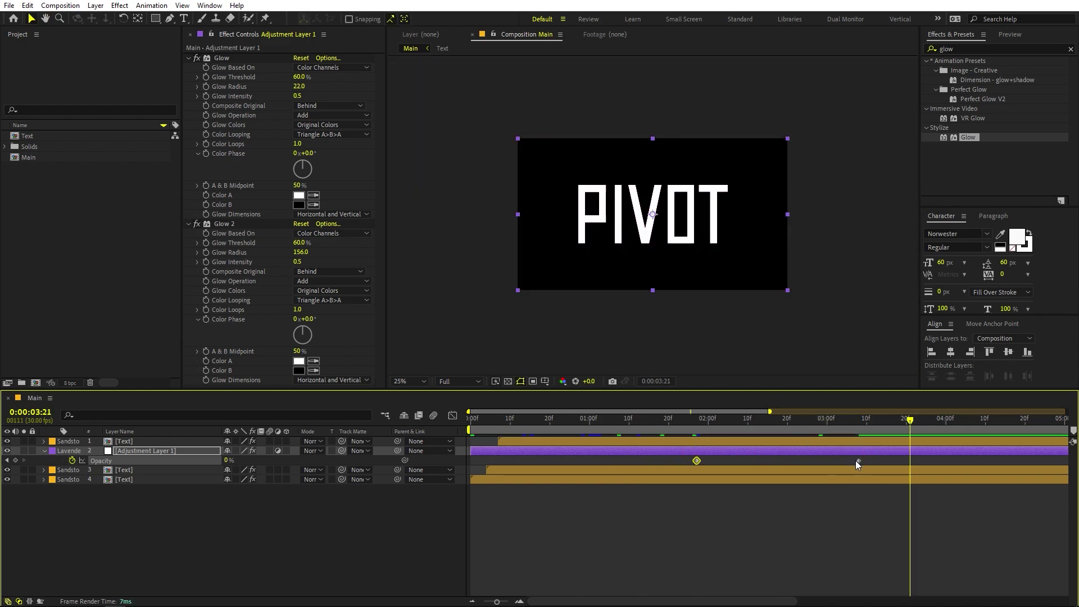
pyautogui.click(853, 461)
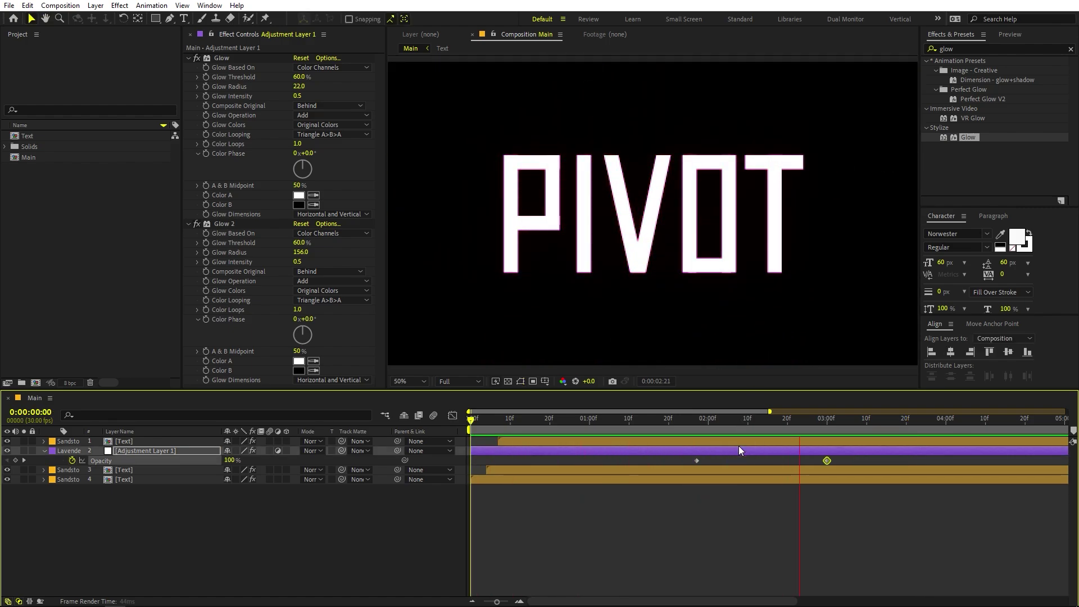
pyautogui.moveTo(784, 421); pyautogui.dragTo(838, 430)
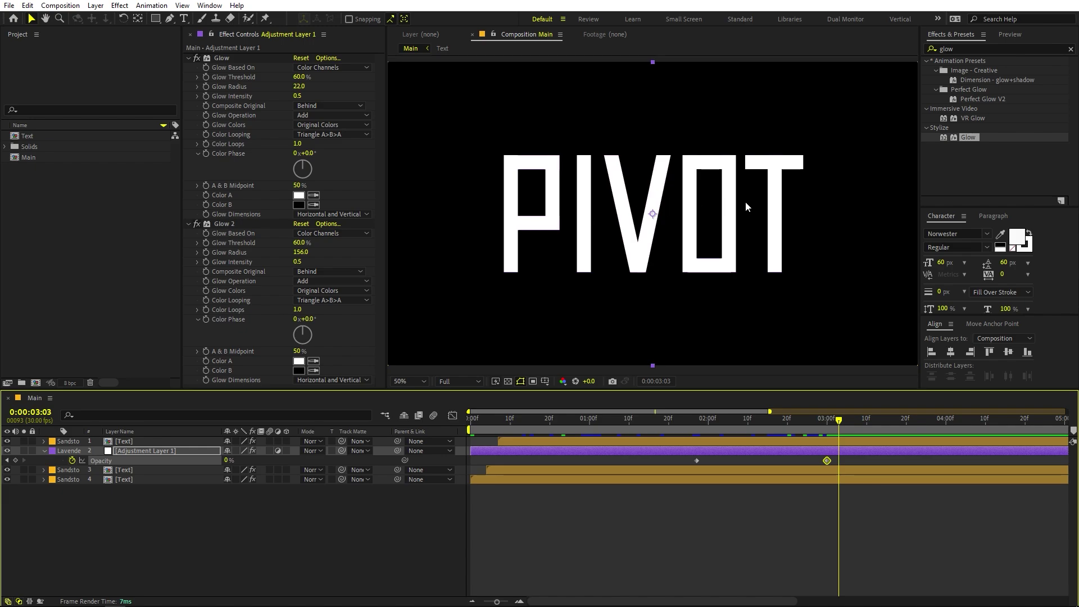
# - Change the pink Text layer's fill color to yellow FFEA00 and preview the animation from the start
pyautogui.moveTo(588, 433); pyautogui.dragTo(565, 429)
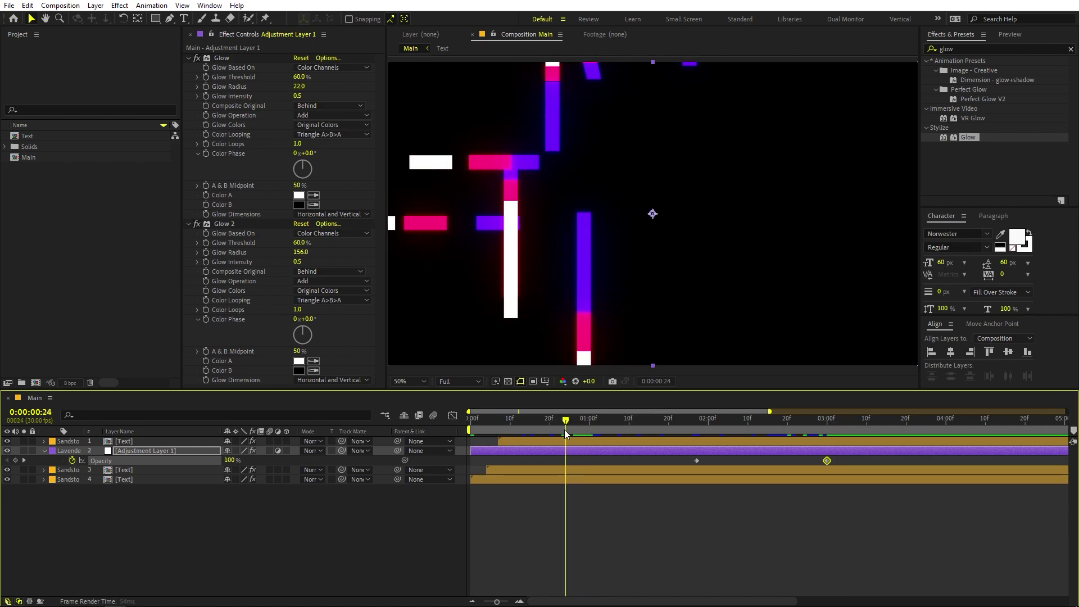
pyautogui.click(579, 469)
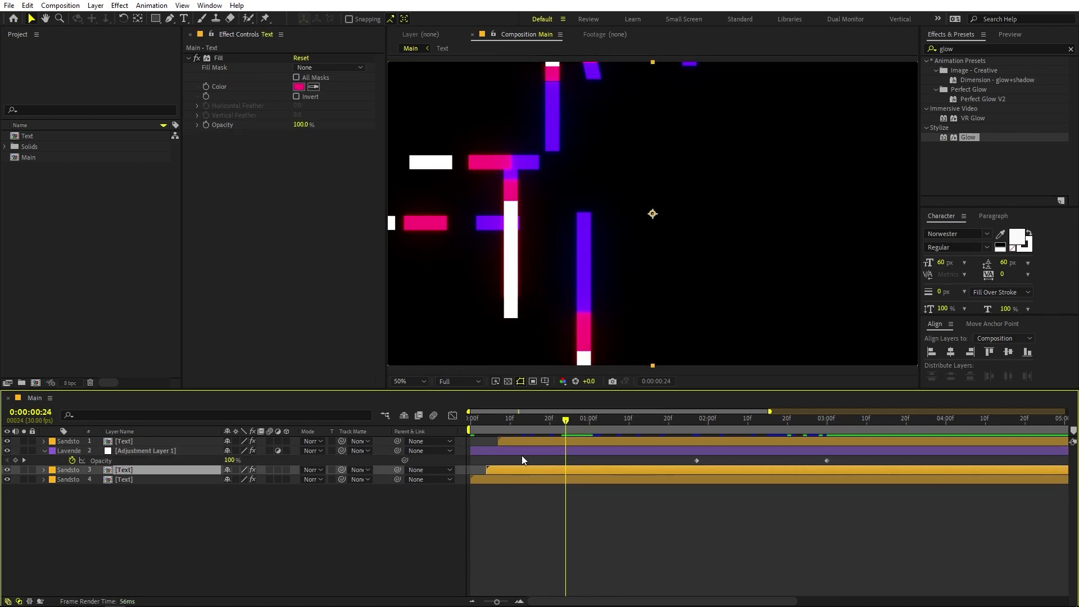
pyautogui.click(299, 86)
pyautogui.click(199, 407)
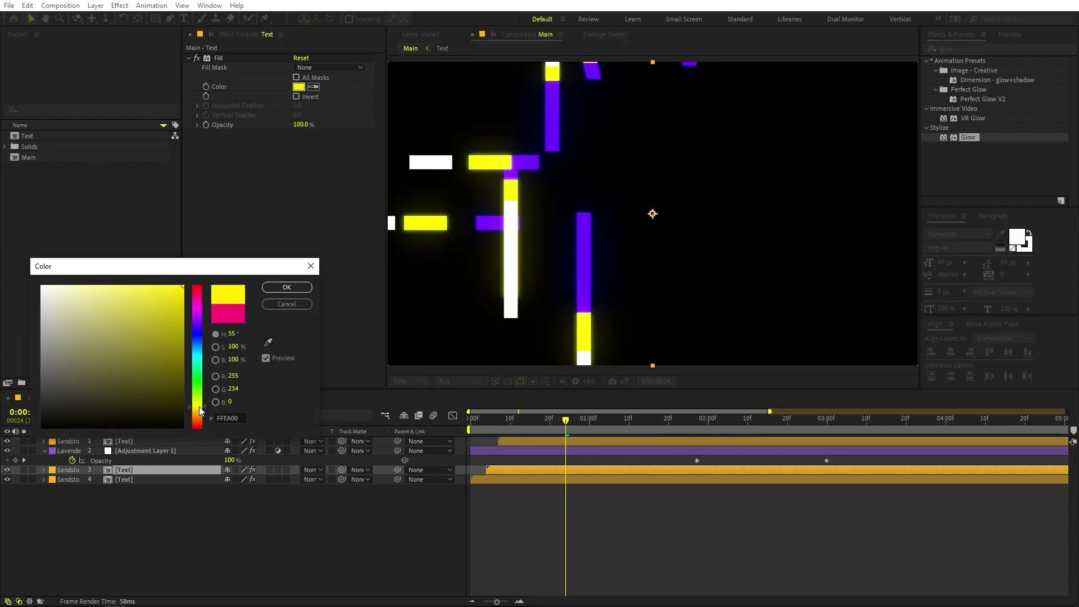
pyautogui.click(278, 288)
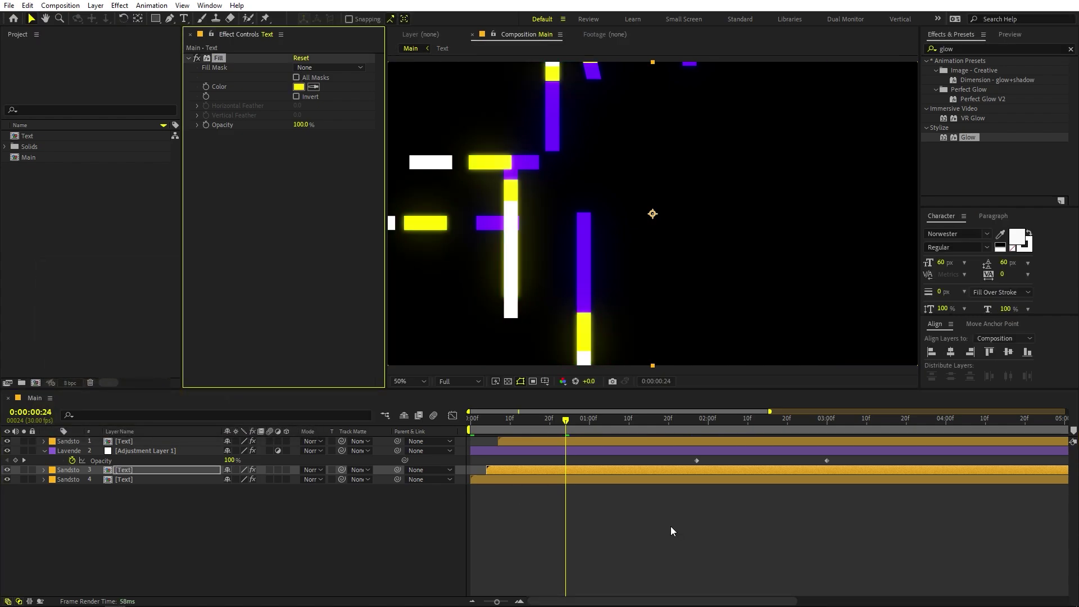
pyautogui.click(560, 444)
pyautogui.press('space')
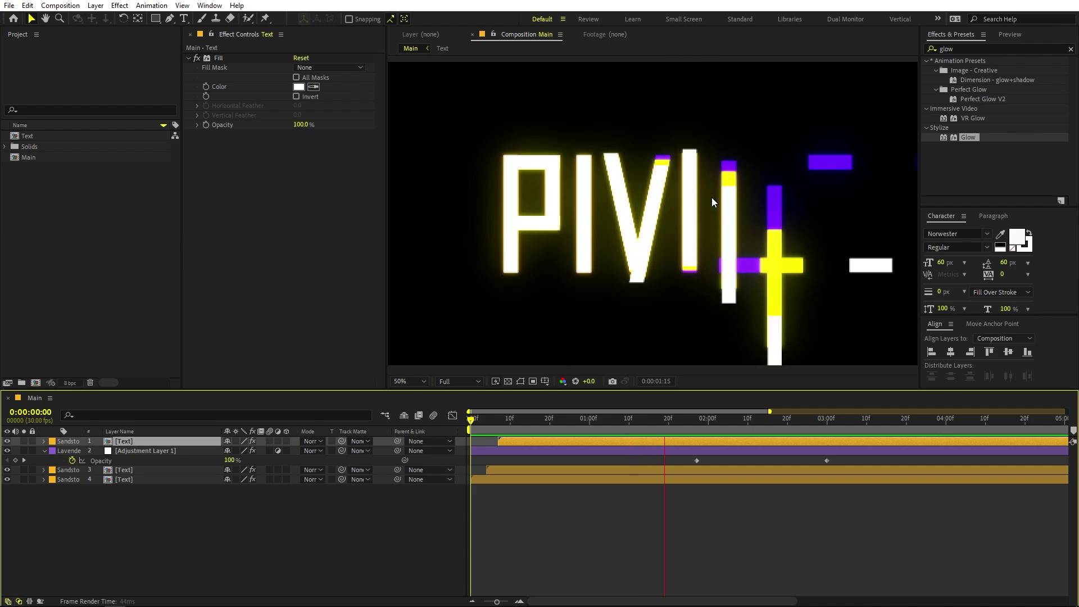